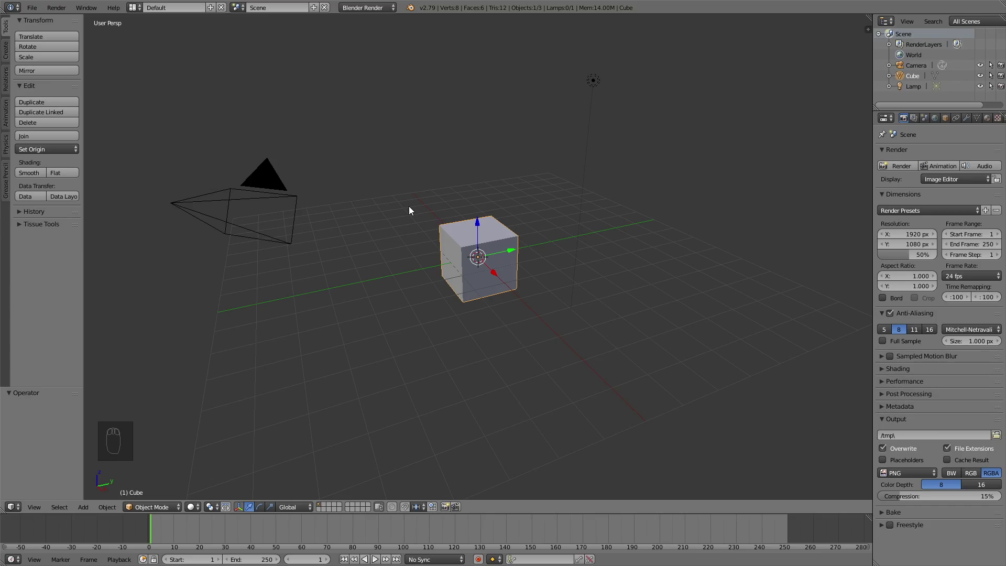
Switch the render engine to Cycles Render and delete the default cube.
left_click(369, 8)
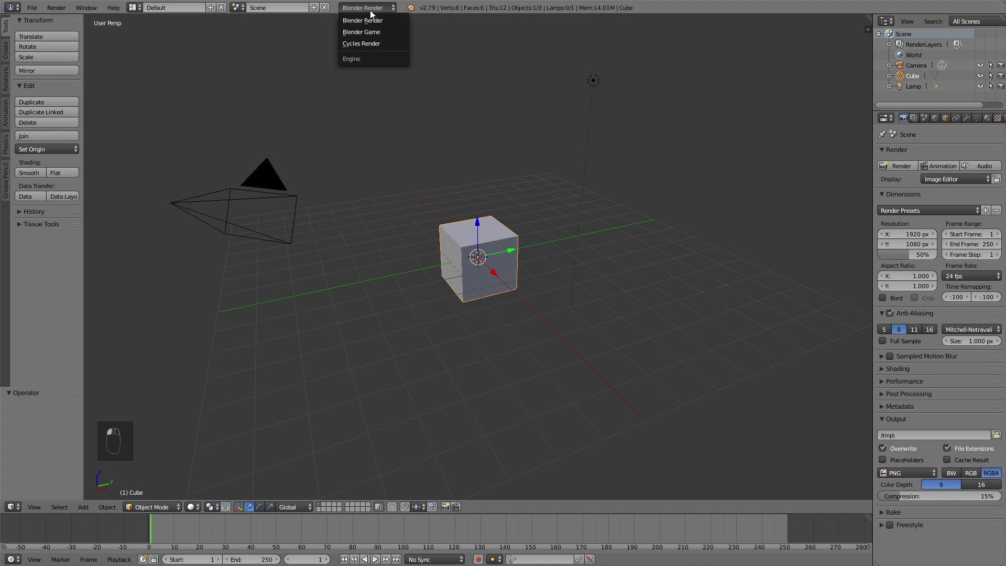
left_click(367, 43)
key("x")
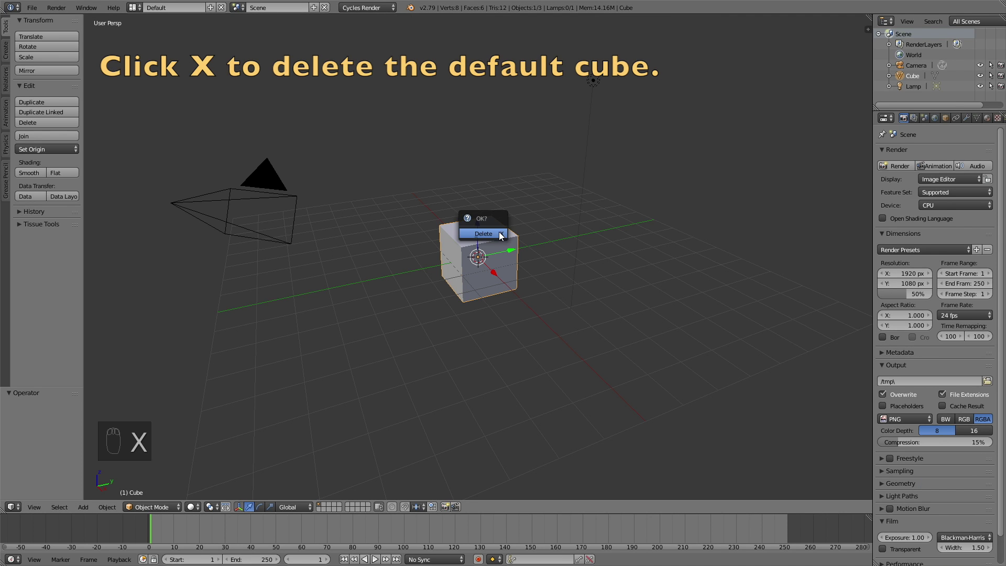
left_click(499, 233)
Add a sphere-shaped empty at the scene origin.
key("shift+a")
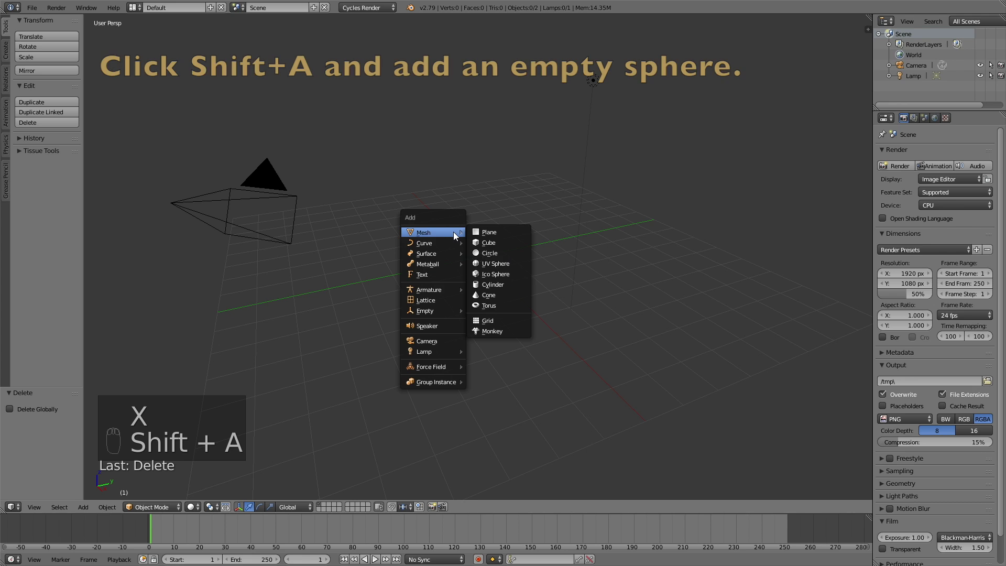
mouse_move(438, 307)
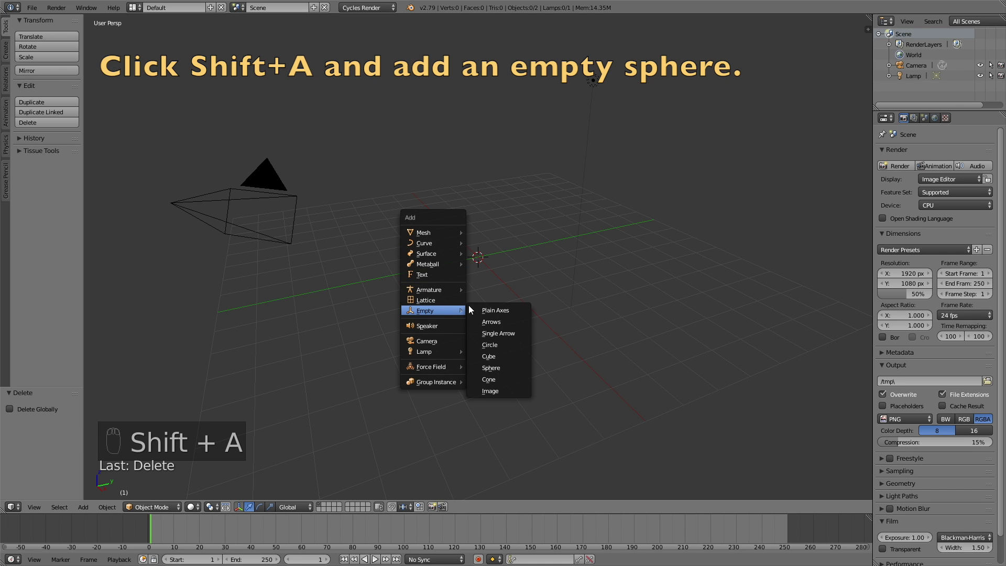
left_click(511, 367)
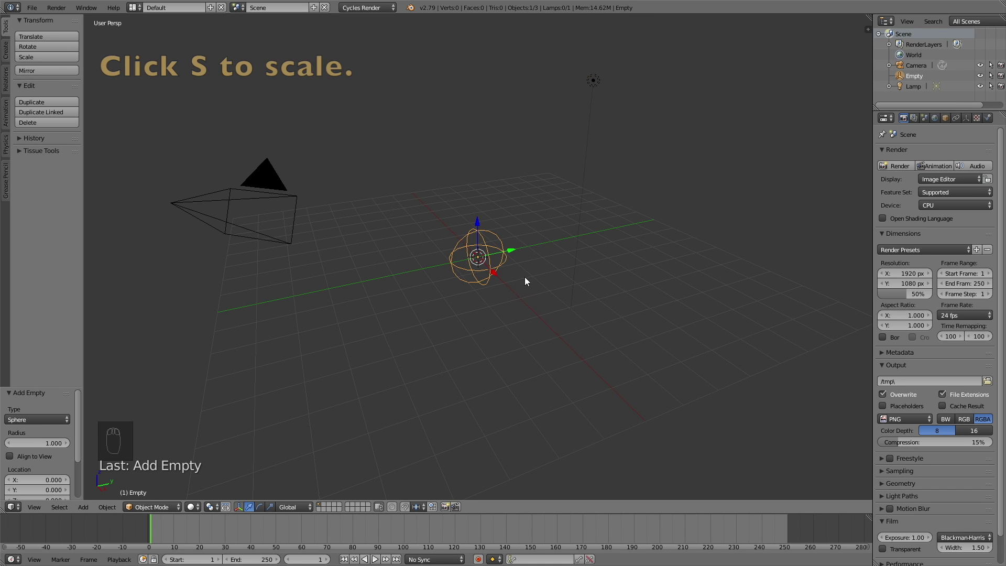
Scale the sphere empty up to 2.468 and add a UV sphere at the centre.
key("s")
left_click(571, 212)
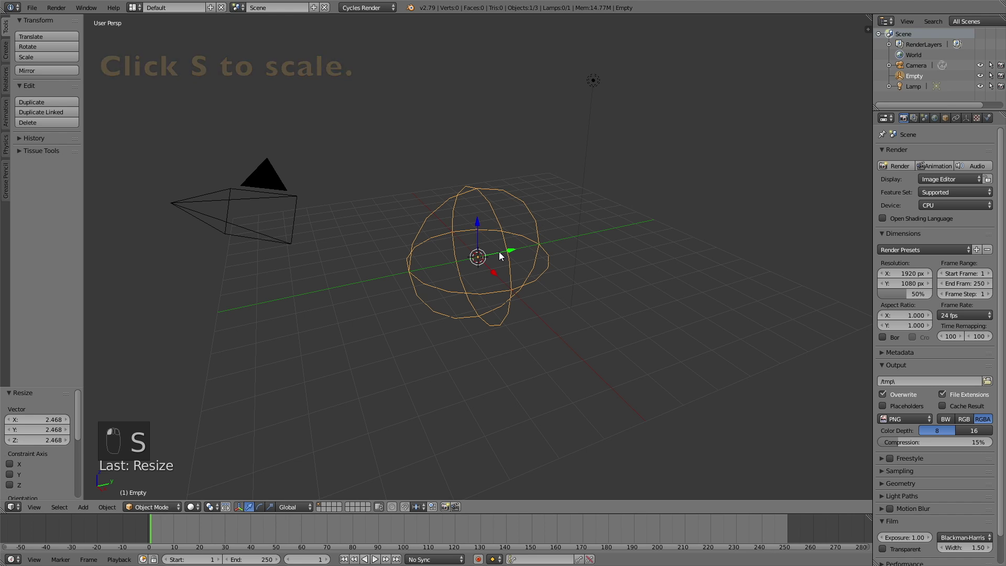
key("shift+a")
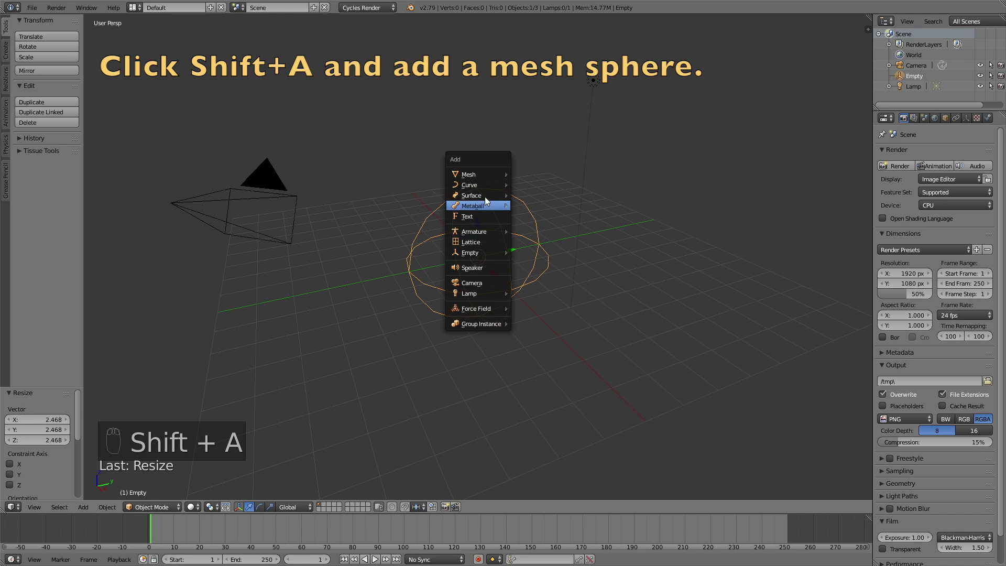
mouse_move(483, 177)
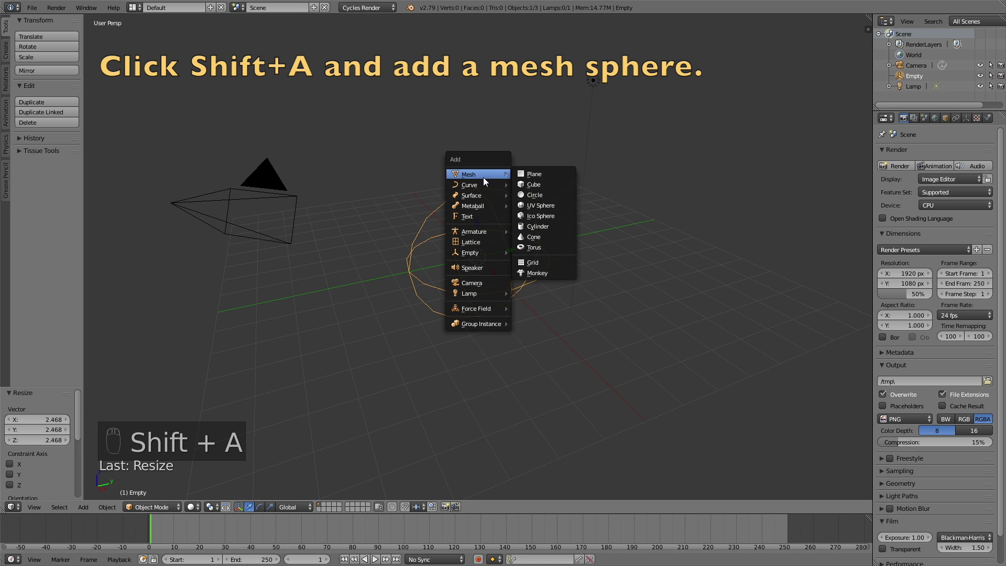
left_click(543, 204)
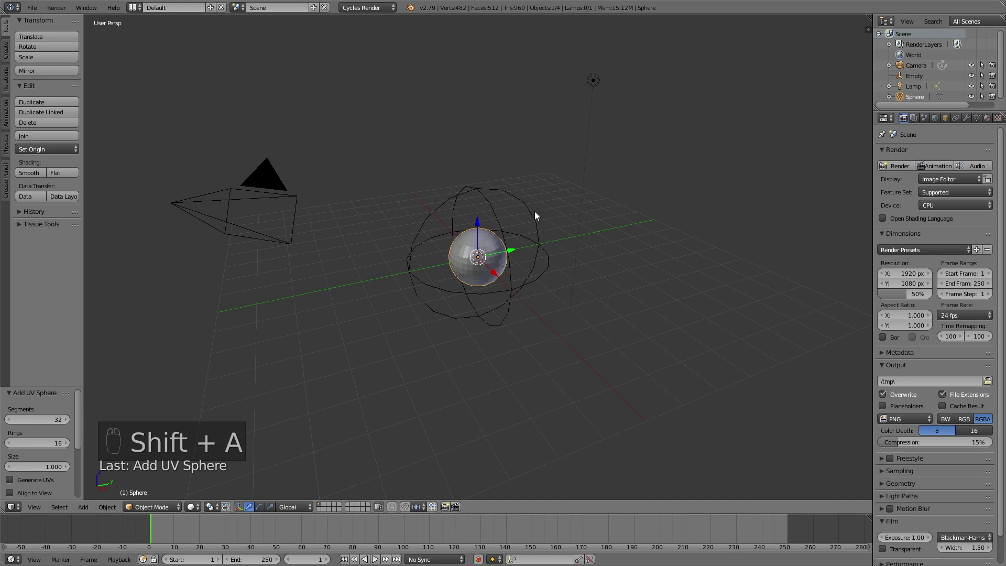
Give the UV sphere a level-3 Subdivision Surface modifier and smooth shading.
left_click(968, 118)
left_click(933, 154)
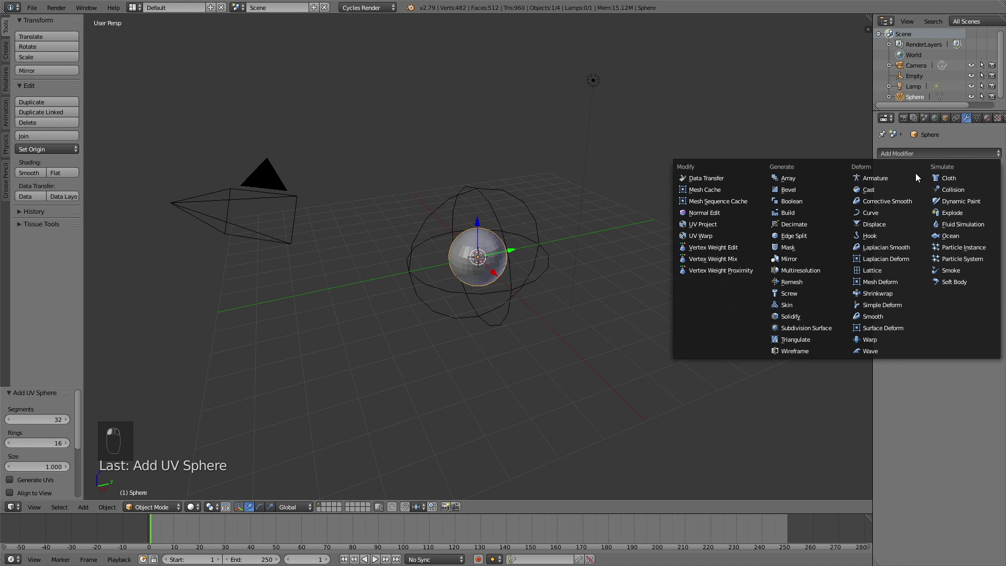
left_click(818, 328)
left_click(933, 223)
left_click(934, 223)
left_click(934, 223)
left_click(933, 234)
left_click(886, 222)
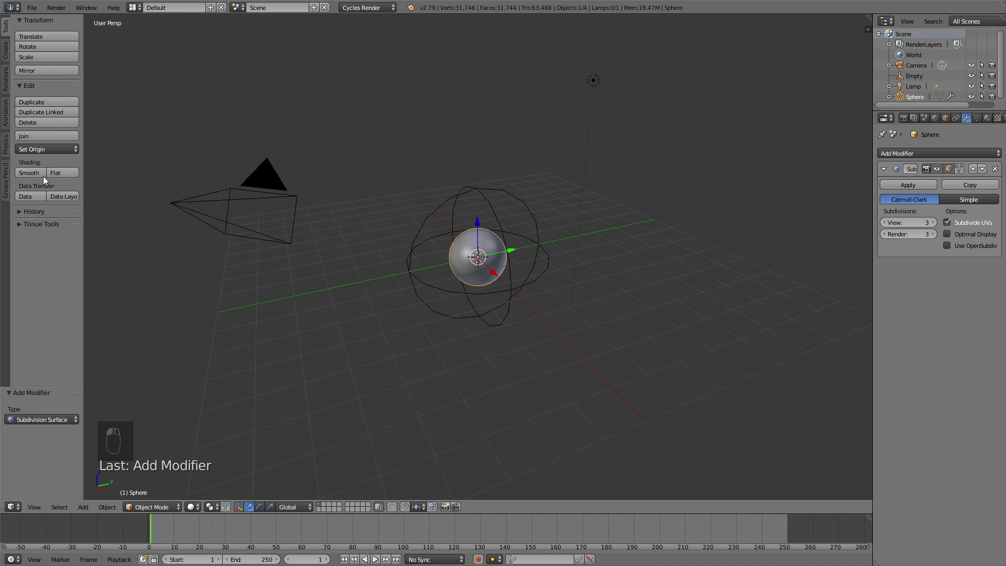
left_click(30, 174)
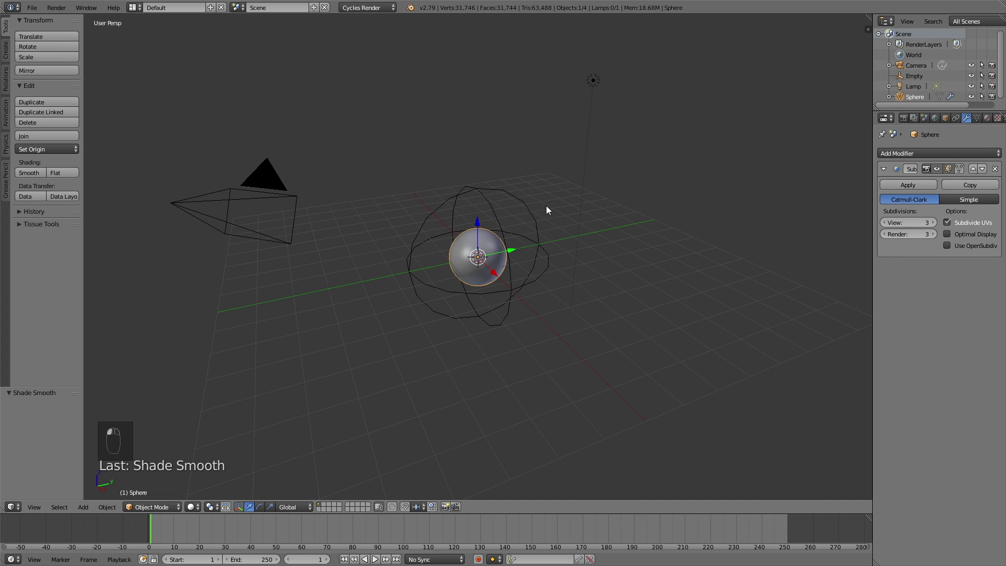
scroll(528, 225, "down", 3)
scroll(526, 225, "up", 1)
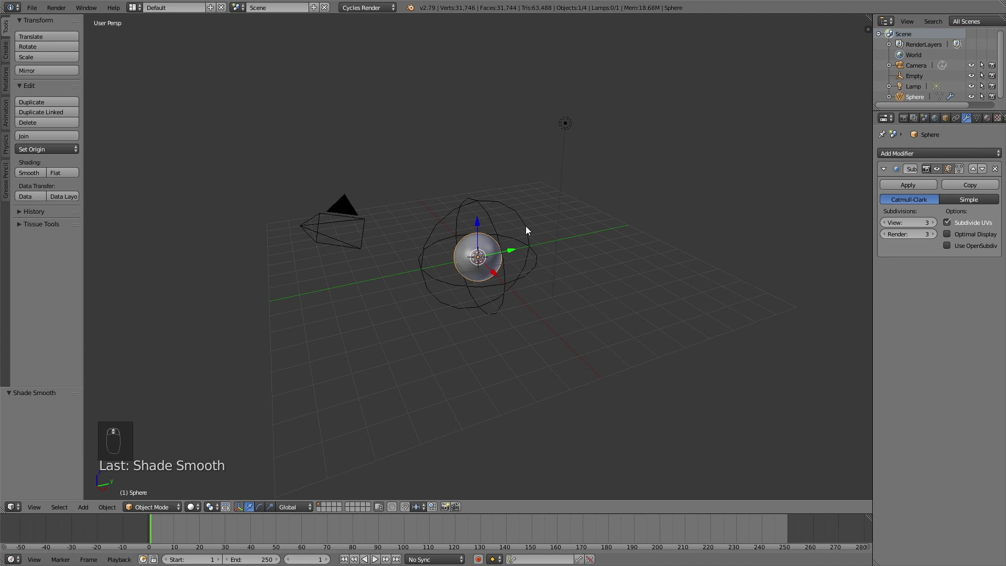
Add Empty.001, a second sphere empty, and move it along Y to 18.736.
key("shift+a")
mouse_move(526, 226)
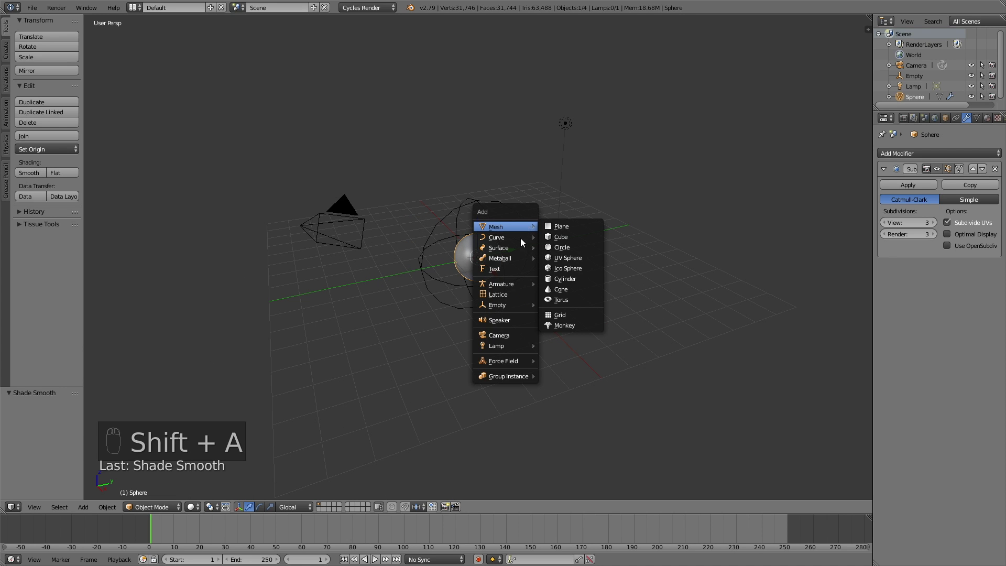
mouse_move(540, 306)
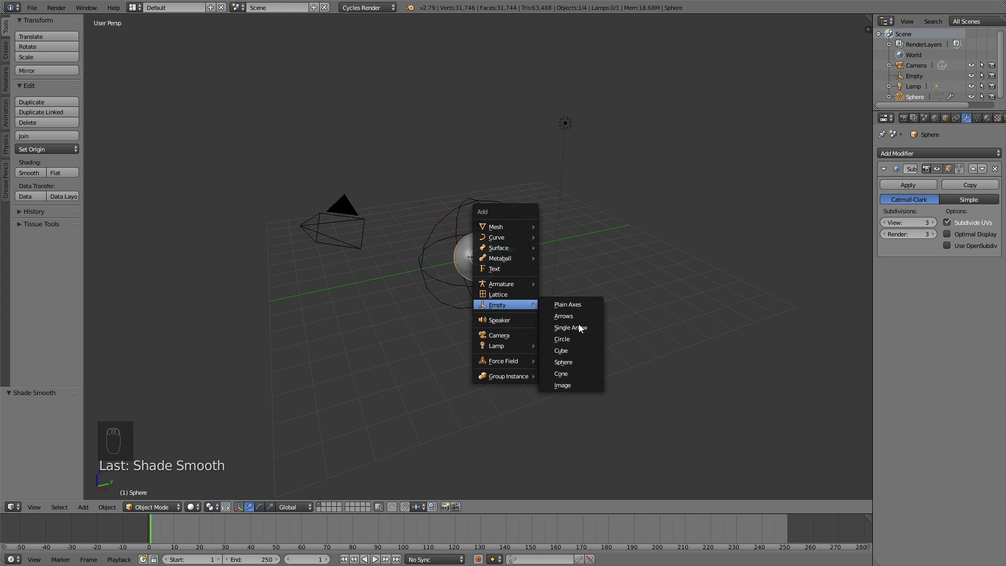
left_click(568, 362)
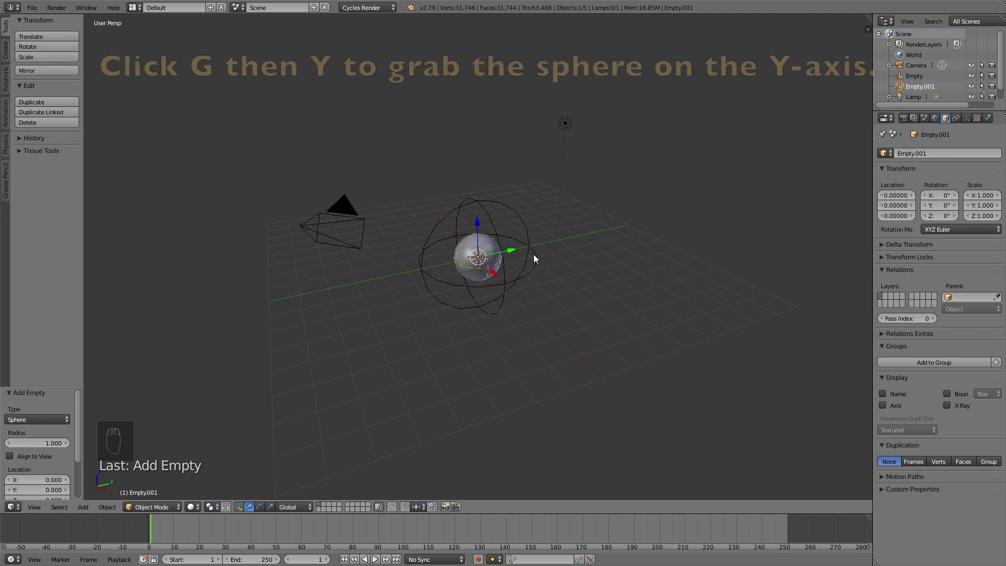
key("g")
key("y")
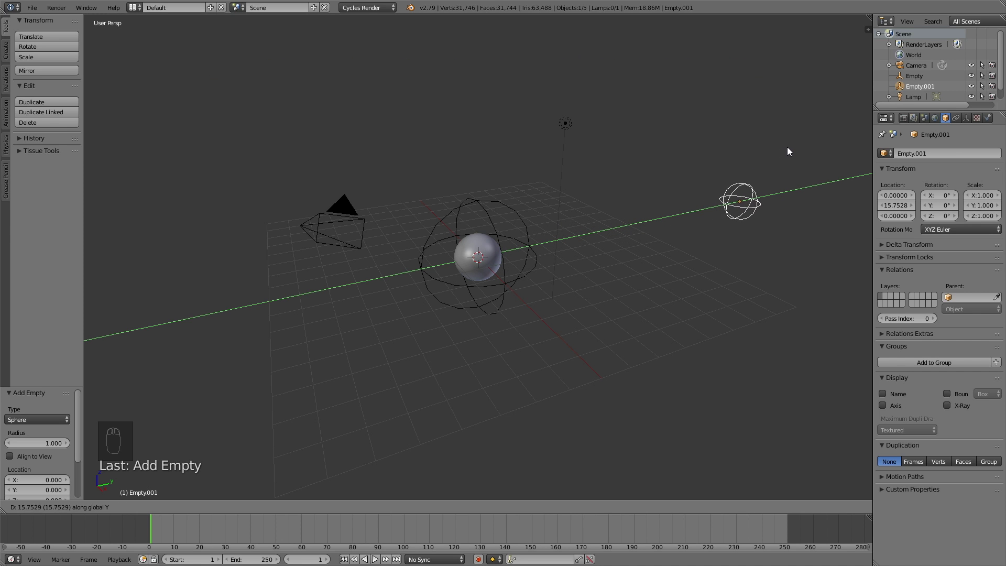
left_click(818, 139)
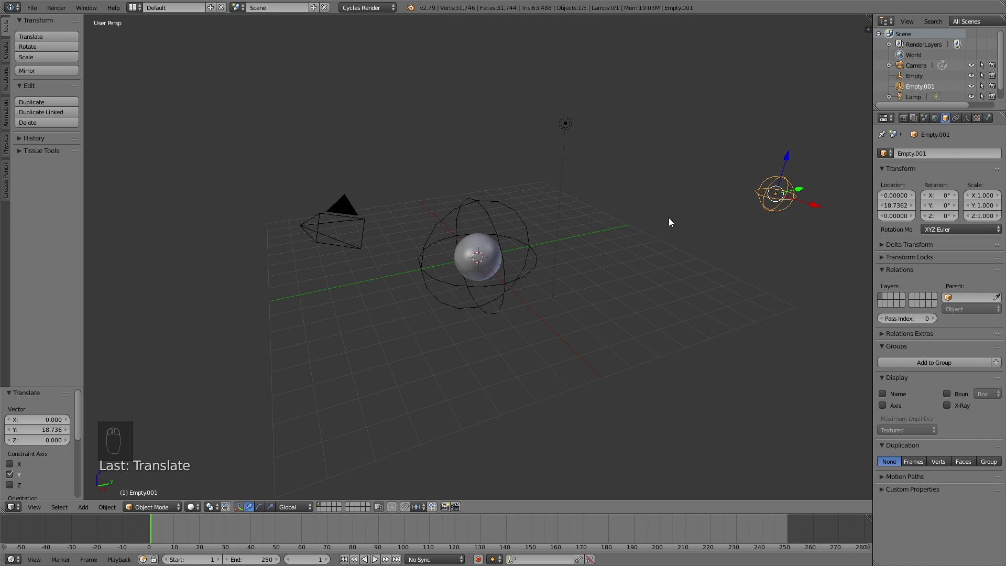
Add a second UV sphere and move it out along the Y axis.
key("shift+a")
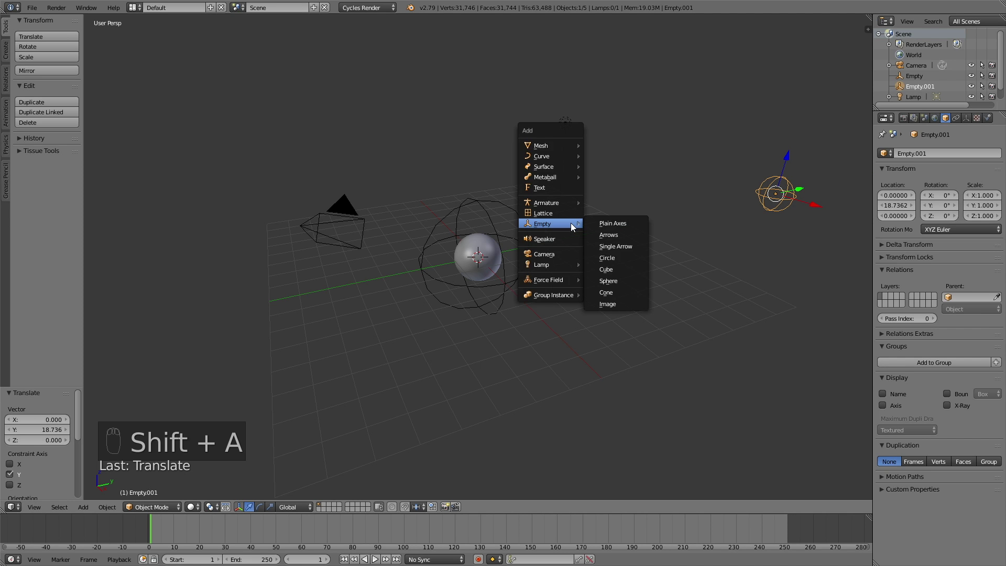
mouse_move(567, 144)
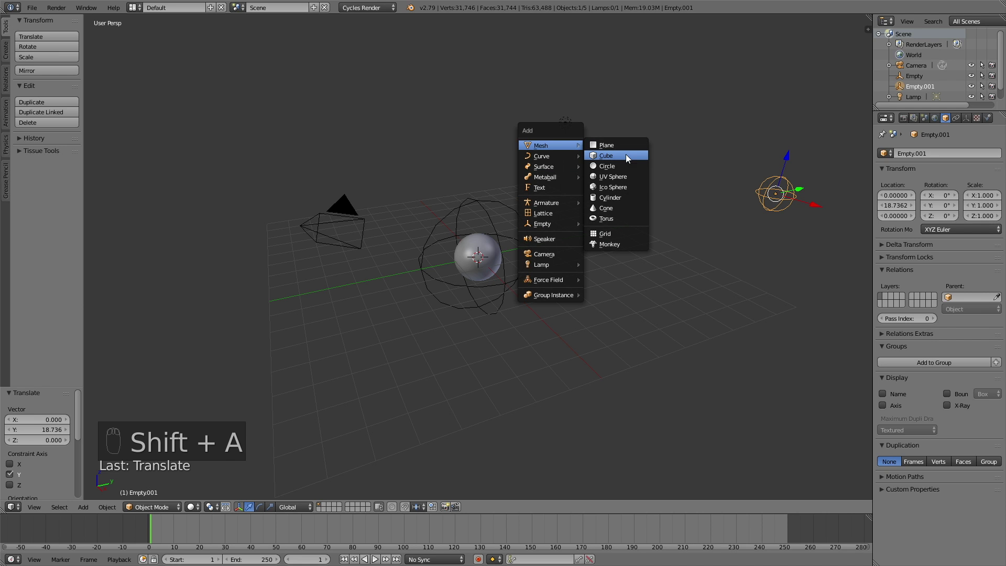
left_click(631, 176)
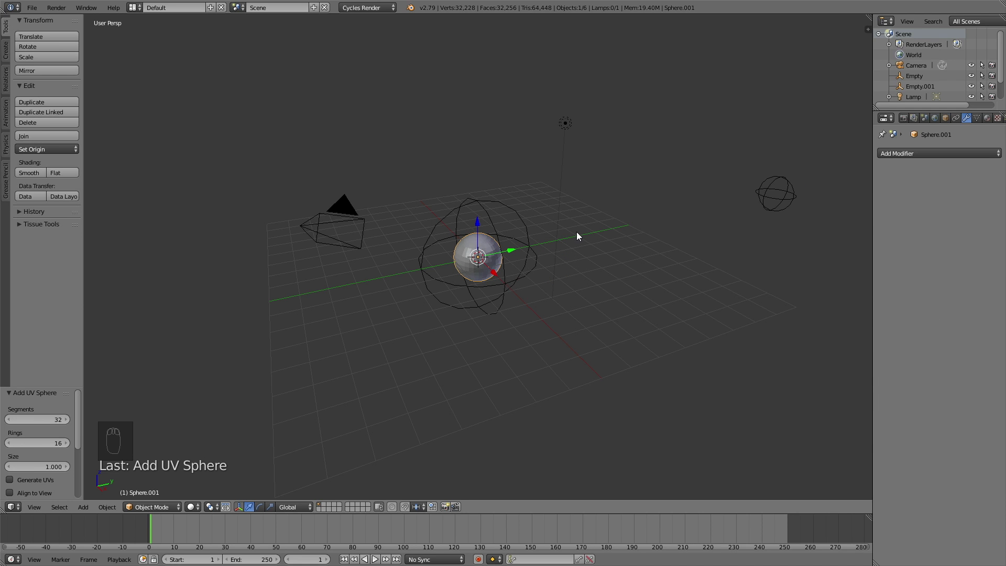
key("g")
key("y")
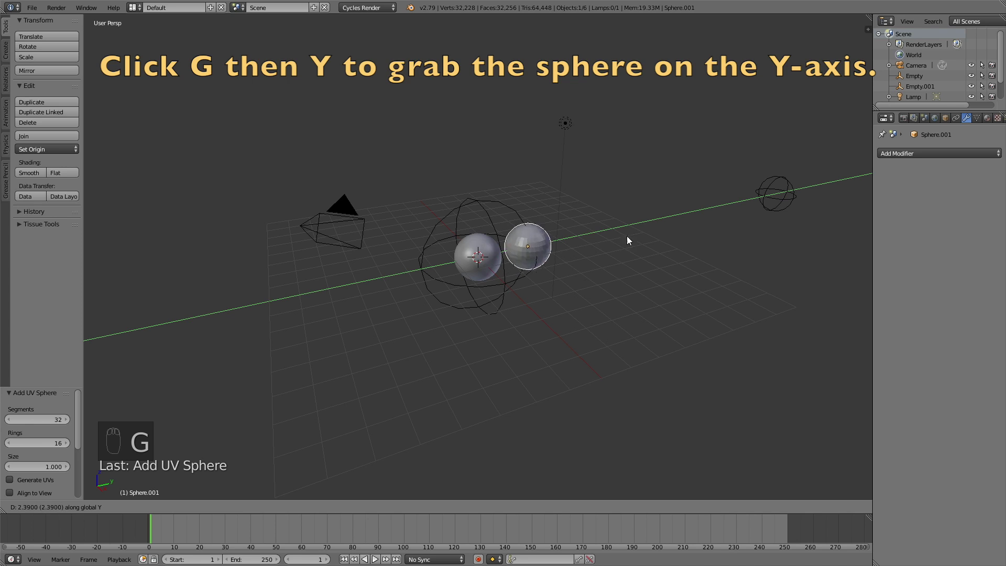
left_click(786, 192)
scroll(771, 197, "down", 3)
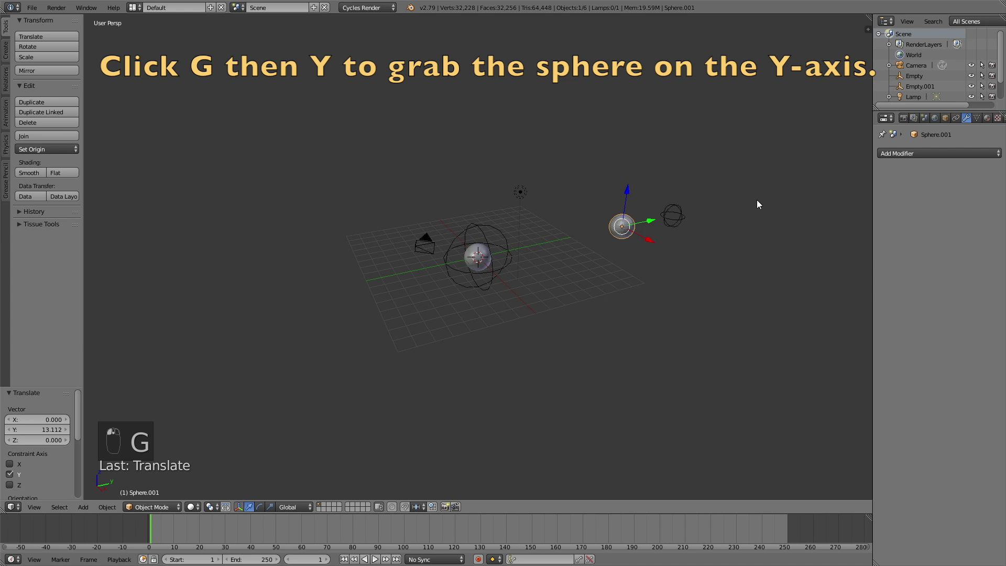
middle_click_drag(760, 198, 706, 211)
Scale Sphere.001 down to 0.152 and place it on Y beside Empty.001.
key("s")
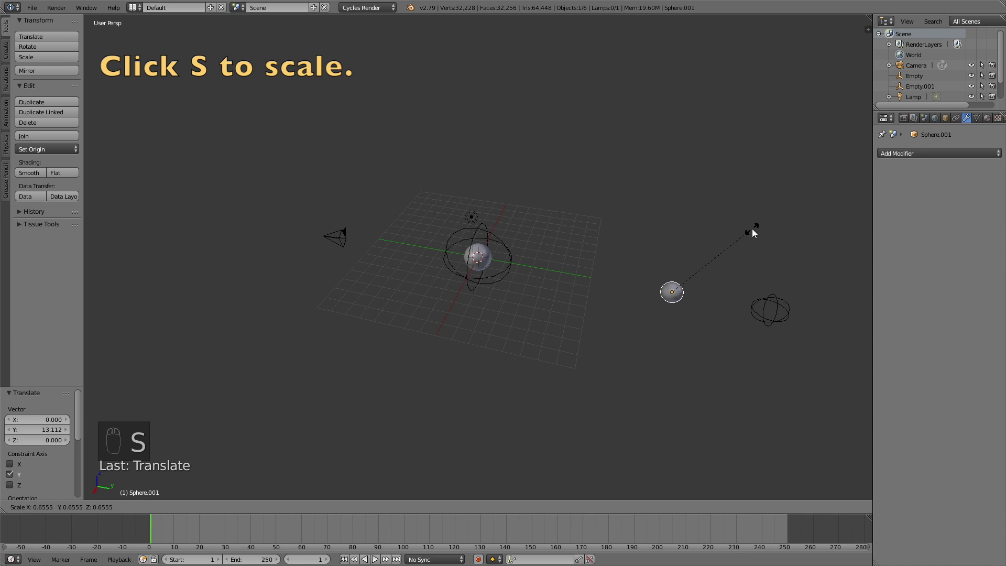
left_click(696, 289)
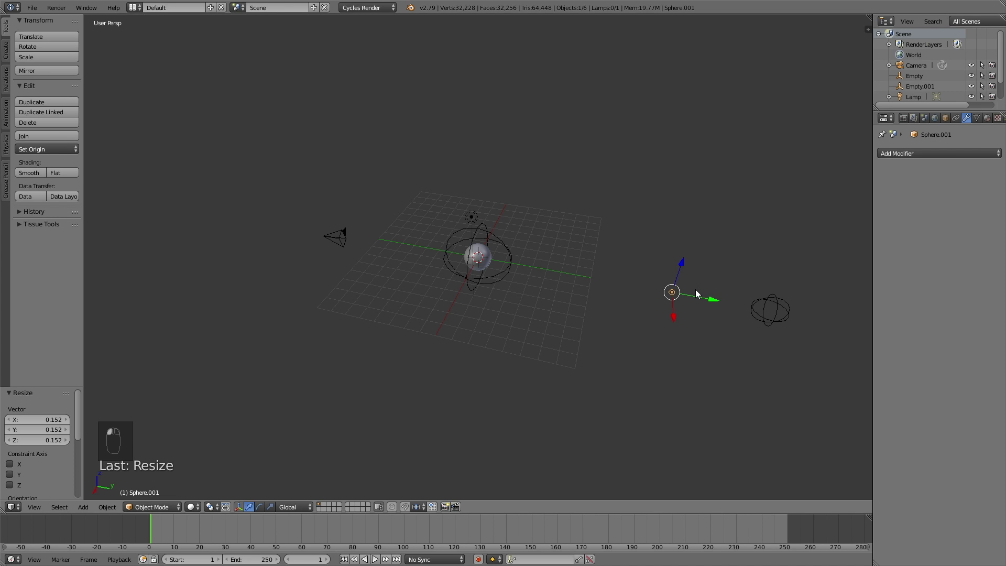
key("g")
key("y")
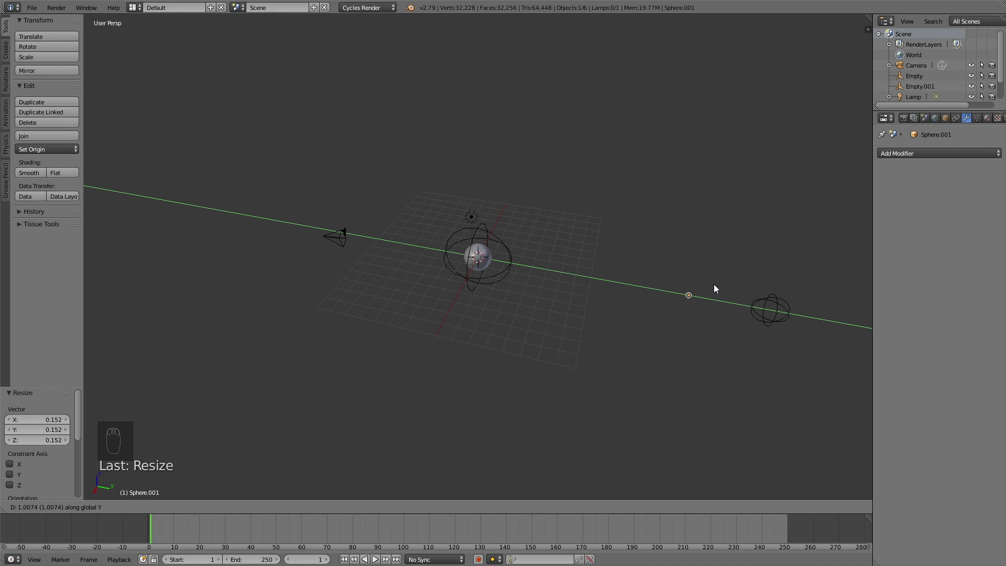
left_click(719, 284)
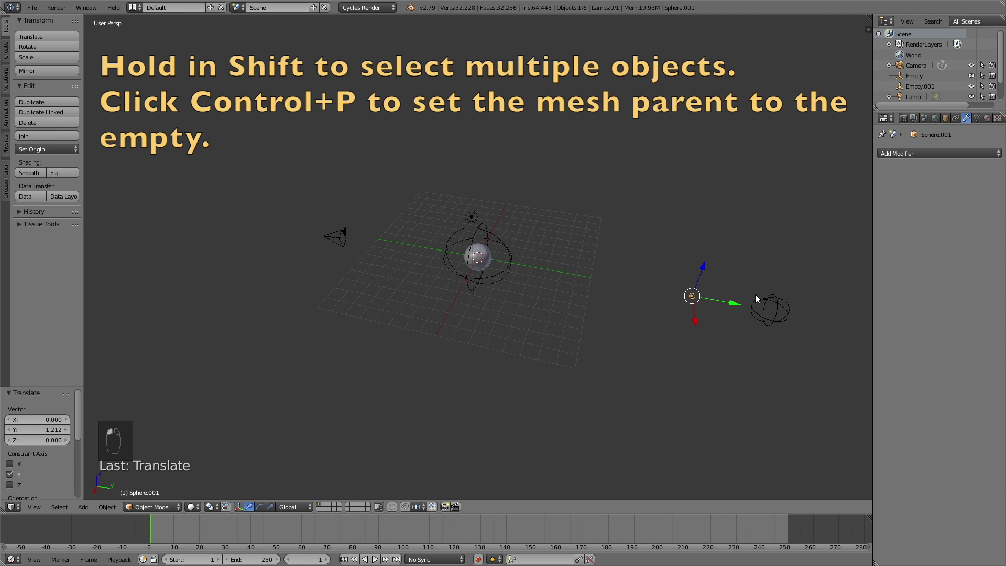
Parent Sphere.001 to the outer Empty.001.
left_click(762, 302, "shift")
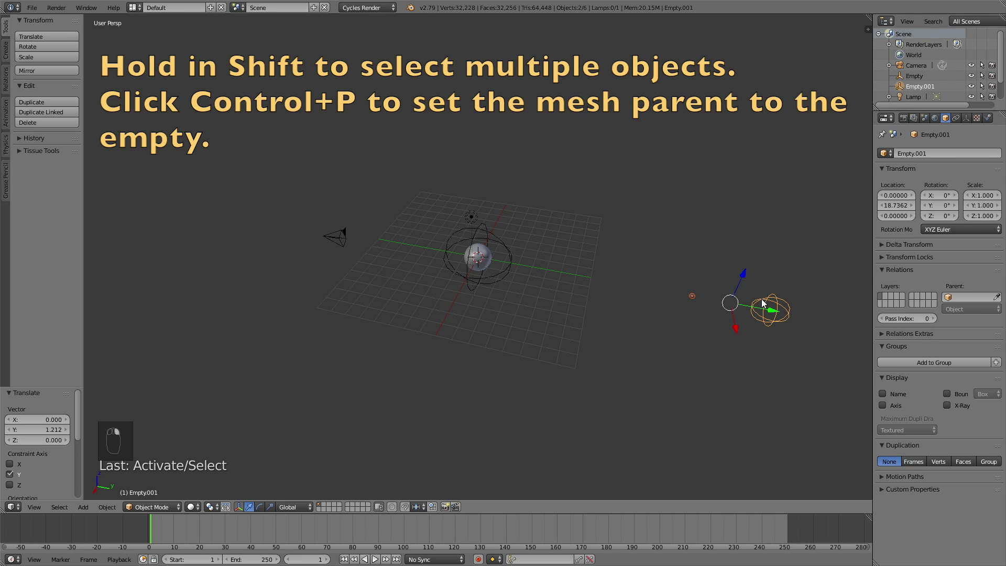
key("ctrl+p")
left_click(763, 299)
Parent Empty.001 to the central Empty, leaving only the central Empty selected.
left_click(764, 301)
left_click(501, 237)
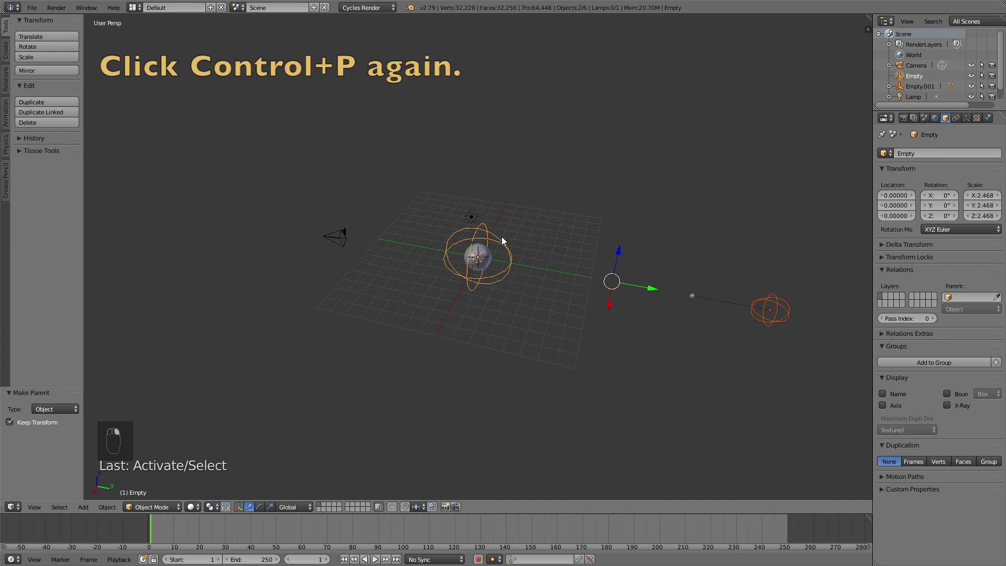
key("ctrl+p")
left_click(502, 237)
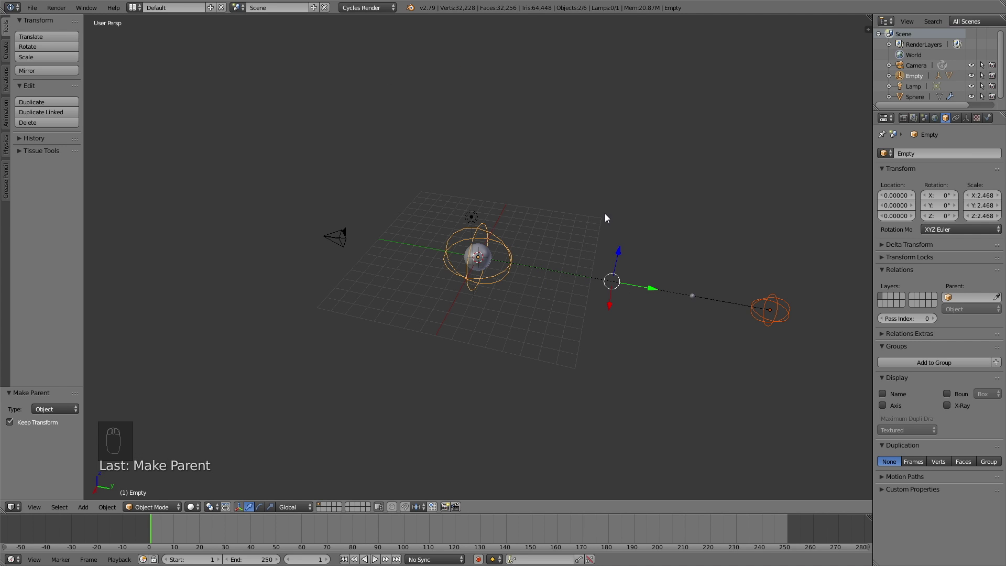
scroll(605, 214, "up", 1)
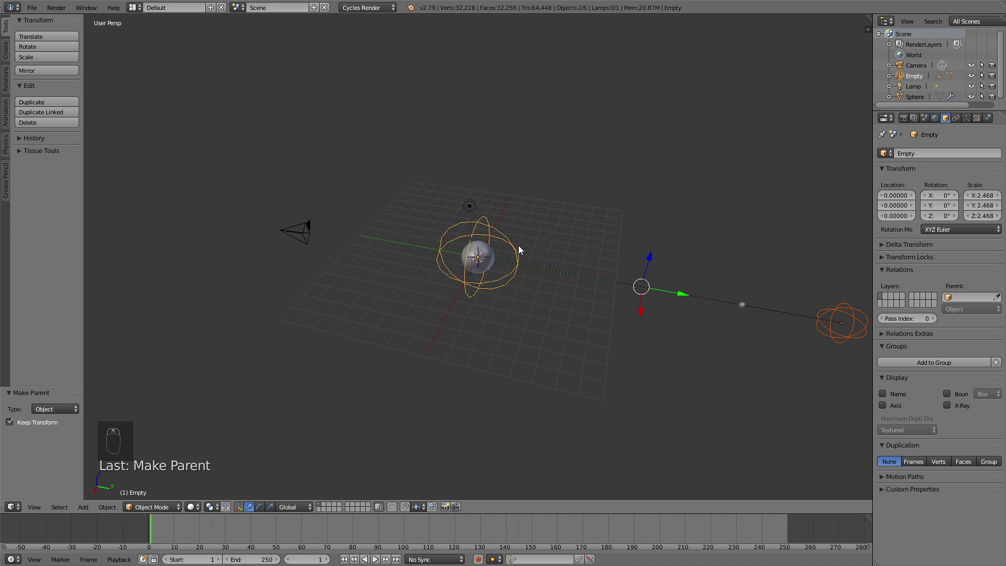
right_click(511, 257)
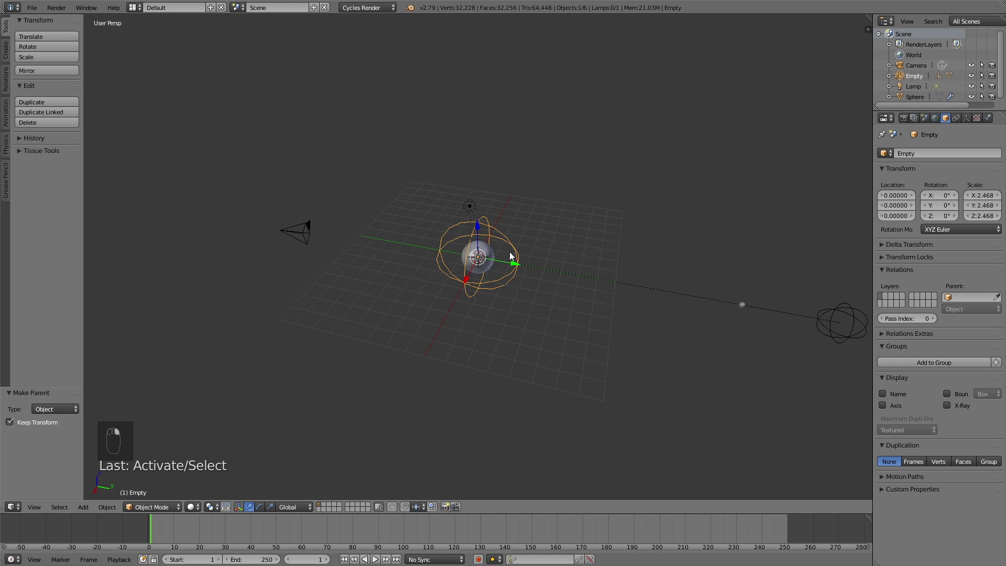
Keyframe the Empty's rotation at frame 1, then go to frame 250.
key("n")
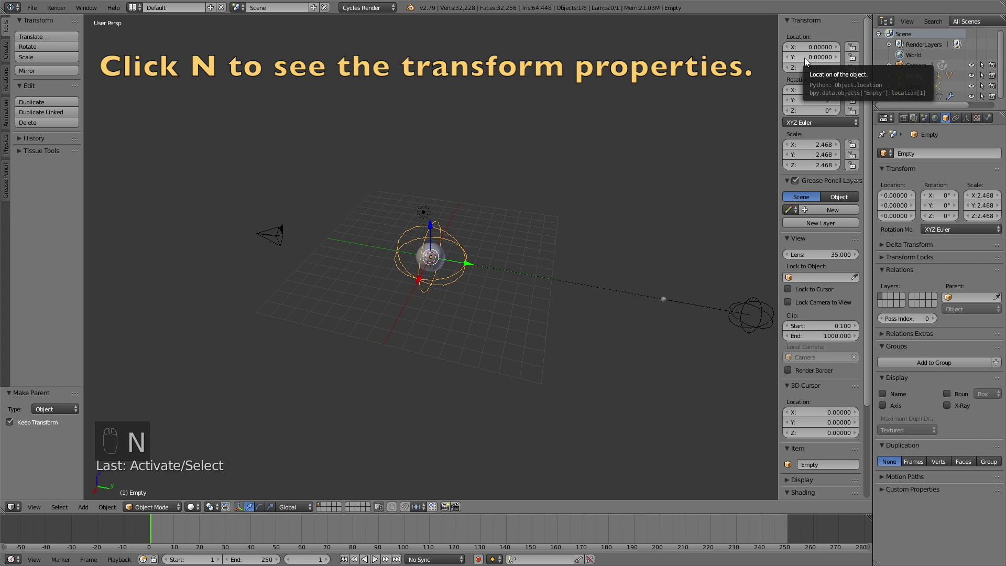
key("i")
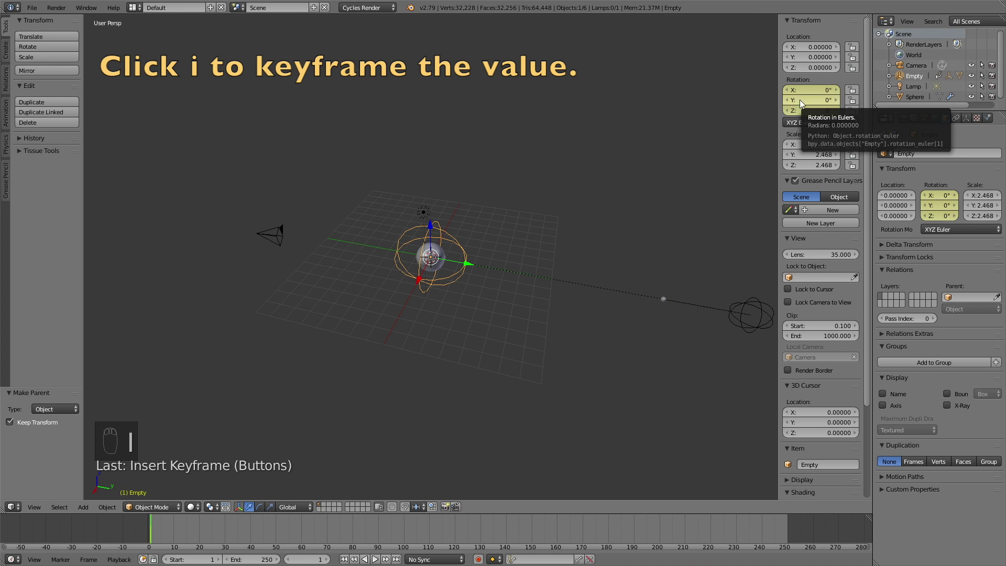
left_click(309, 560)
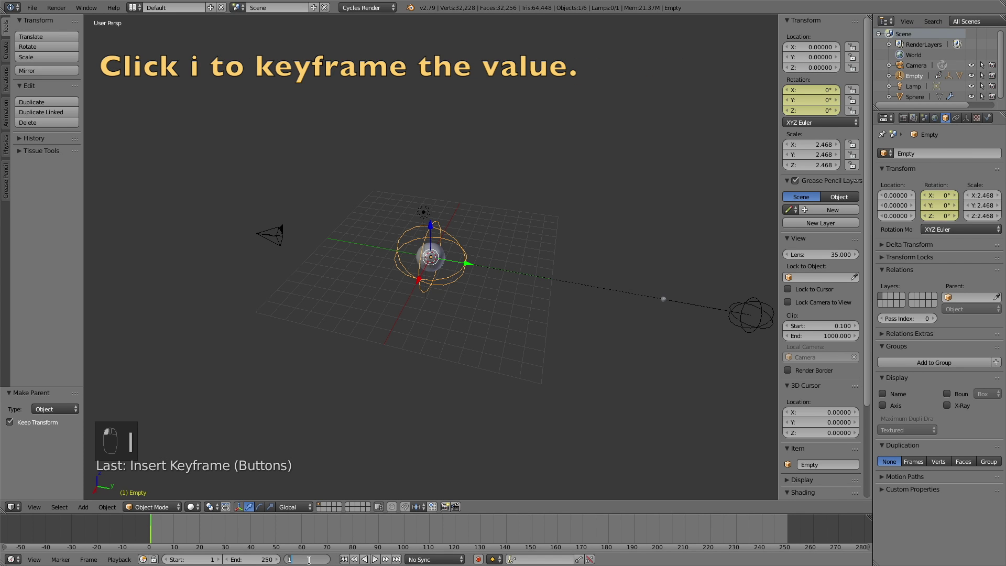
type("250")
key("Return")
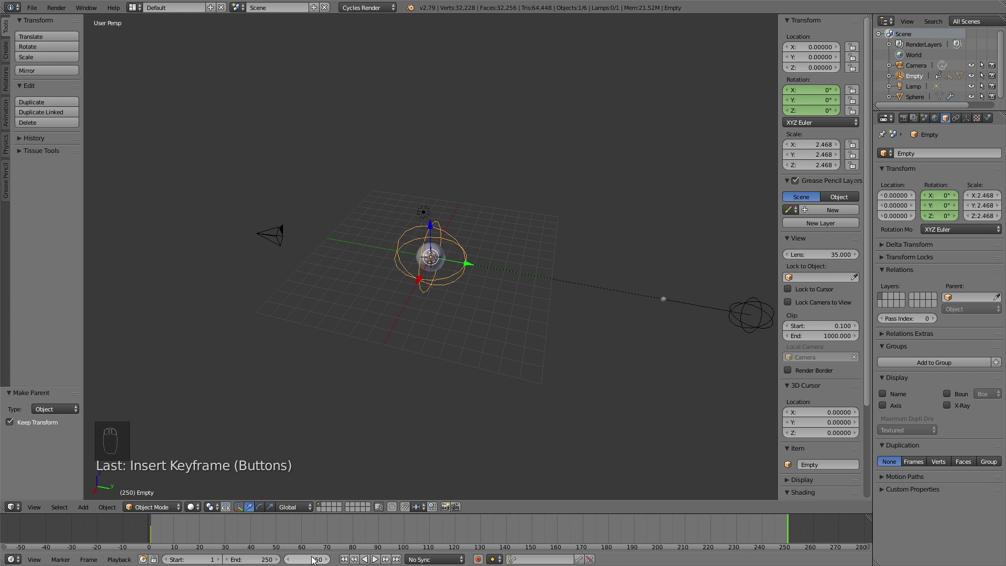
Keyframe a 500° Z rotation at frame 250 and split the 3D view in two.
left_click(808, 110)
type("500")
key("Return")
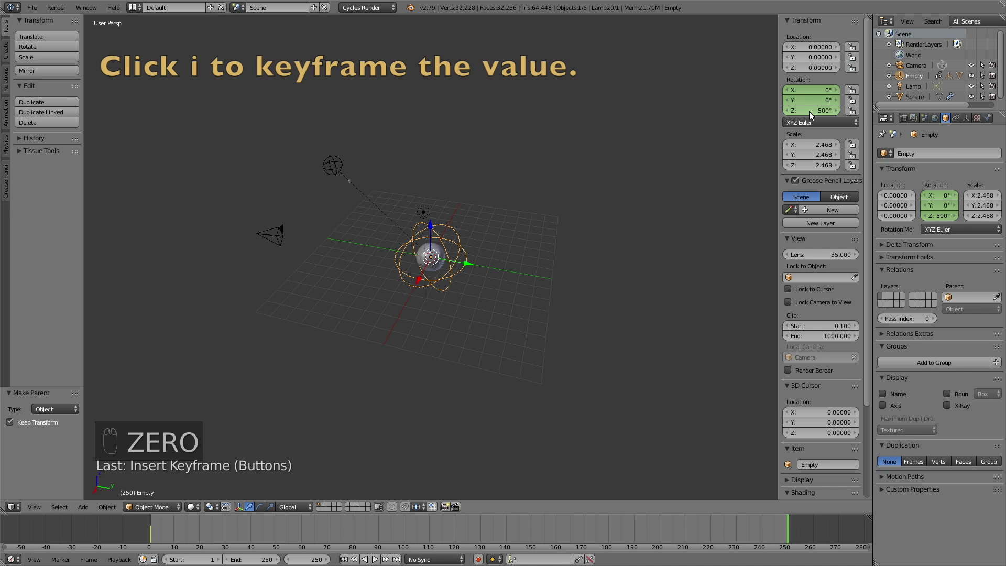
key("i")
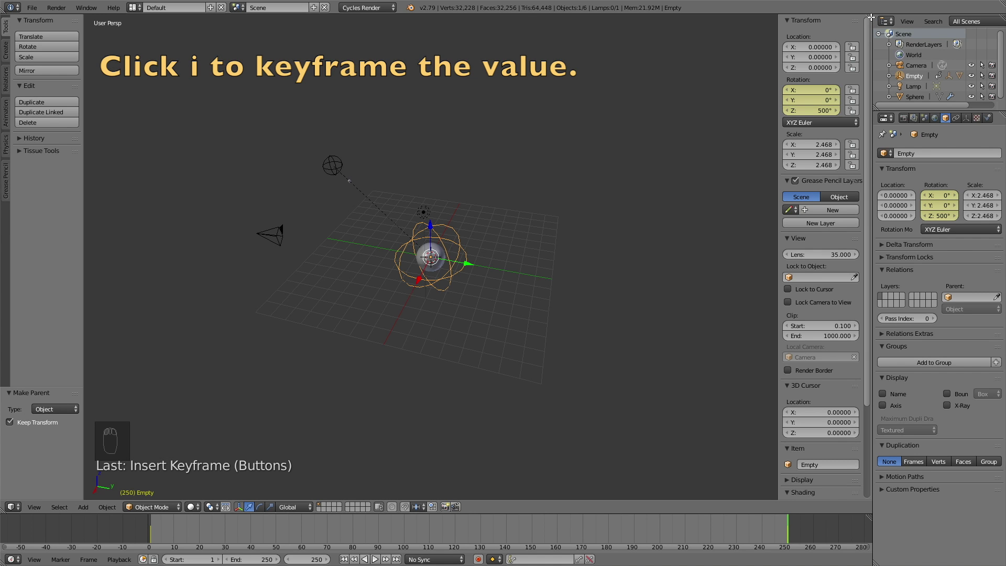
left_click_drag(870, 17, 608, 411)
Show the Empty's rotation curves in a Graph Editor and set their interpolation to Linear.
left_click(620, 507)
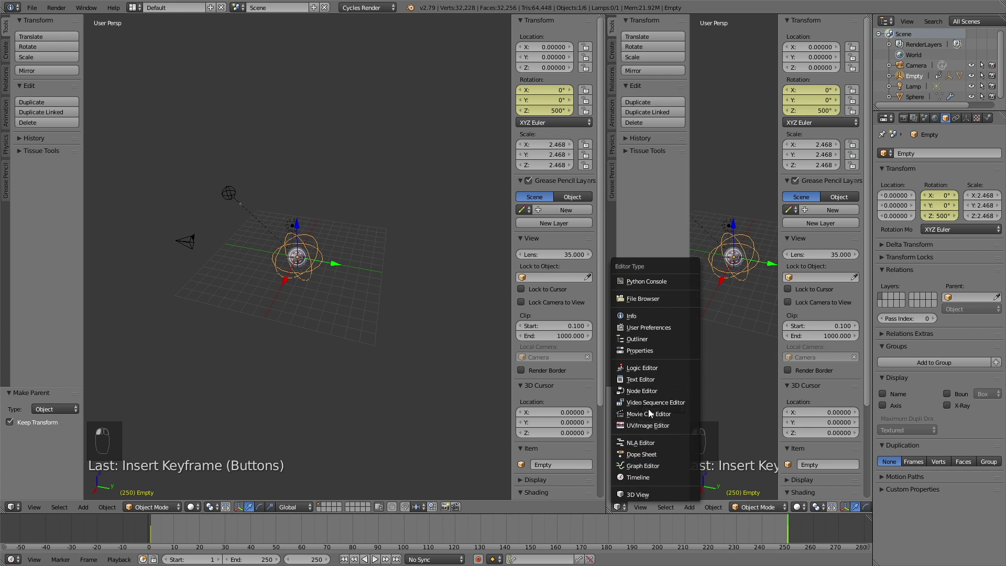
left_click(655, 465)
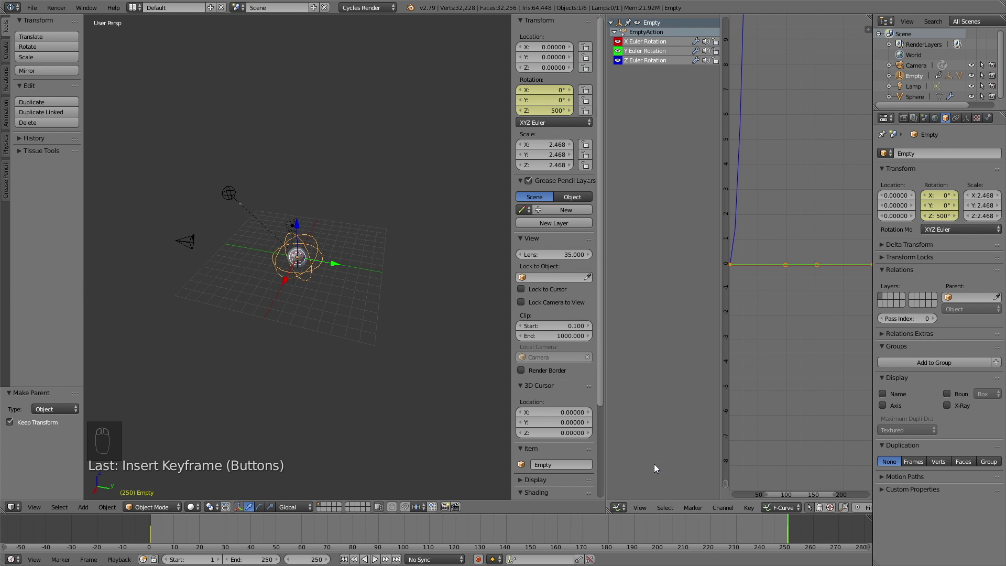
middle_click_drag(756, 193, 794, 232)
key("t")
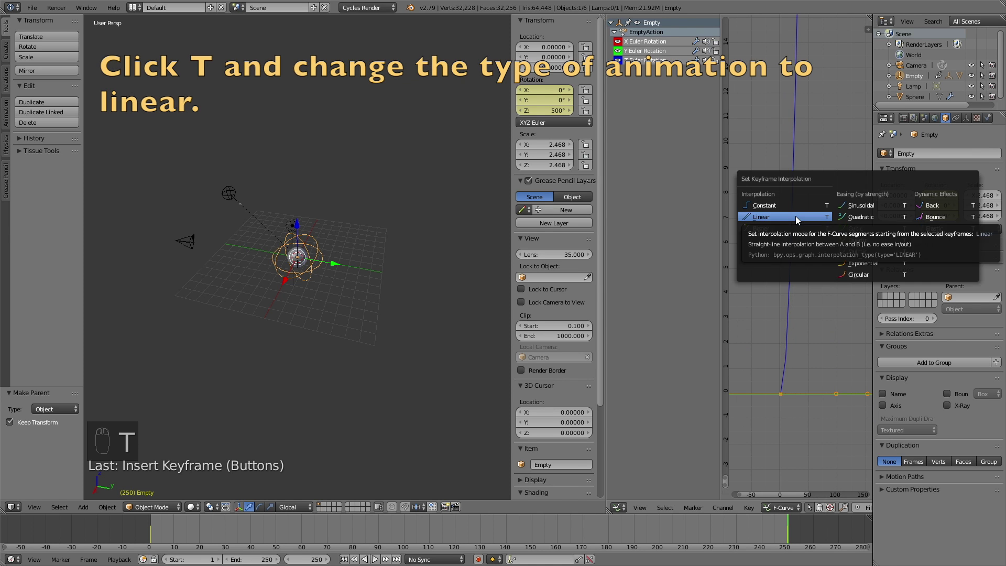
left_click(796, 216)
Select Empty.001 and return to frame 1.
left_click(230, 192)
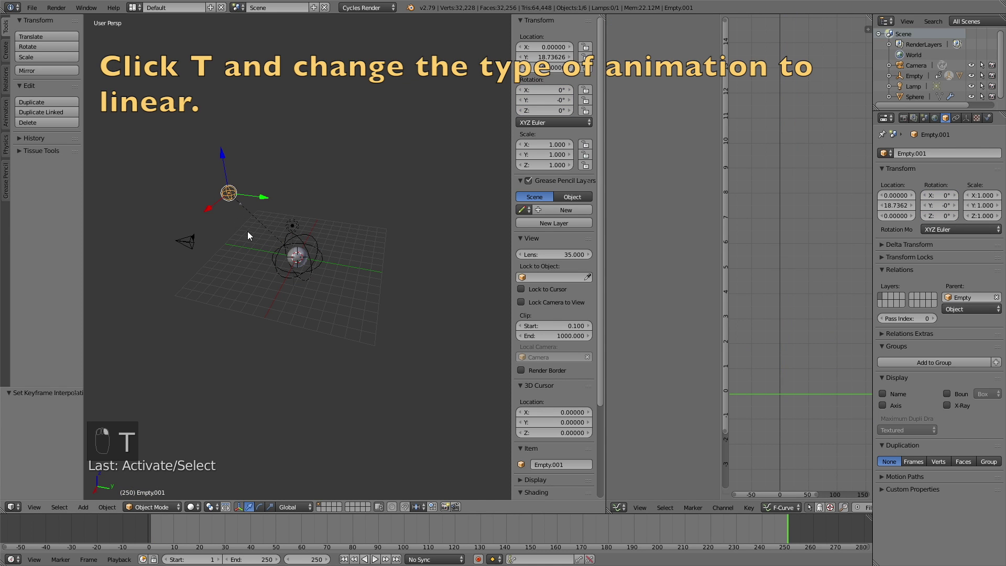
left_click(300, 558)
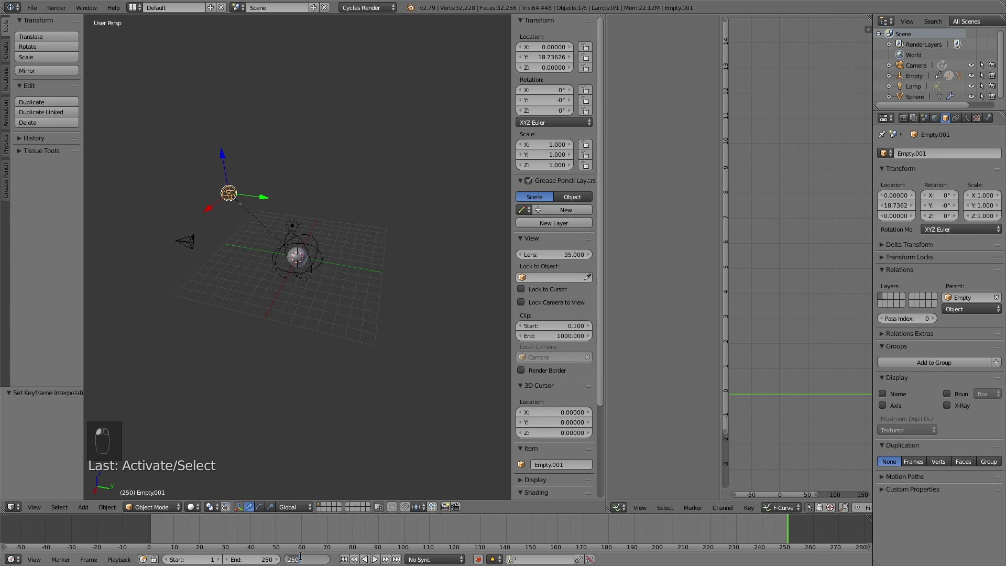
type("1")
key("Return")
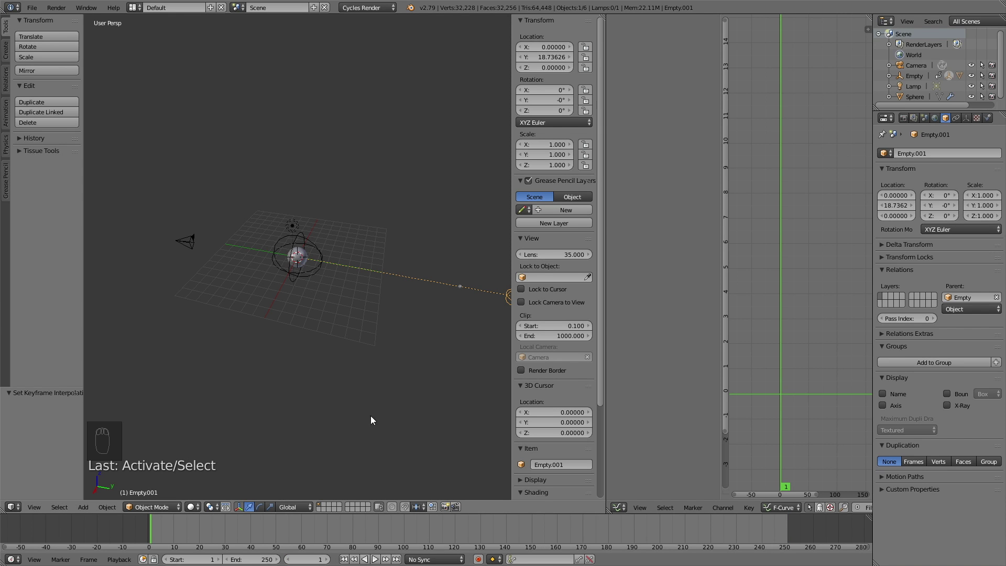
scroll(465, 269, "down", 1)
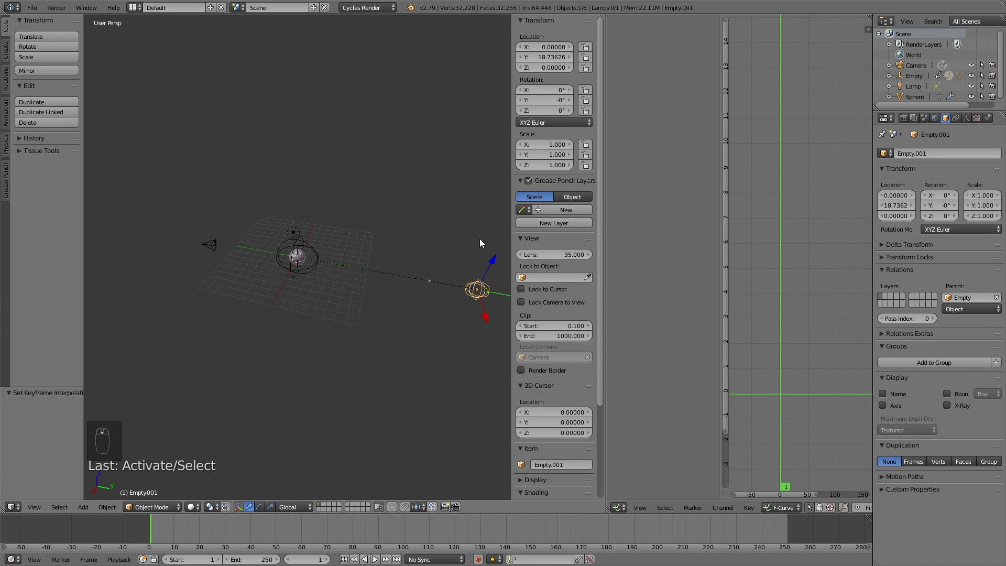
Keyframe Empty.001's rotation at frame 1 and a 3000° Z rotation at frame 250.
key("i")
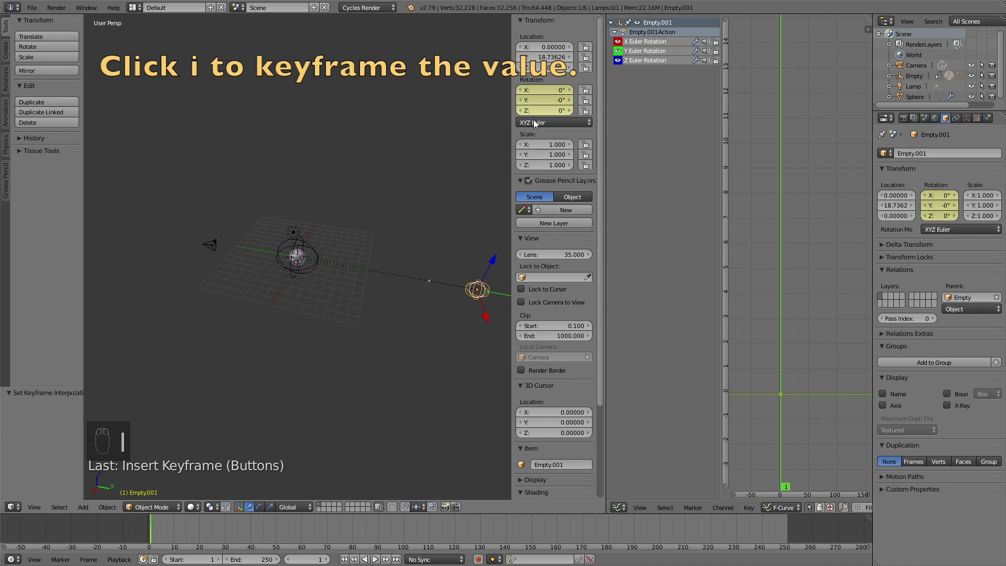
left_click(309, 559)
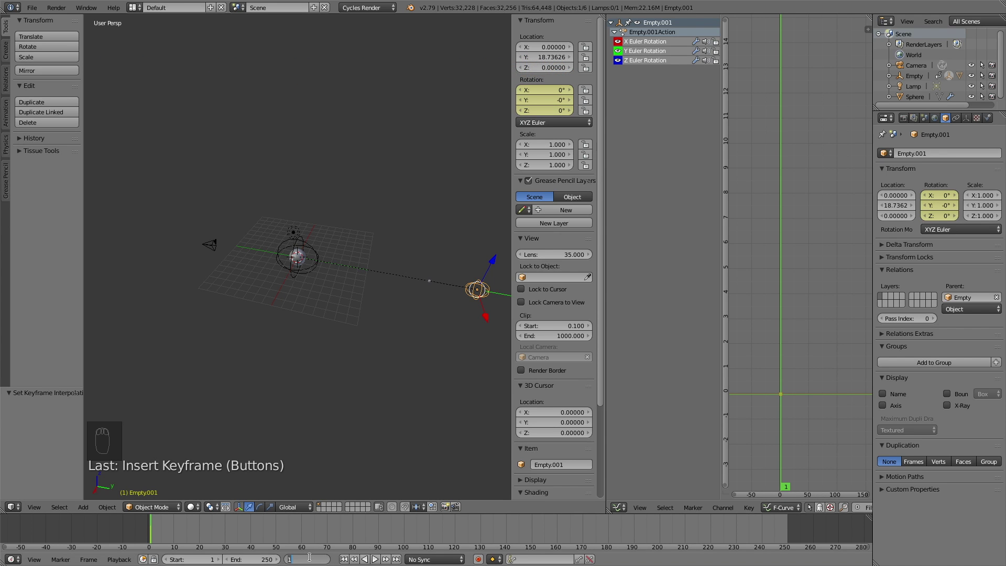
type("250")
key("Return")
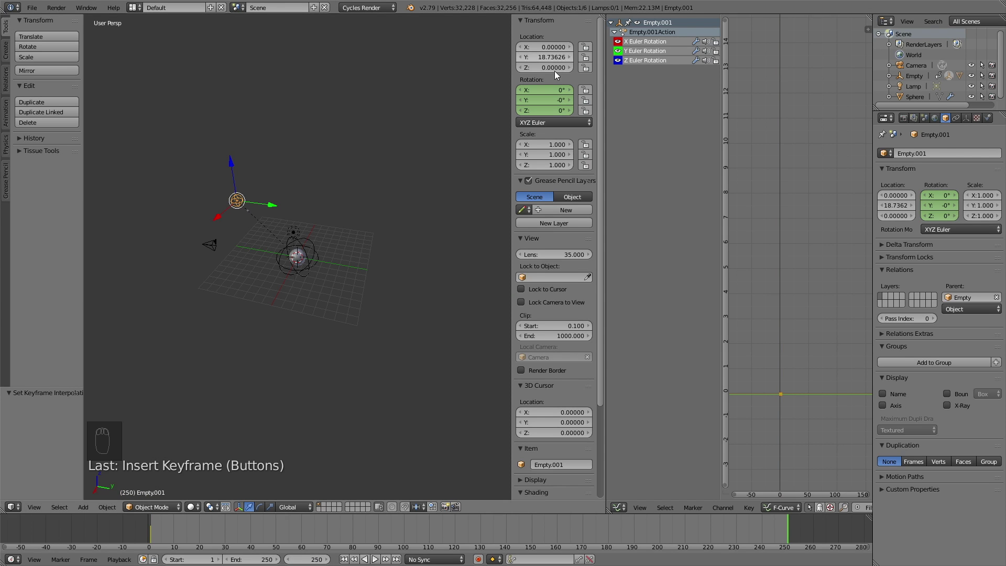
left_click(544, 109)
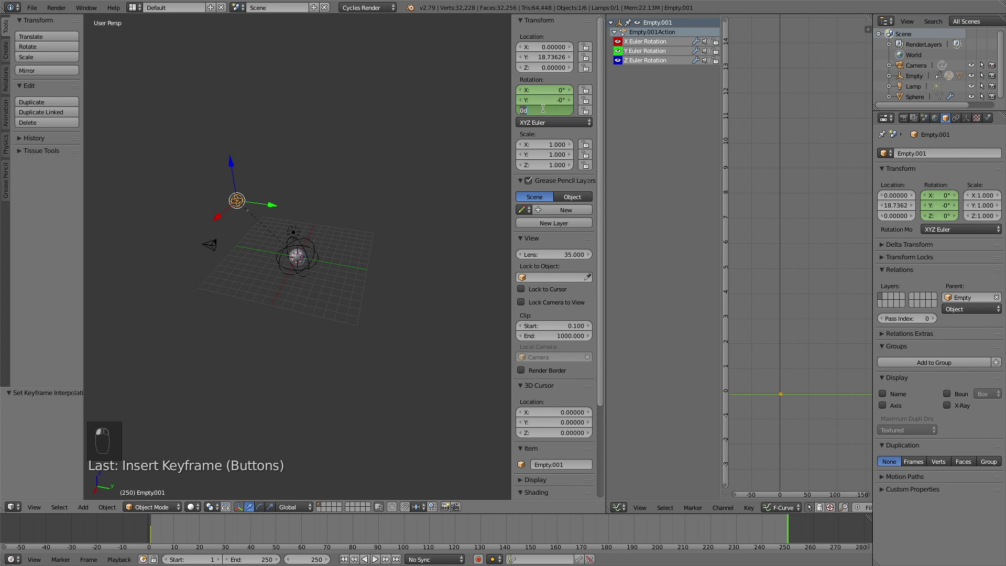
type("300")
key("Return")
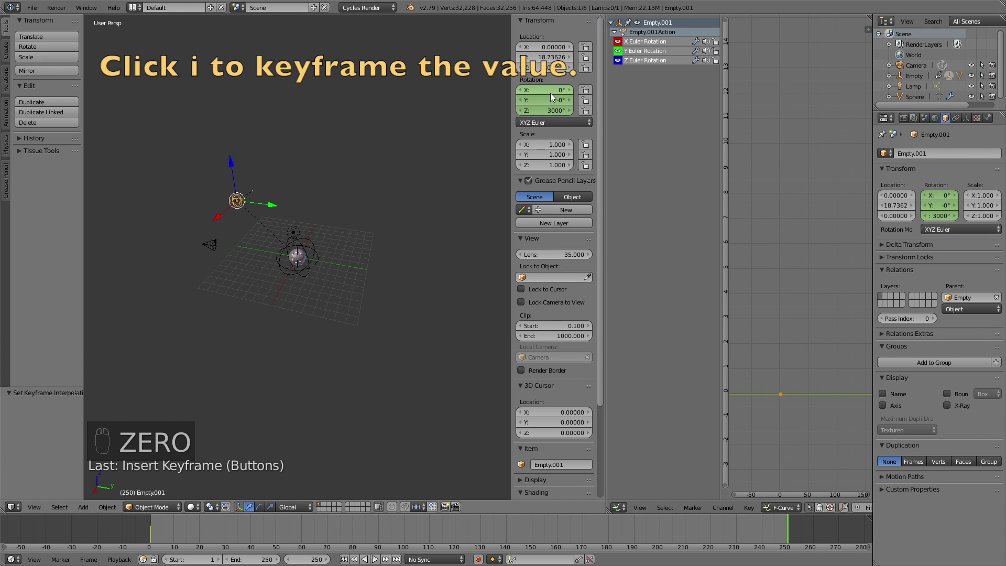
key("i")
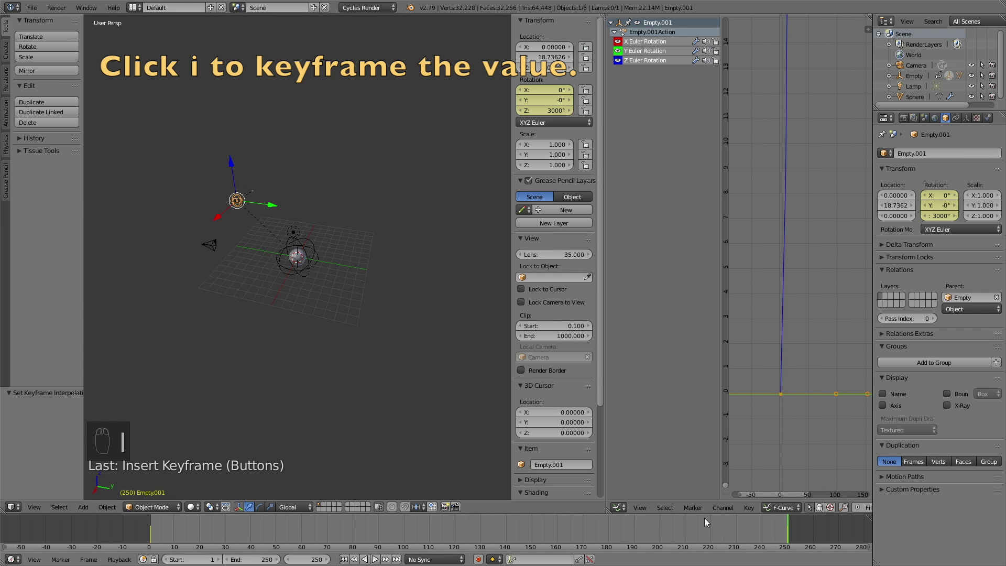
Make Empty.001's spin linear and preview the orbit, stopping around frame 118.
key("t")
left_click(797, 277)
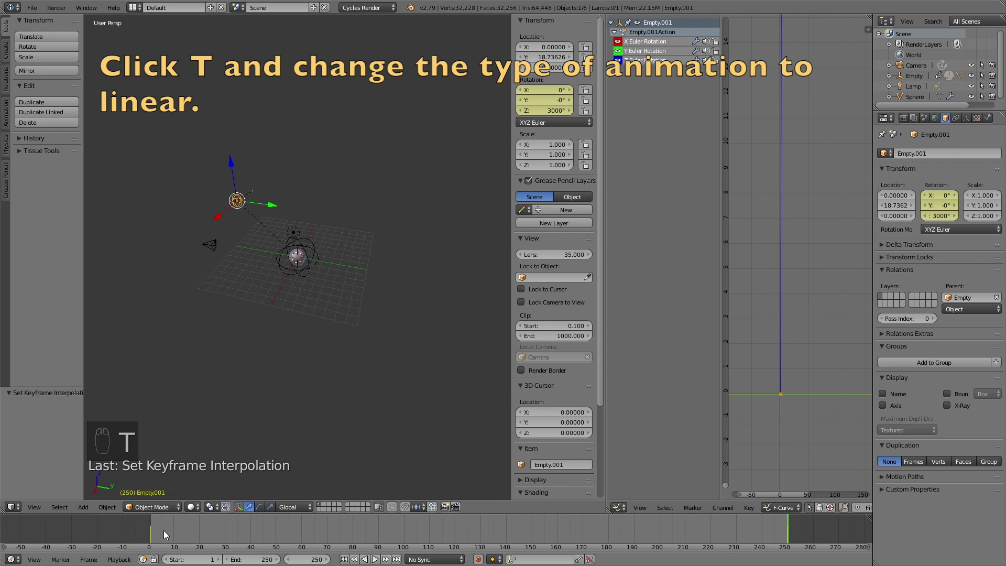
key("alt+a")
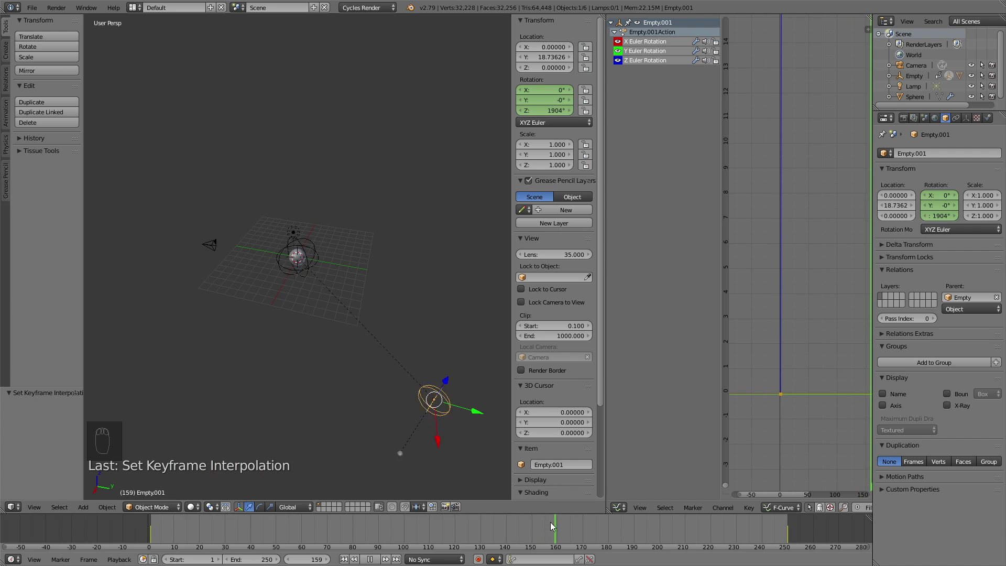
left_click(445, 549)
left_click_drag(445, 549, 449, 549)
key("alt+a")
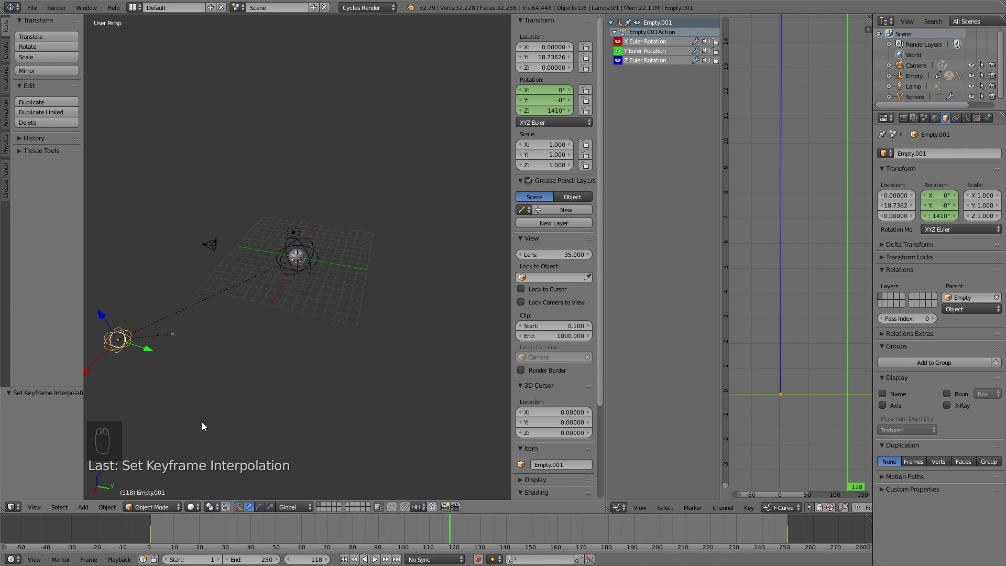
Select the small Sphere.001 and bring up its particle settings.
right_click(173, 336)
left_click(964, 117)
scroll(963, 115, "down", 3)
left_click(958, 118)
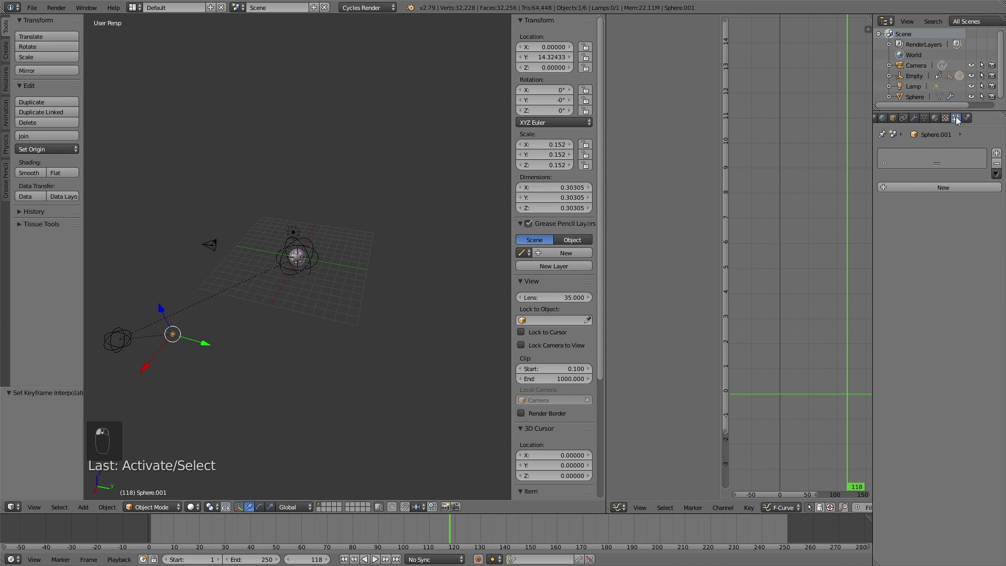
Add a particle system to Sphere.001 and shrink the sphere to 0.034.
left_click(931, 187)
middle_click_drag(199, 334, 395, 264)
key("s")
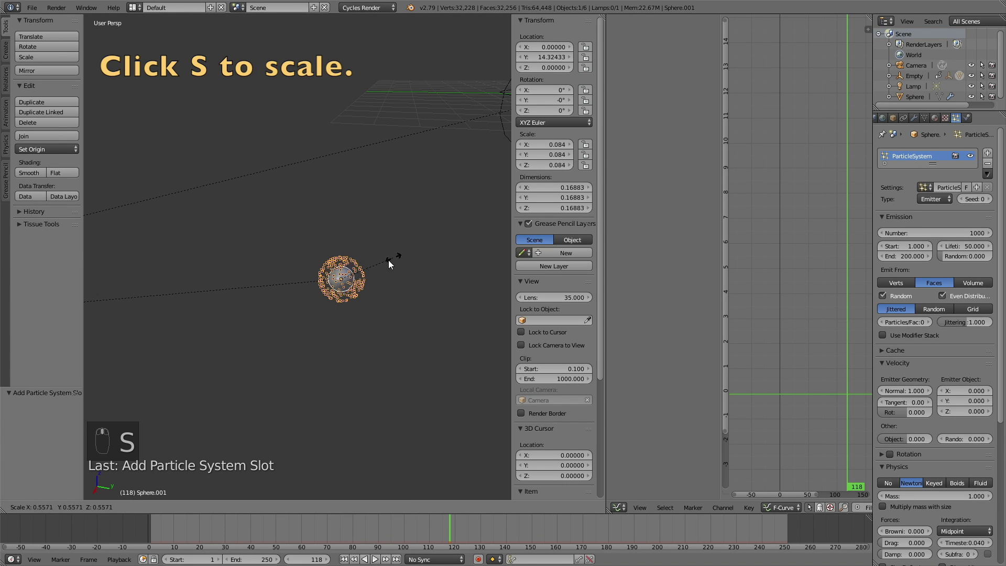
left_click(364, 271)
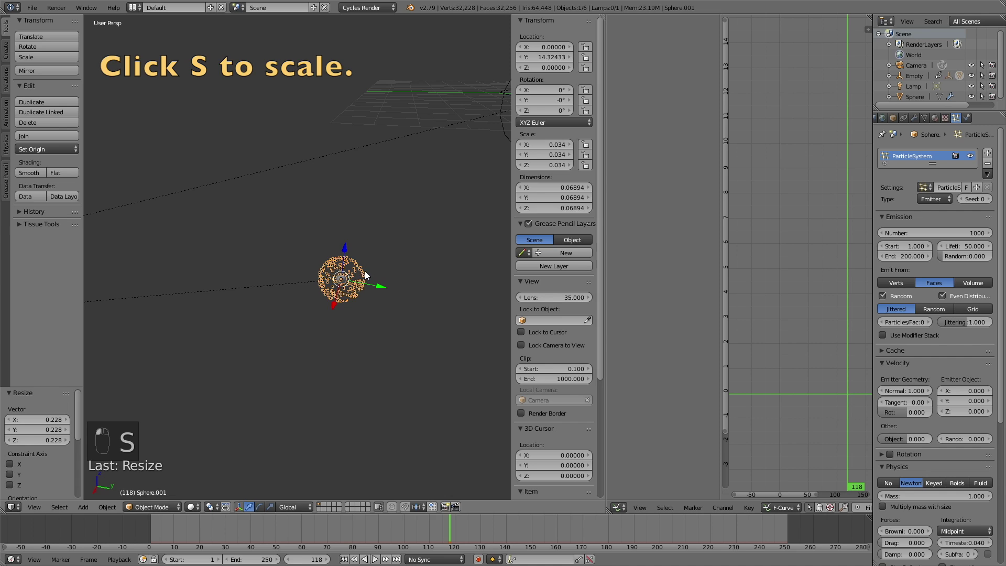
Set the particles to 20000, emission end frame 250, lifetime 60 and normal velocity 0.
left_click(936, 232)
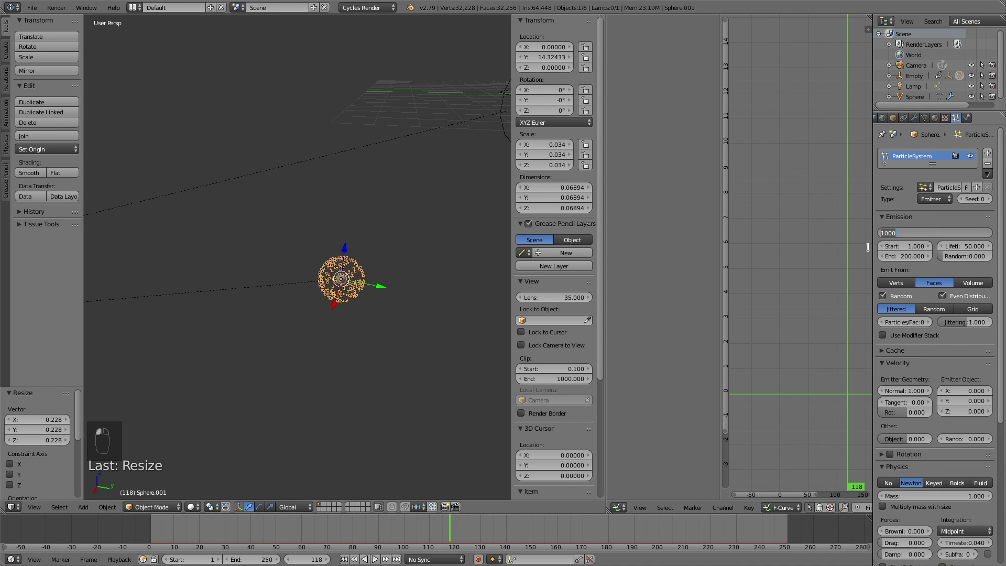
type("20000")
key("Return")
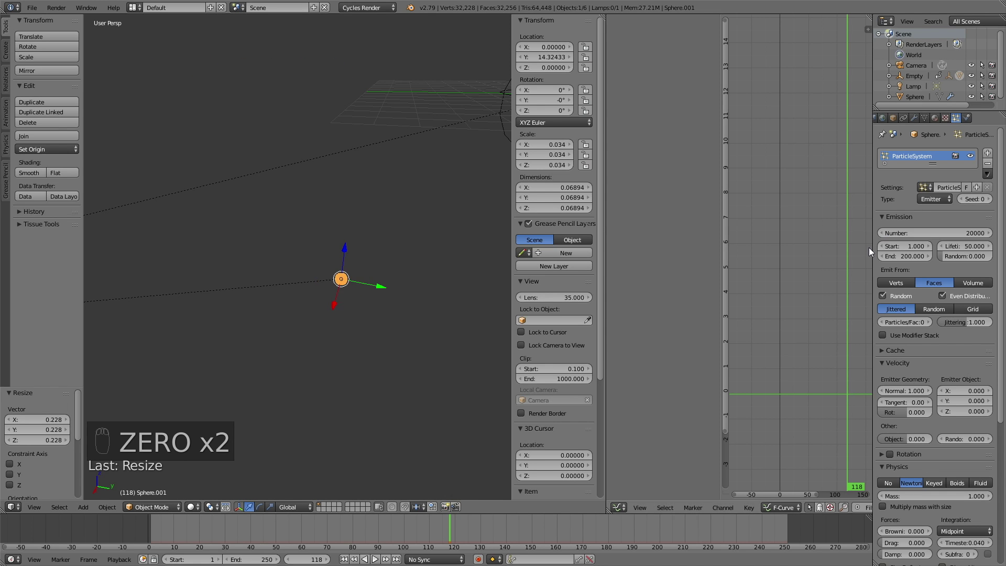
left_click(895, 257)
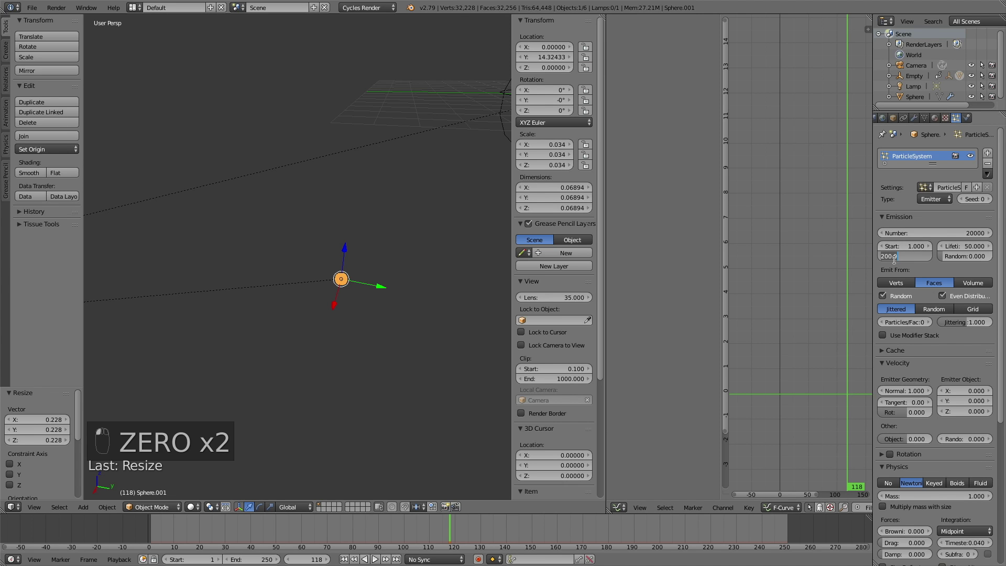
type("250")
key("Return")
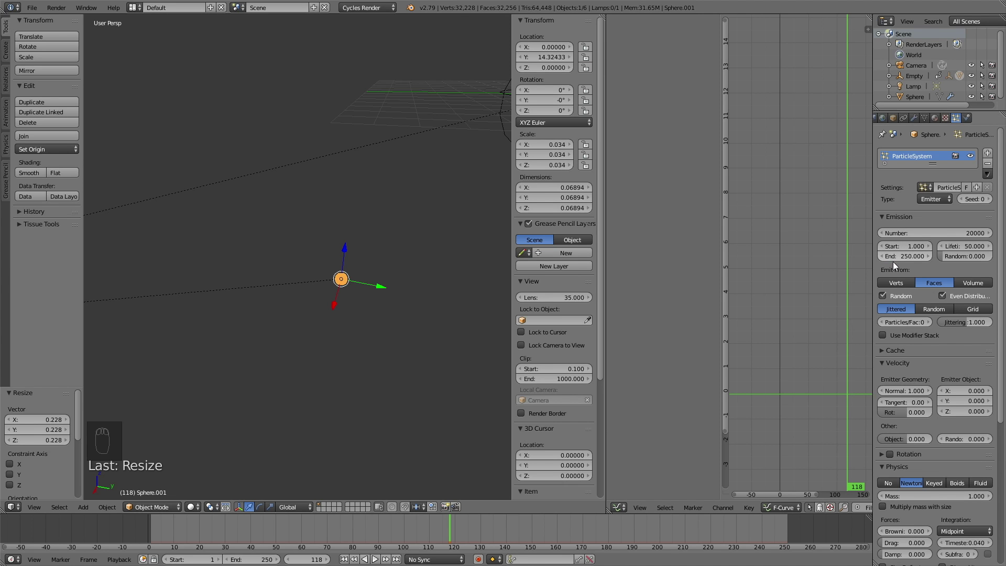
left_click(966, 242)
type("60")
type("0")
scroll(922, 393, "down", 10)
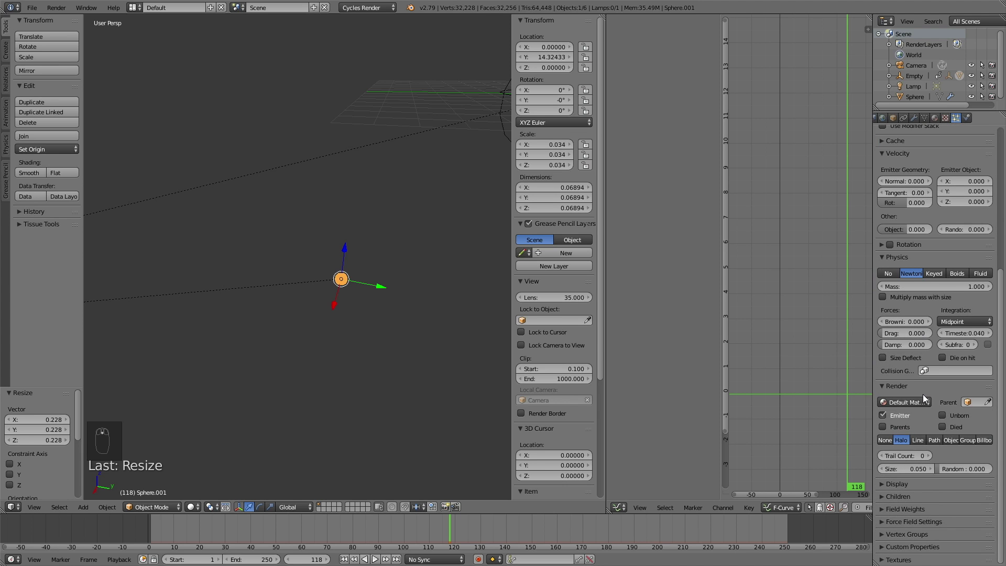
scroll(361, 335, "down", 6)
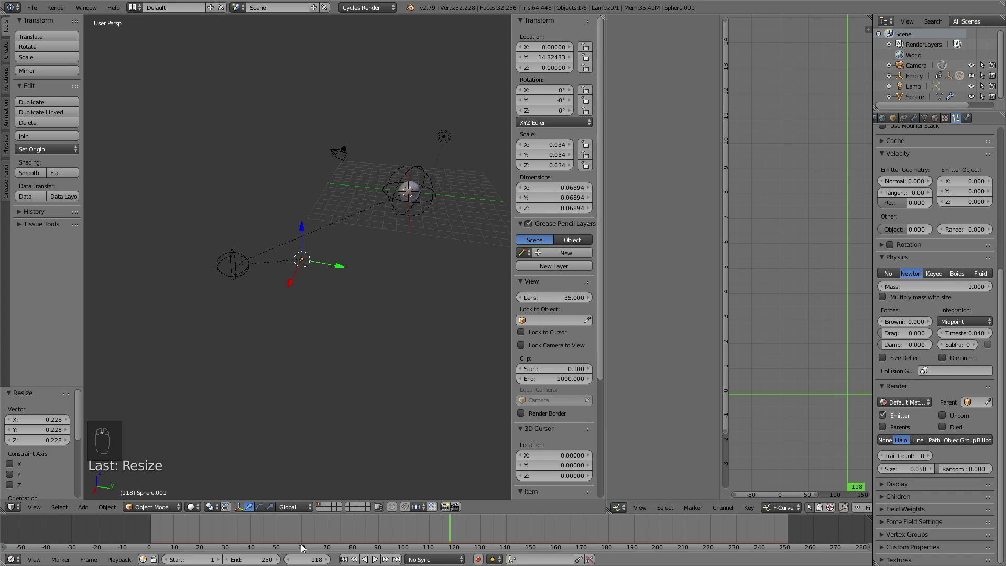
Preview the particle trail from frame 1, then set particle rendering from Halo to Object.
left_click(152, 532)
left_click(376, 560)
scroll(362, 338, "down", 3)
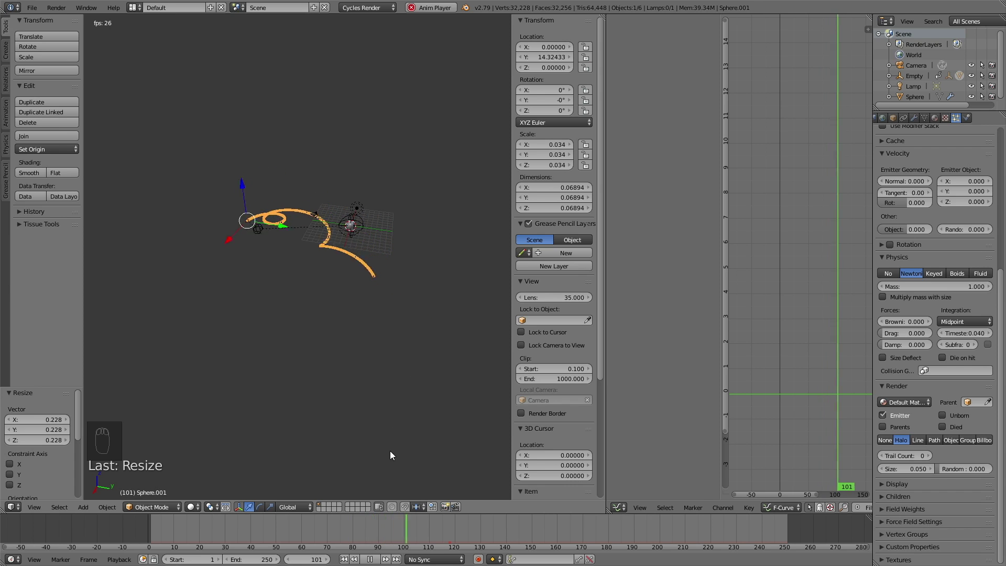
left_click(366, 560)
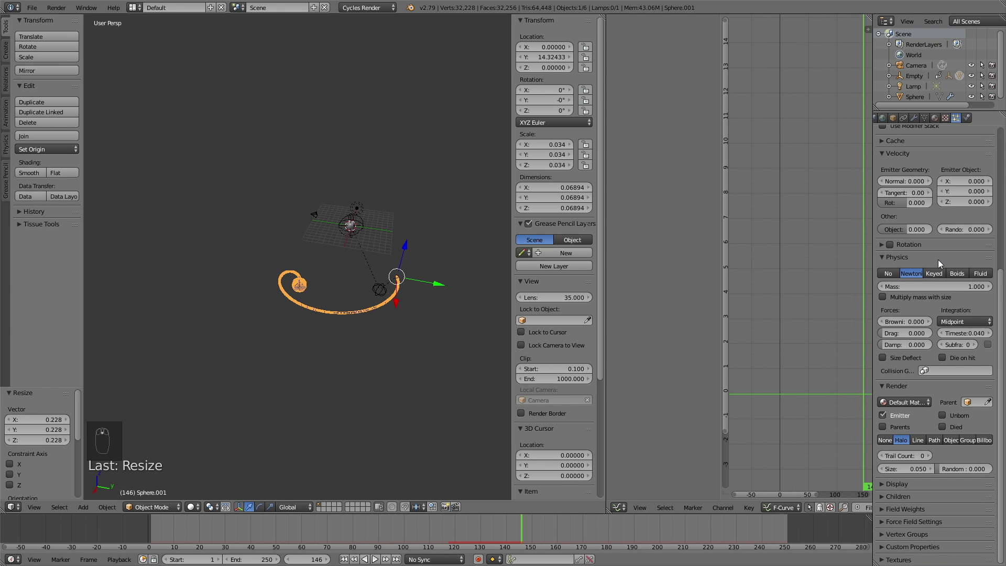
left_click(949, 439)
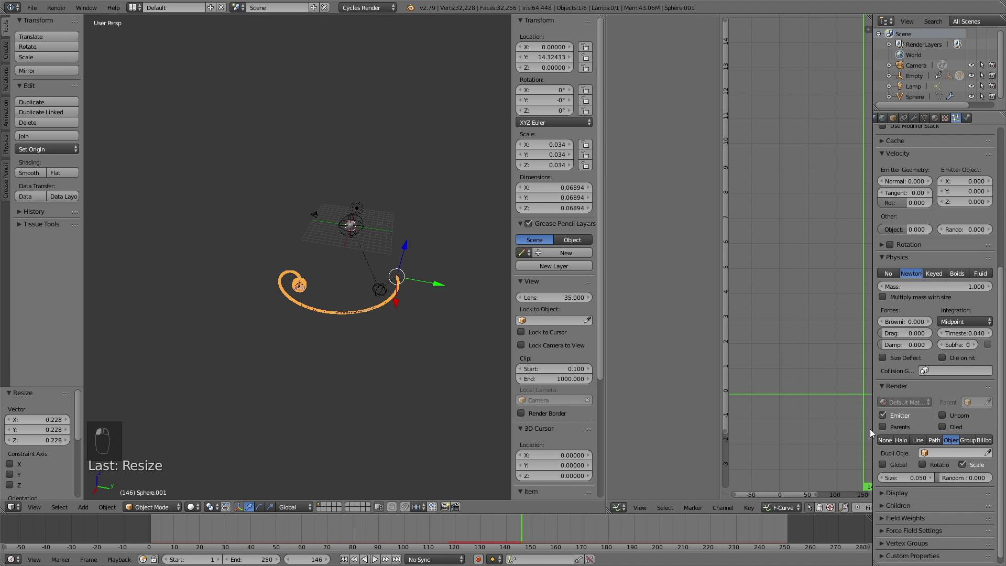
Add a cube and set it as the Dupli Object for Sphere.001's particles.
key("shift+a")
mouse_move(342, 255)
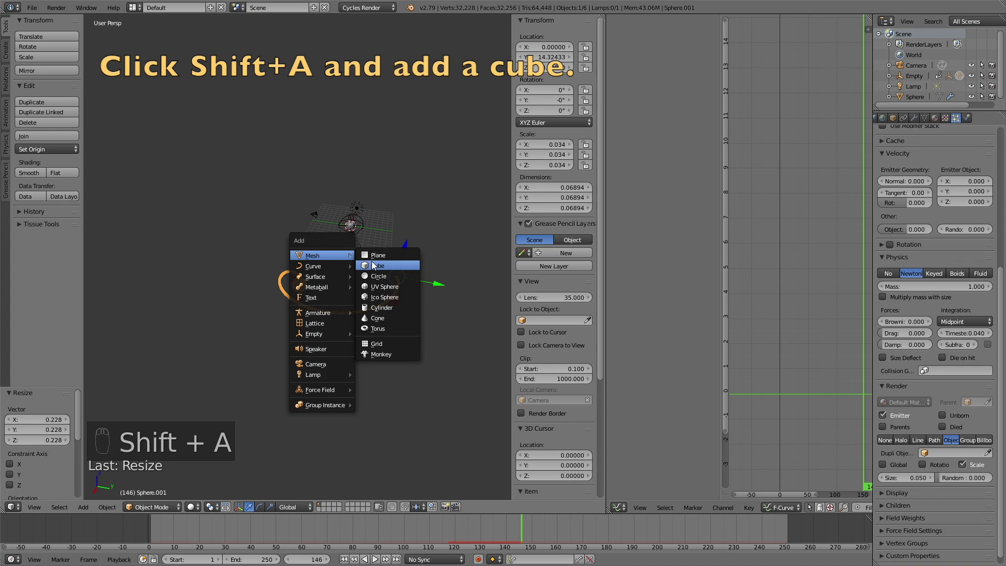
left_click(376, 266)
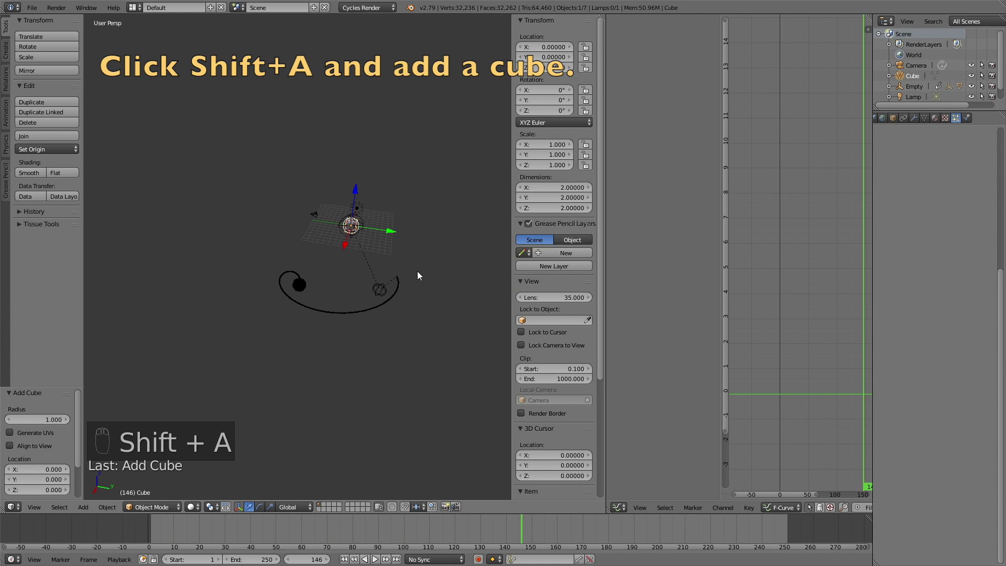
right_click(397, 282)
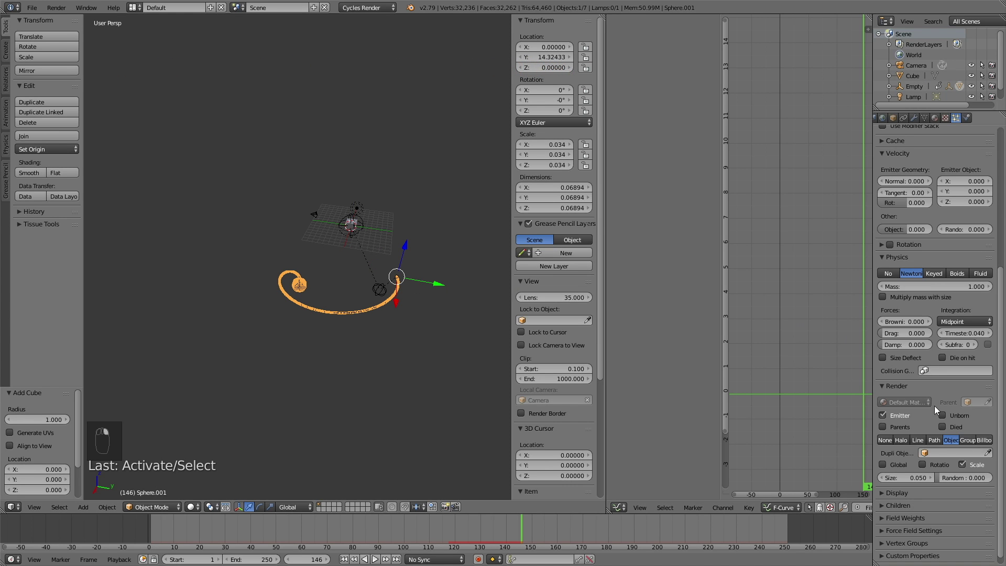
left_click(936, 452)
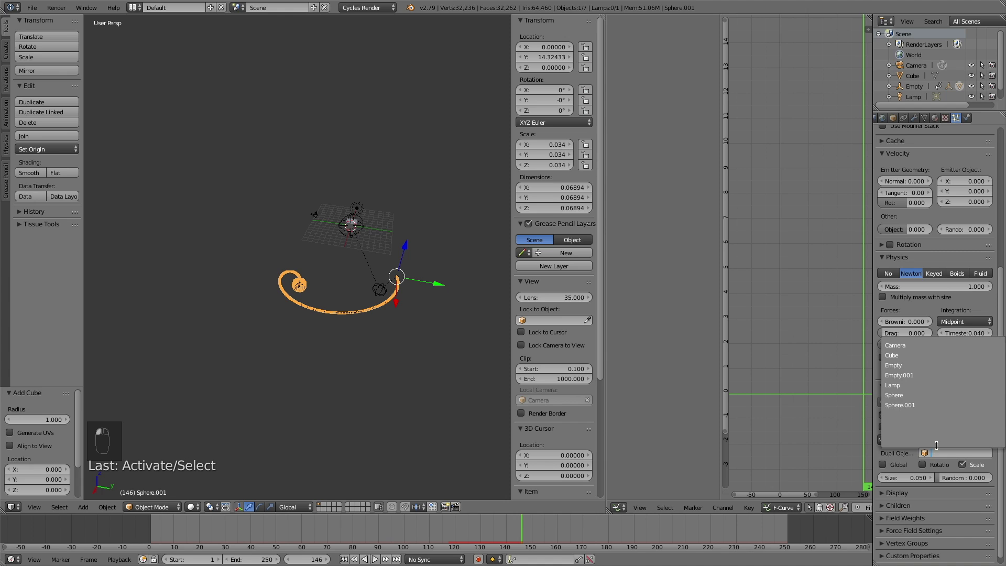
left_click(913, 358)
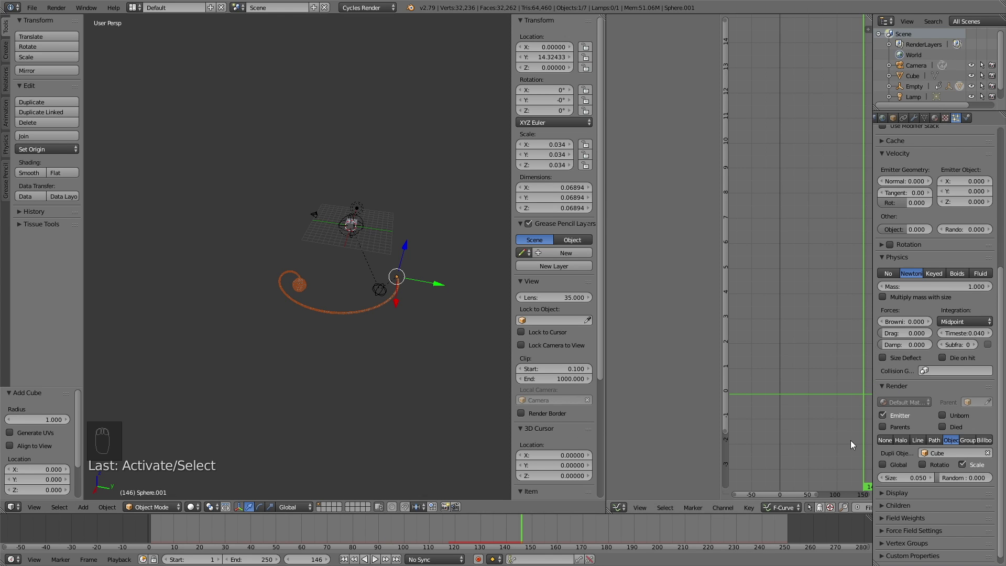
Expand Field Weights and merge the Graph Editor area into the 3D viewport.
scroll(916, 534, "down", 1)
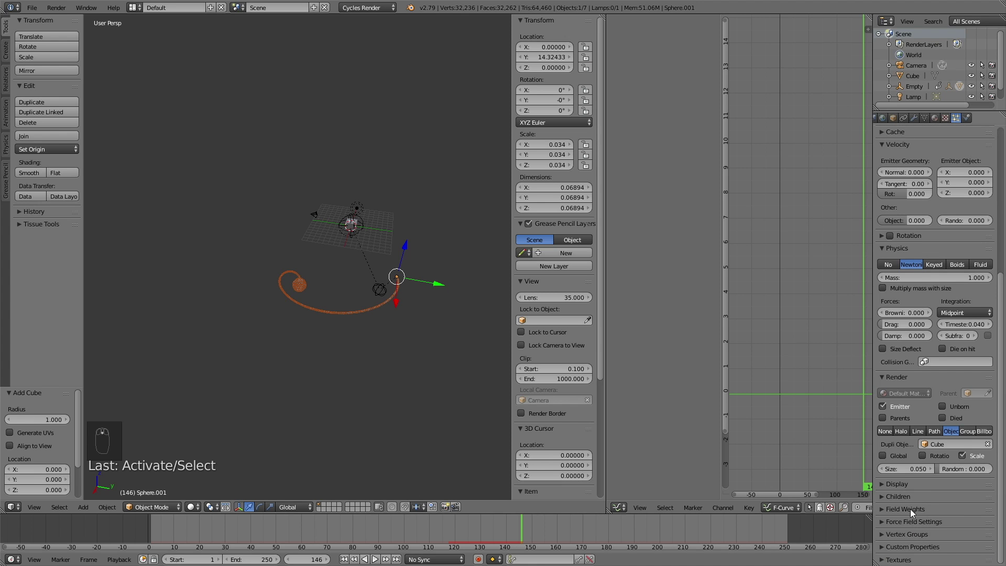
left_click(910, 509)
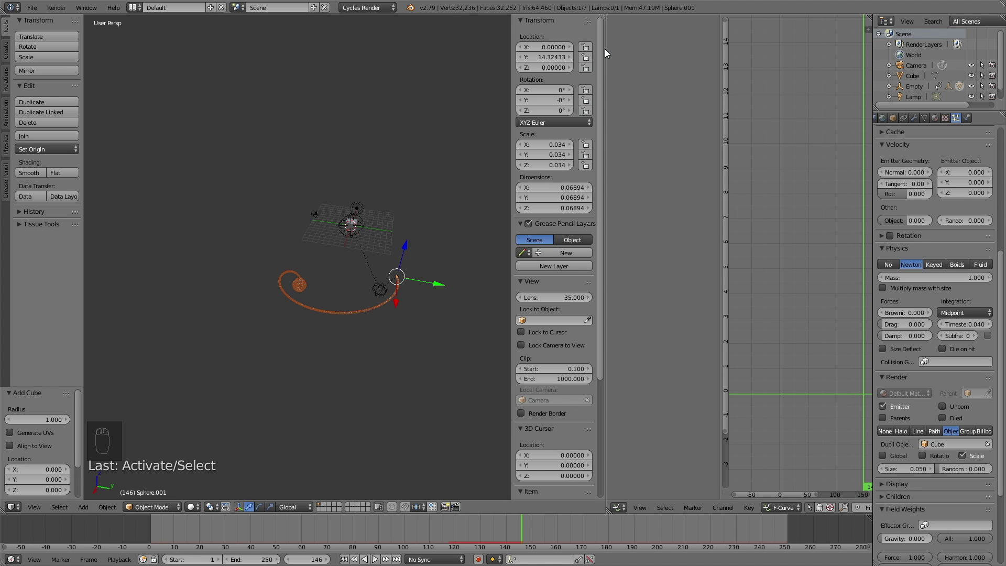
left_click_drag(603, 16, 739, 34)
scroll(593, 241, "up", 4)
scroll(593, 241, "down", 4)
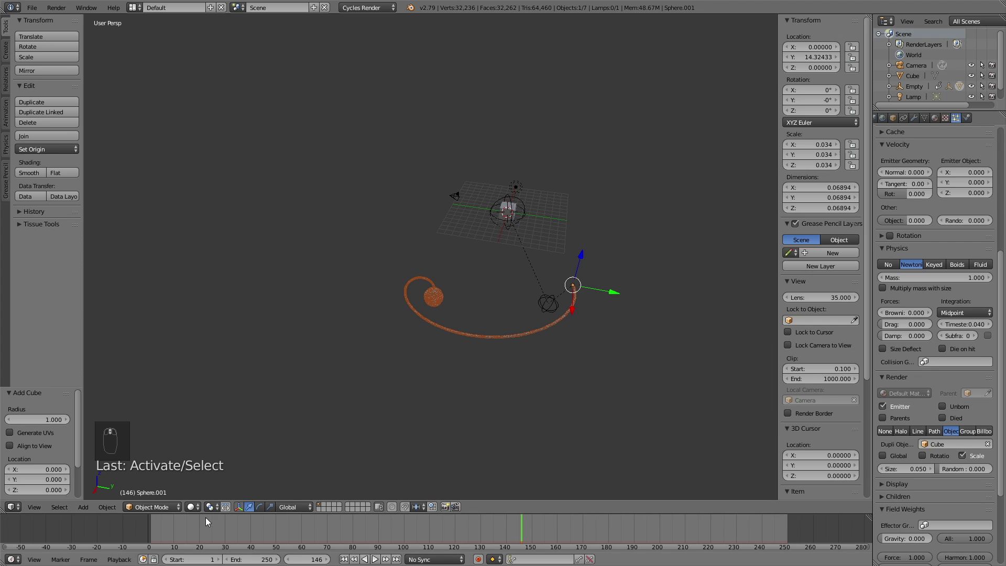
left_click(148, 531)
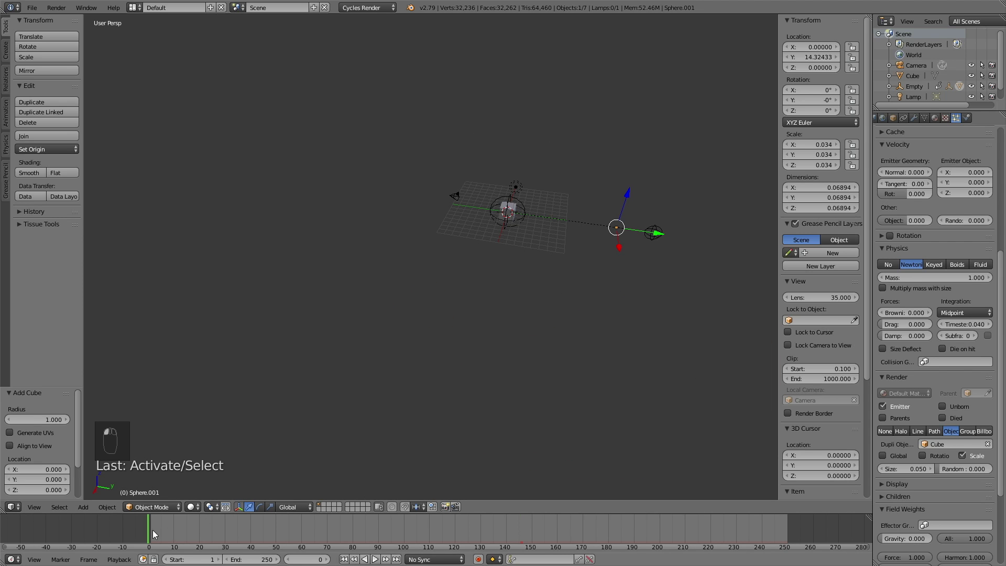
left_click(375, 559)
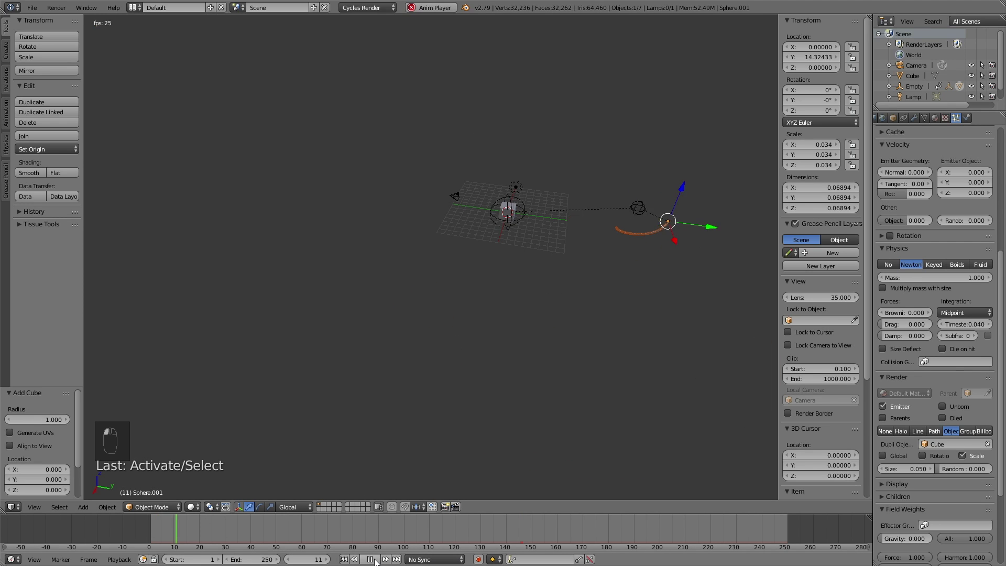
middle_click_drag(588, 278, 589, 256)
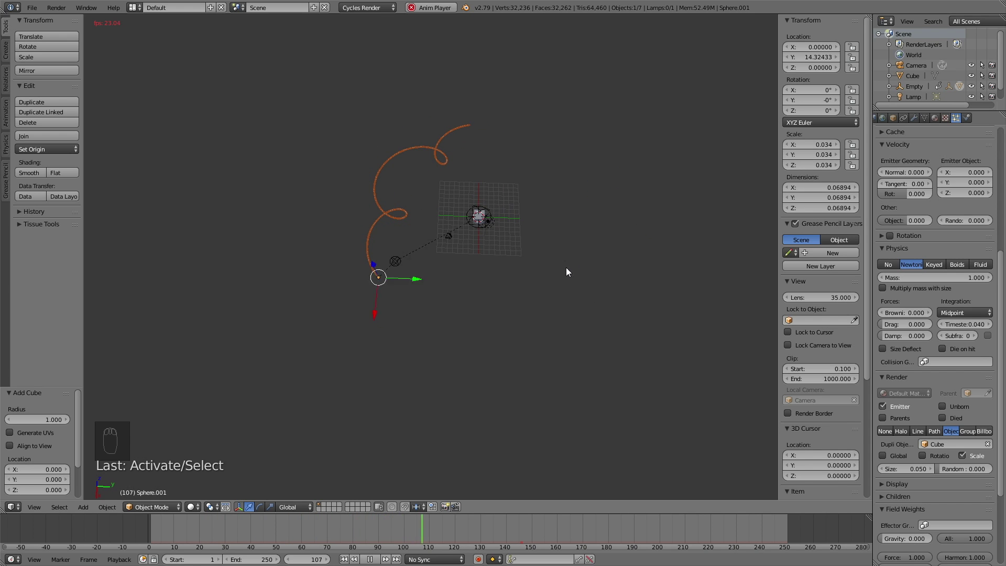
left_click(374, 560)
middle_click_drag(521, 377, 415, 337)
scroll(440, 328, "up", 5)
Snap the cursor to Sphere.001 and add a UV sphere there, scaled to 0.73.
key("shift+a")
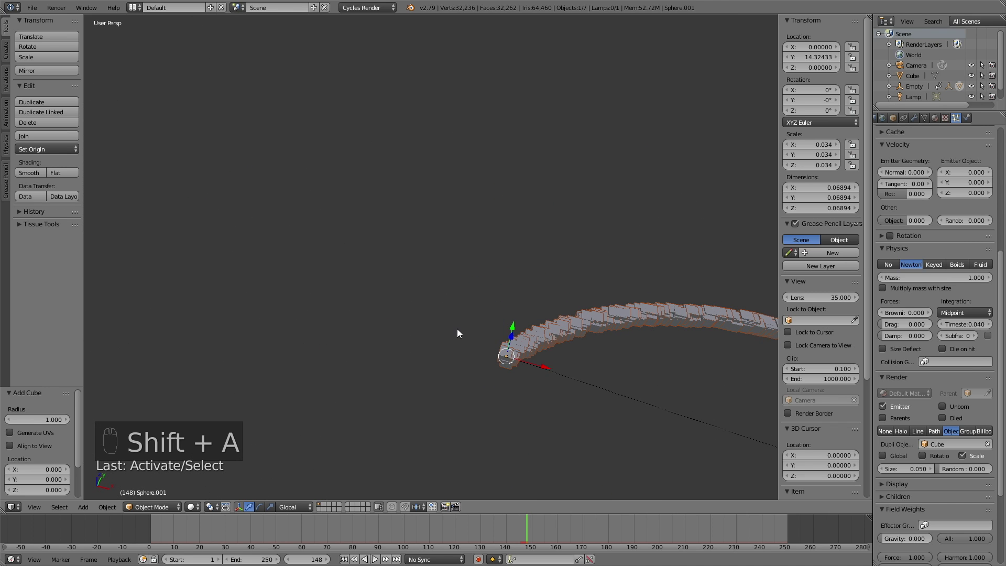
key("shift+s")
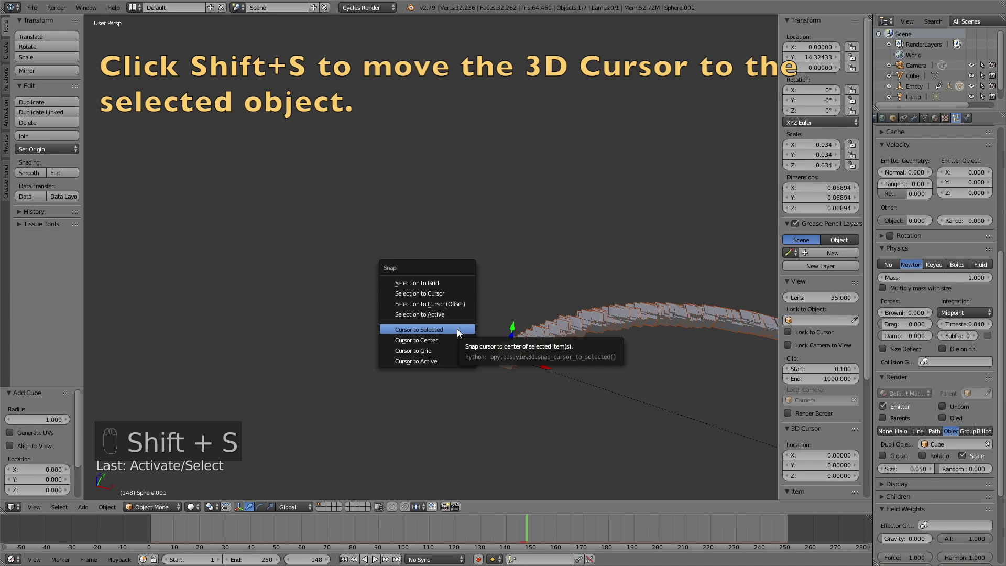
left_click(458, 328)
key("shift+a")
mouse_move(483, 330)
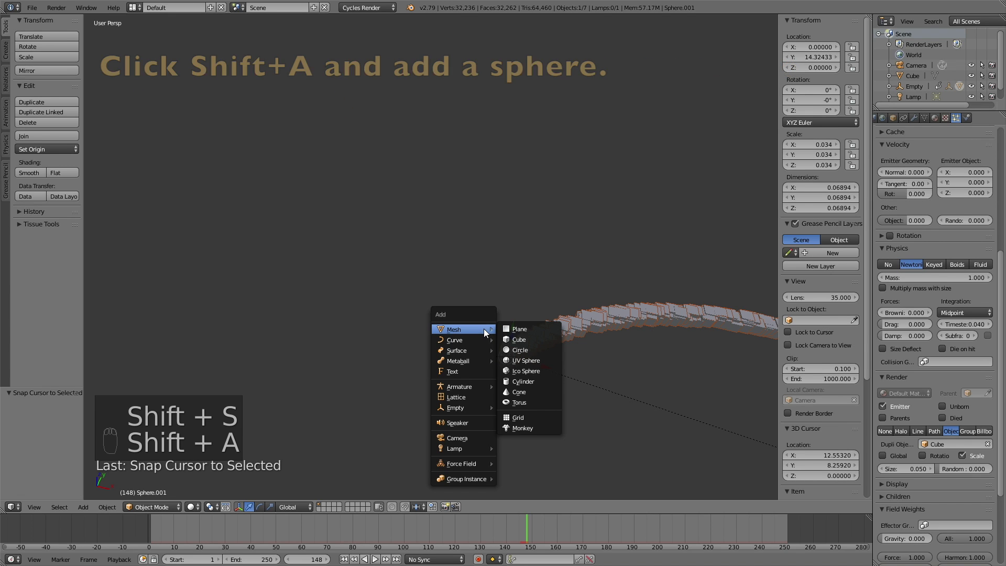
left_click(517, 362)
scroll(602, 354, "down", 5)
middle_click_drag(602, 353, 398, 334)
scroll(567, 246, "up", 5)
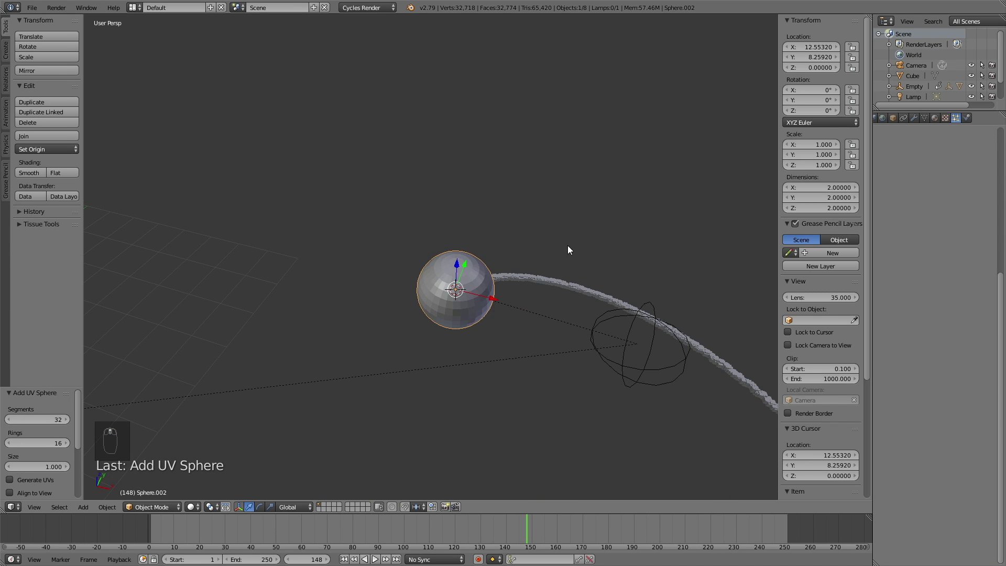
key("s")
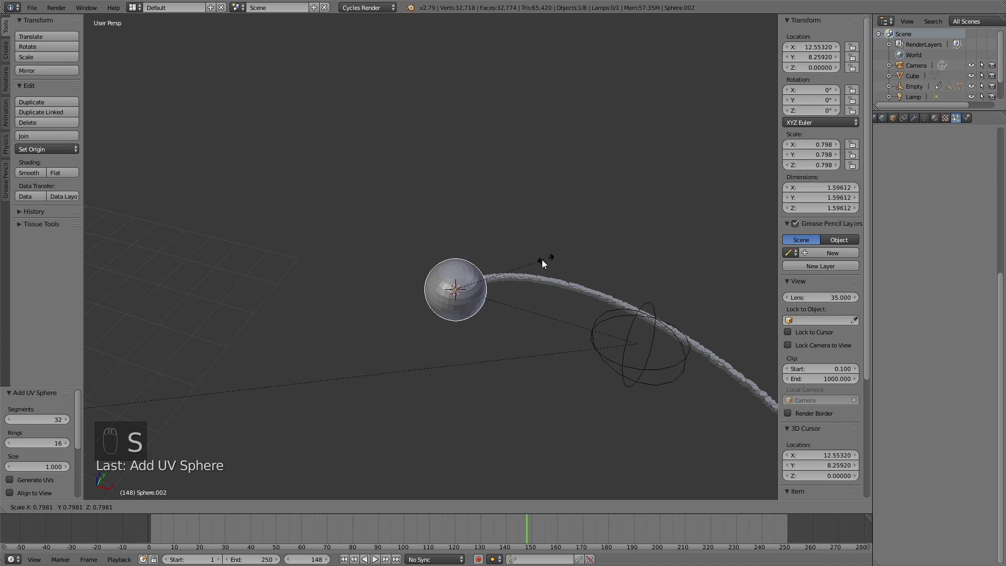
left_click(544, 260)
middle_click_drag(538, 261, 469, 266)
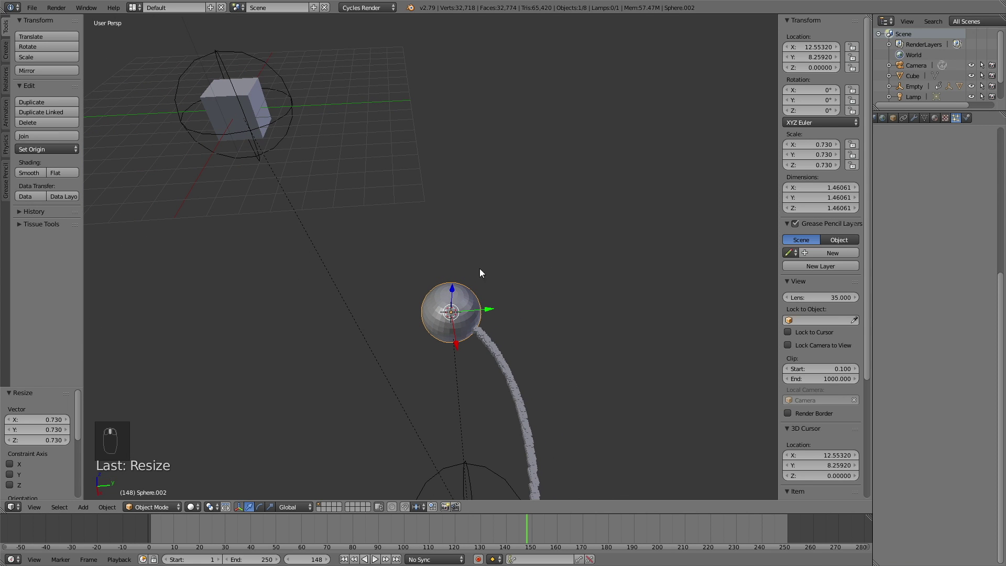
Add a Subdivision Surface modifier with View and Render levels 3, and shade smooth.
left_click(913, 117)
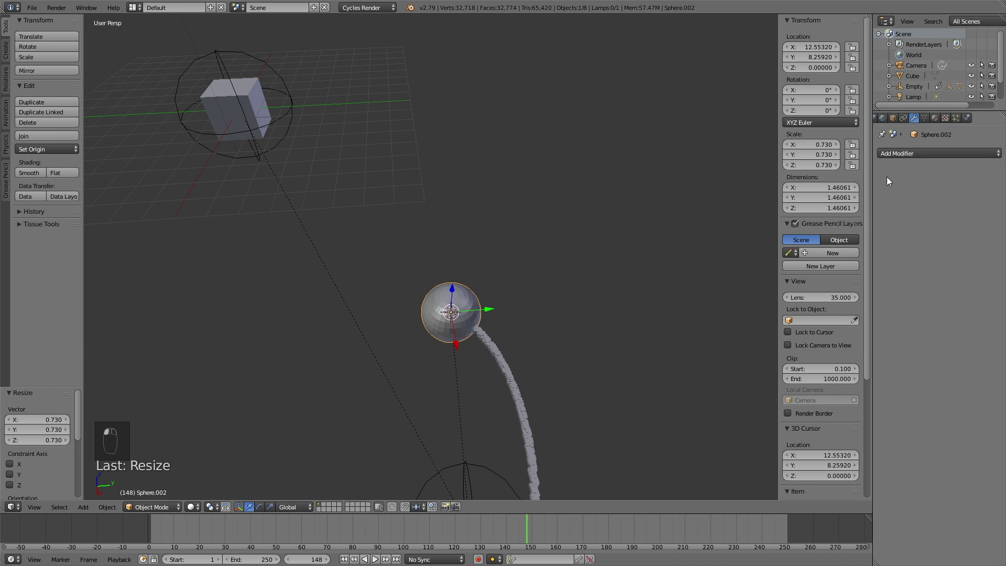
left_click(896, 154)
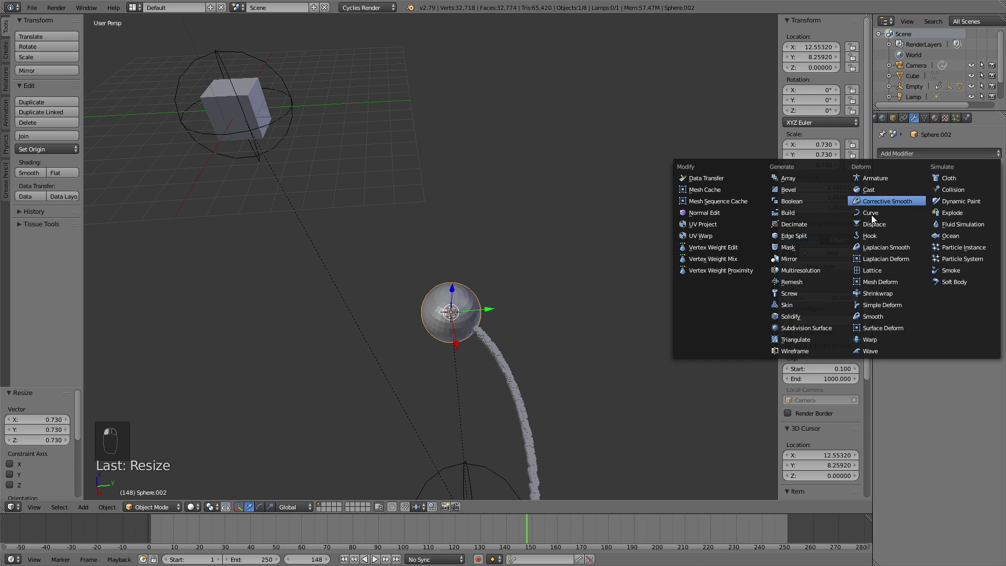
left_click(825, 326)
left_click(932, 223)
left_click(933, 234)
left_click(932, 223)
left_click(41, 173)
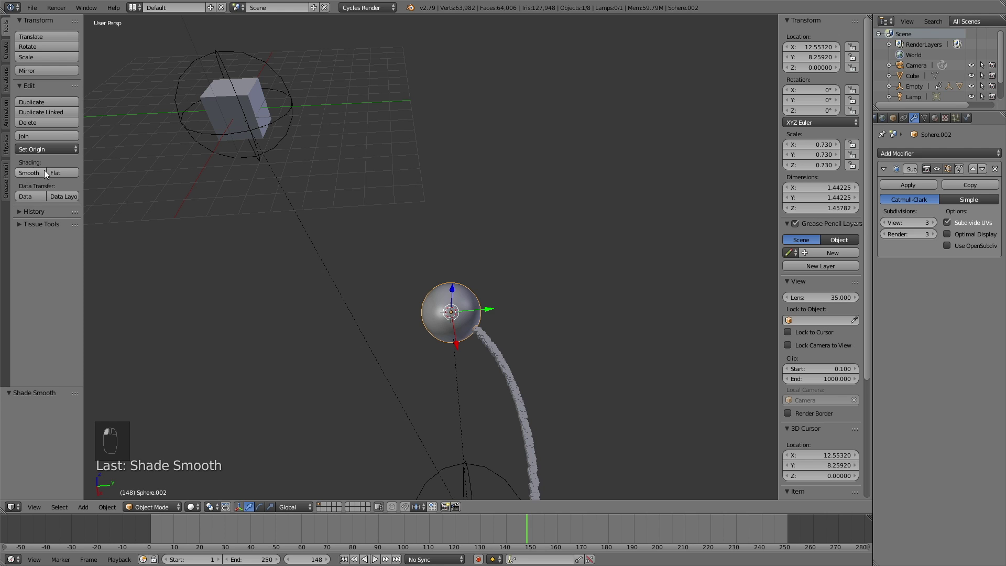
Move the cube onto a different layer.
right_click(254, 89)
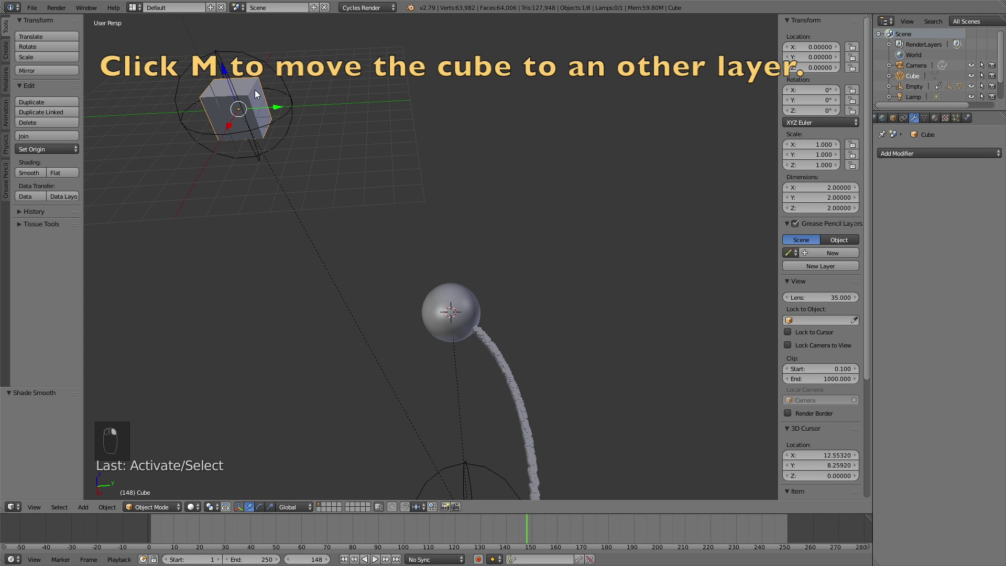
key("m")
left_click(347, 106)
middle_click_drag(228, 107, 234, 250)
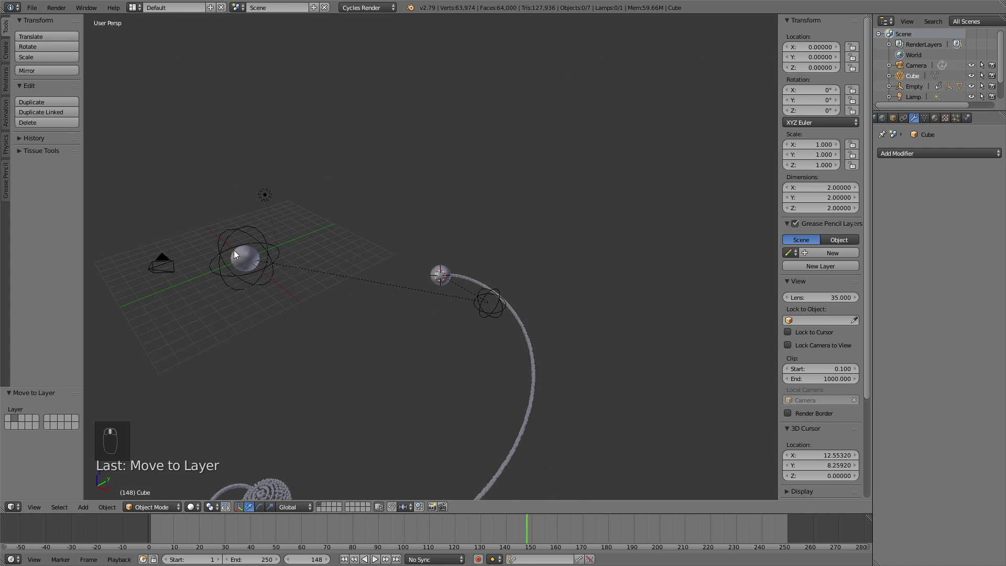
Scale the large central sphere up to 1.579.
right_click(242, 257)
key("s")
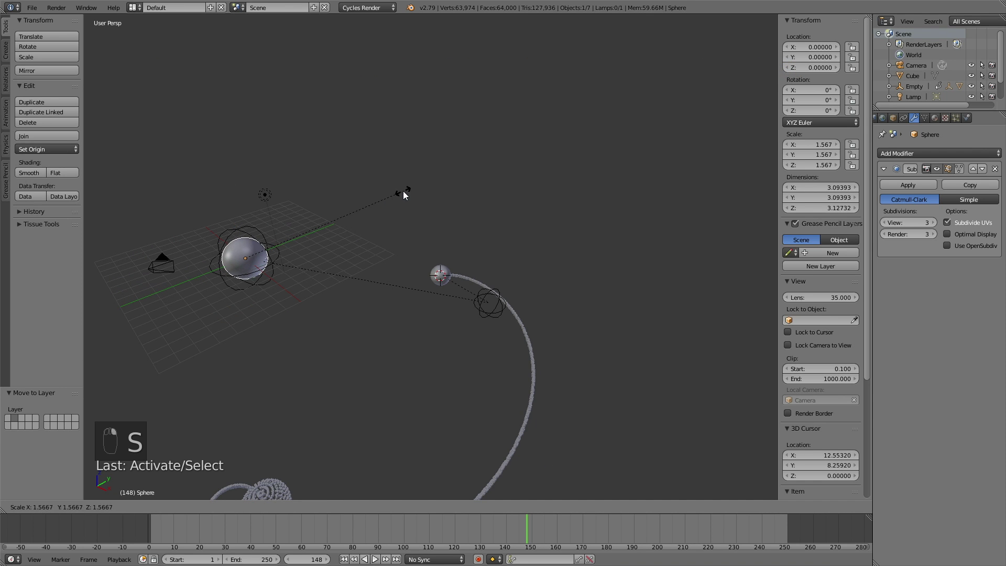
left_click(404, 191)
scroll(424, 304, "down", 4)
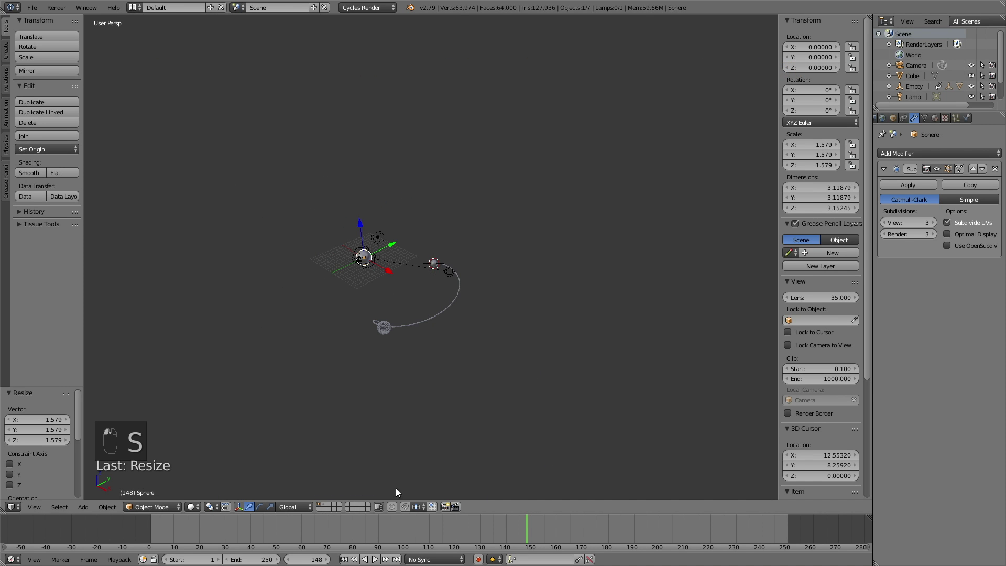
Play the animation from the first frame, then stop it.
left_click(147, 524)
left_click(375, 560)
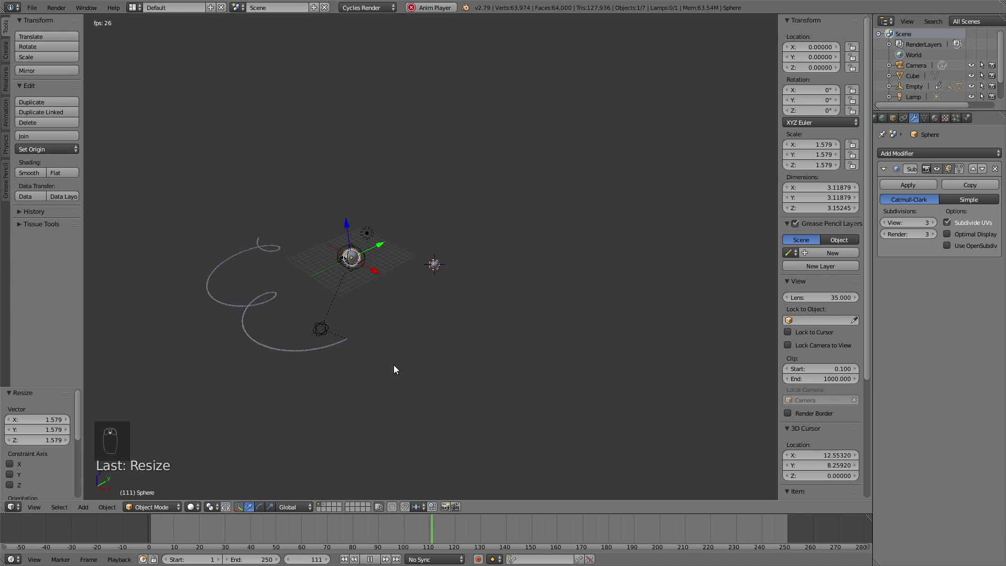
key("Escape")
Rewind, then scrub the timeline forward to around frame 148.
left_click(149, 527)
scroll(477, 200, "up", 6)
key("Escape")
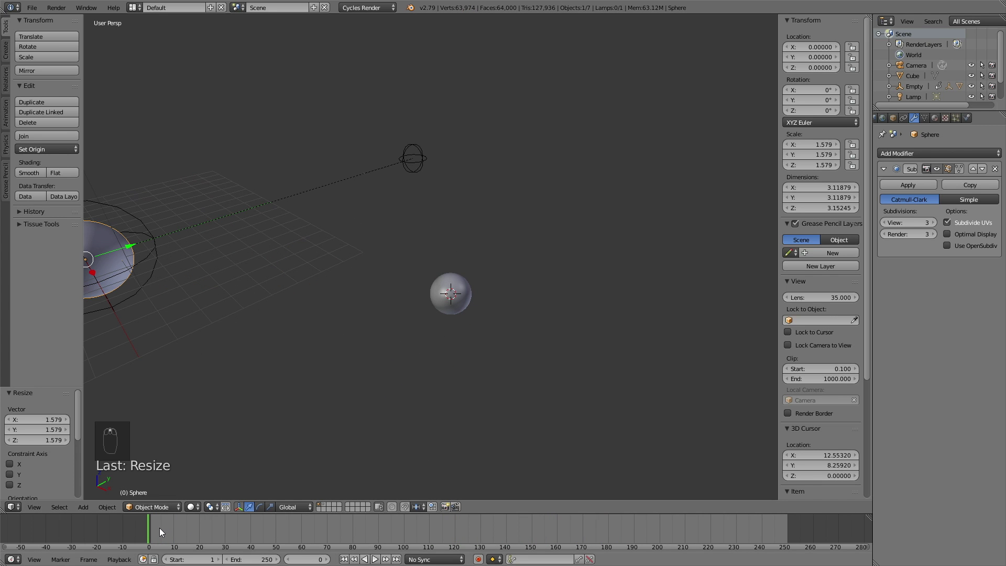
mouse_move(174, 528)
left_mouse_down()
mouse_move(550, 533)
mouse_move(527, 536)
left_mouse_up()
middle_click_drag(508, 299, 457, 326)
Select the small orbiting sphere, using wireframe view to pick it out.
right_click(458, 326)
key("z")
middle_click_drag(477, 374, 488, 383)
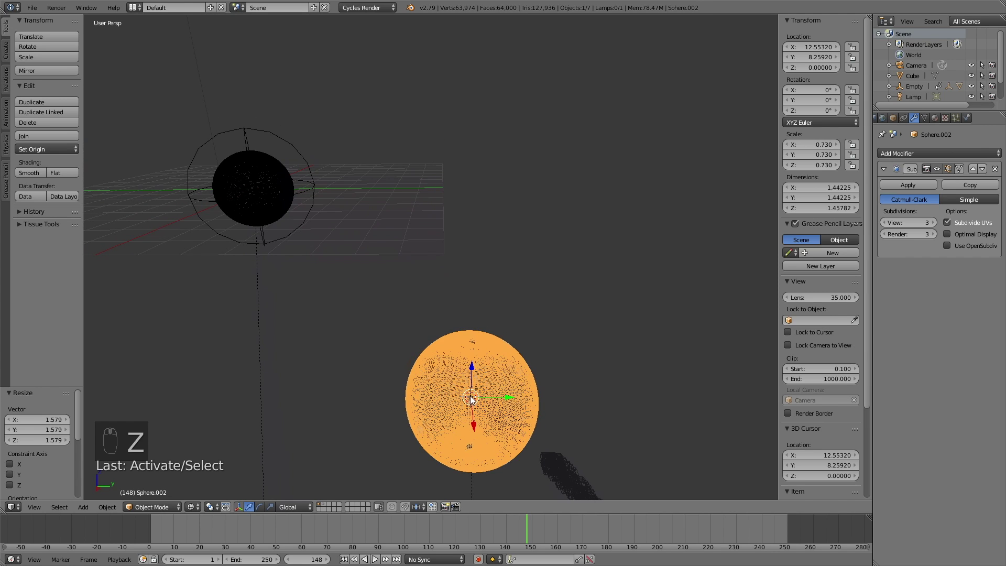
right_click(493, 389, "shift")
scroll(482, 377, "down", 4)
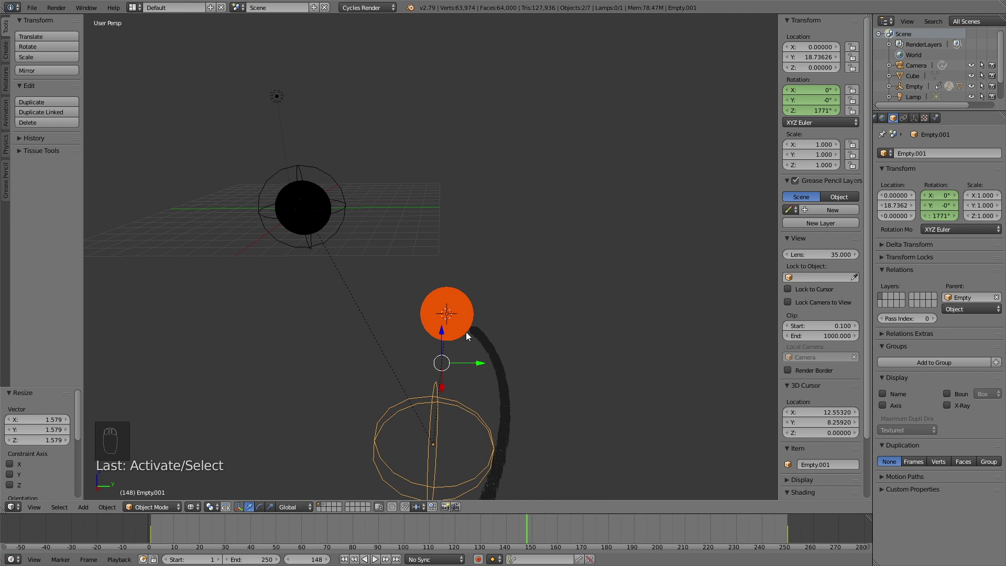
scroll(472, 336, "up", 3)
middle_click_drag(473, 342, 502, 318)
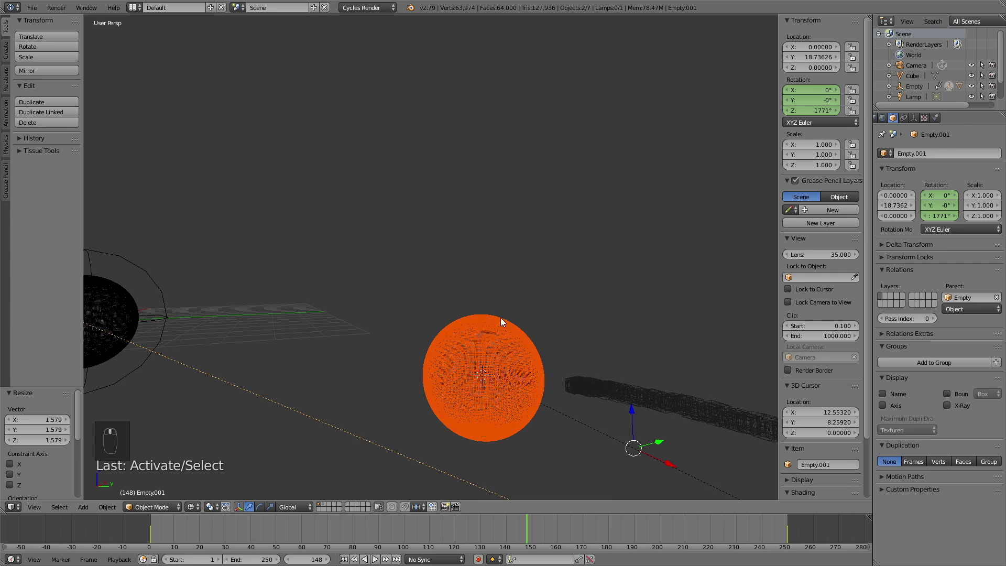
right_click(527, 363)
right_click(494, 344)
key("z")
Add emitter Sphere.001 to the selection as active and bring up the parenting menu.
scroll(493, 344, "up", 2)
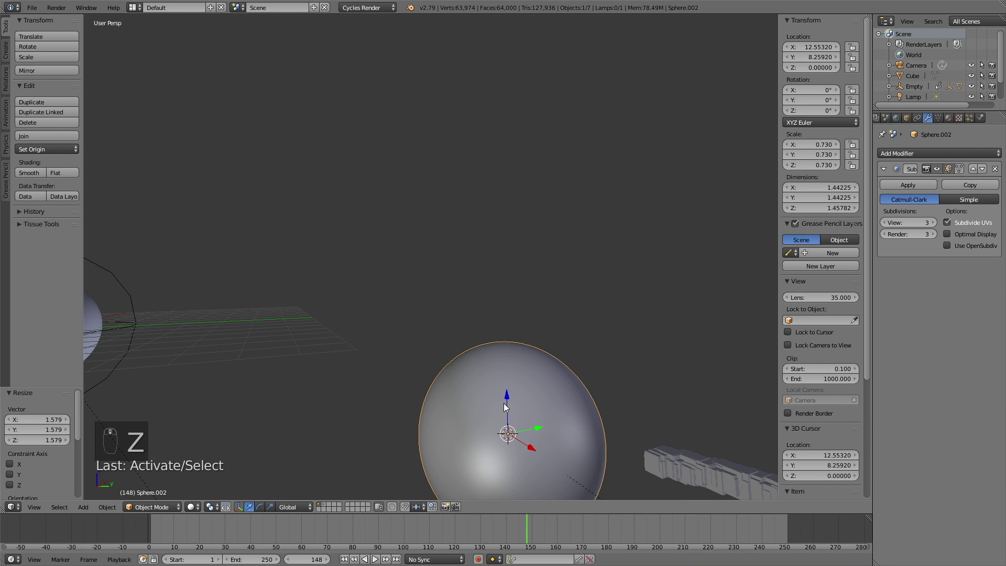
scroll(435, 283, "up", 2)
middle_click_drag(435, 283, 493, 309)
scroll(558, 383, "up", 5)
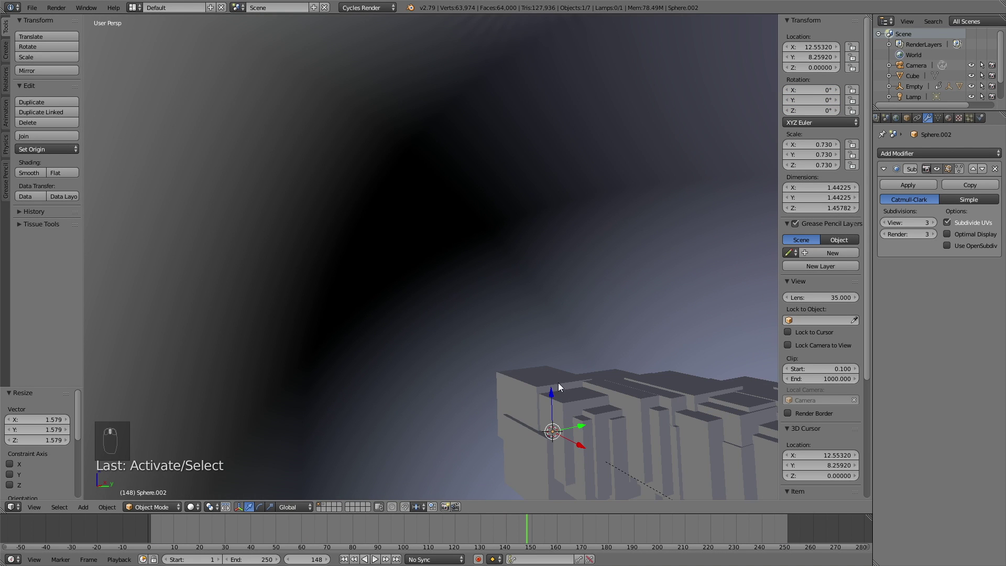
right_click(524, 372, "shift")
scroll(542, 367, "down", 8)
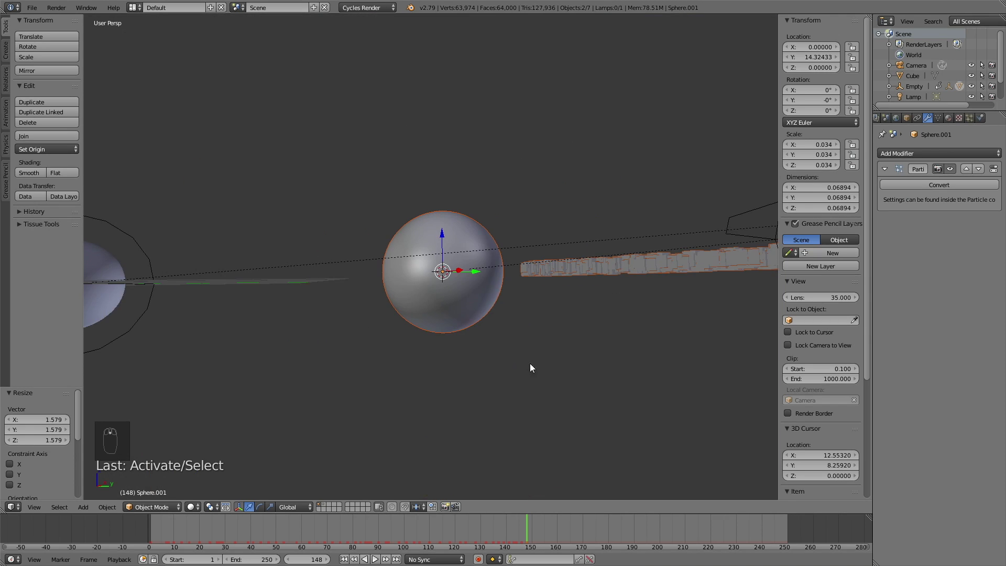
key("ctrl+p")
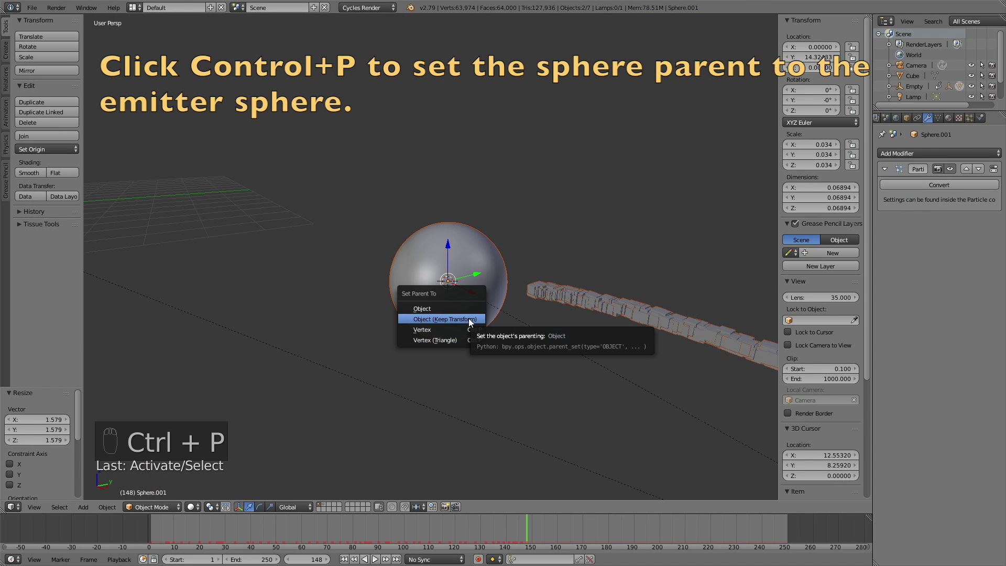
Parent the sphere to Sphere.001 with Keep Transform and play back from frame 0.
left_click(469, 319)
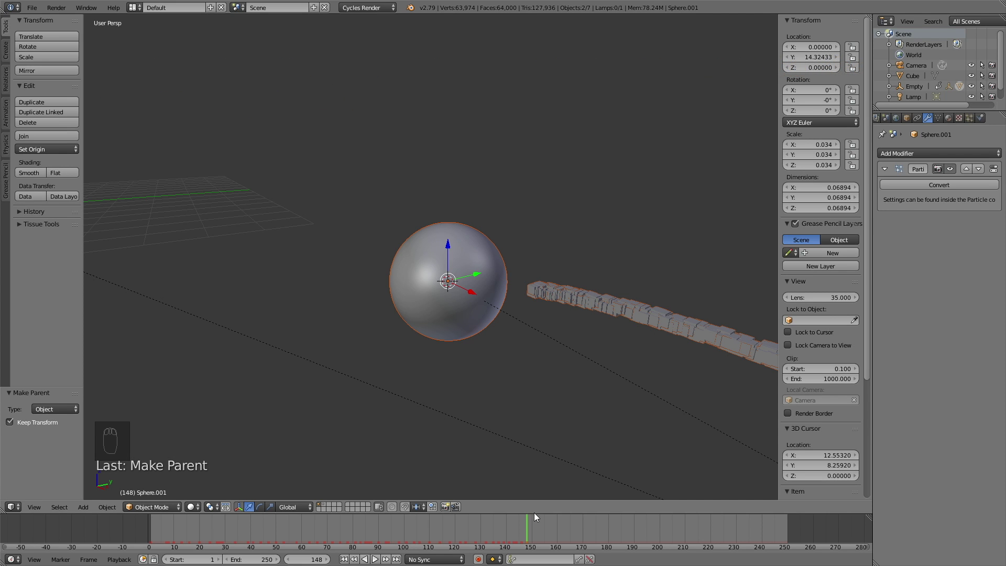
scroll(522, 326, "down", 4)
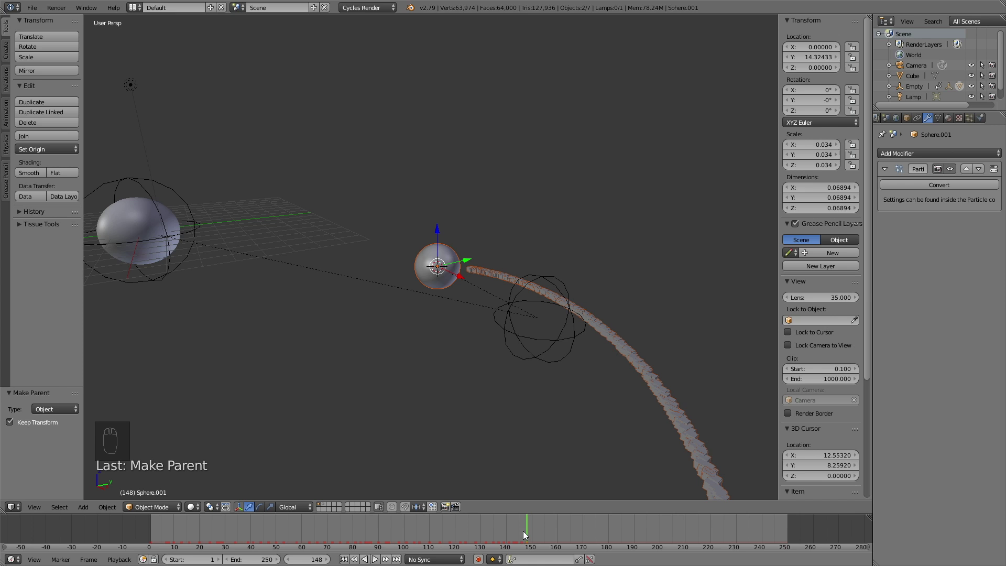
left_click_drag(150, 536, 137, 533)
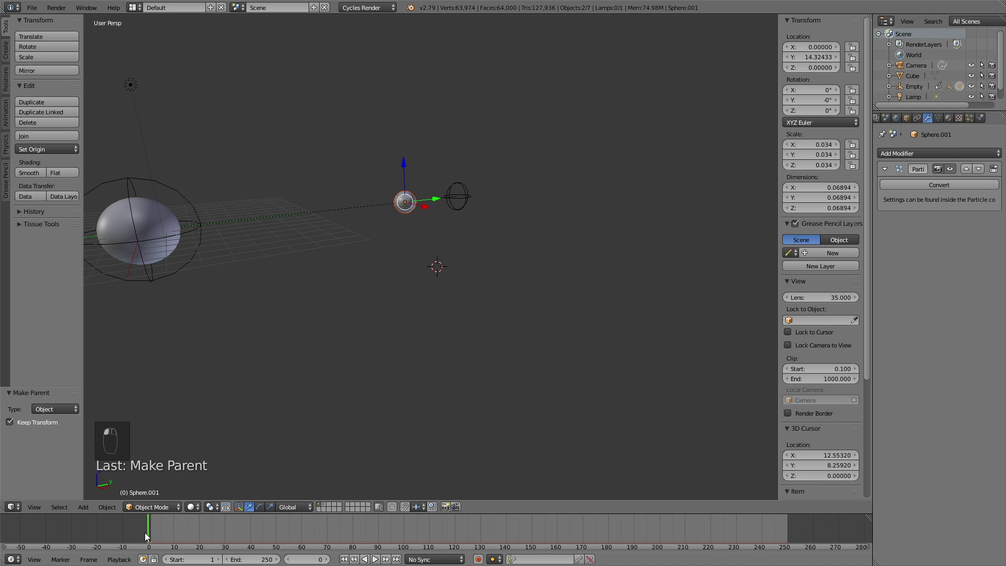
left_click(373, 558)
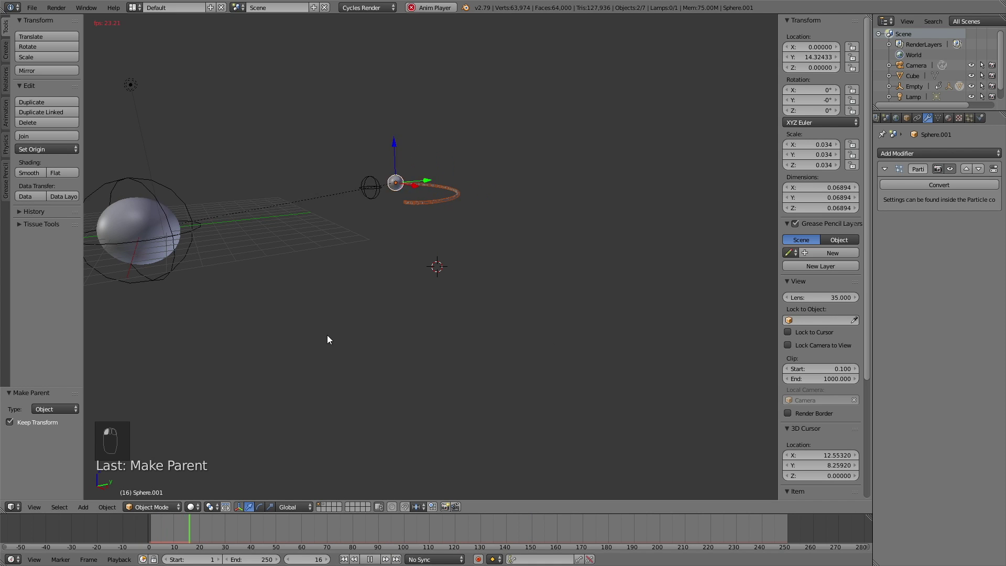
scroll(319, 316, "down", 5)
middle_click_drag(319, 316, 376, 398)
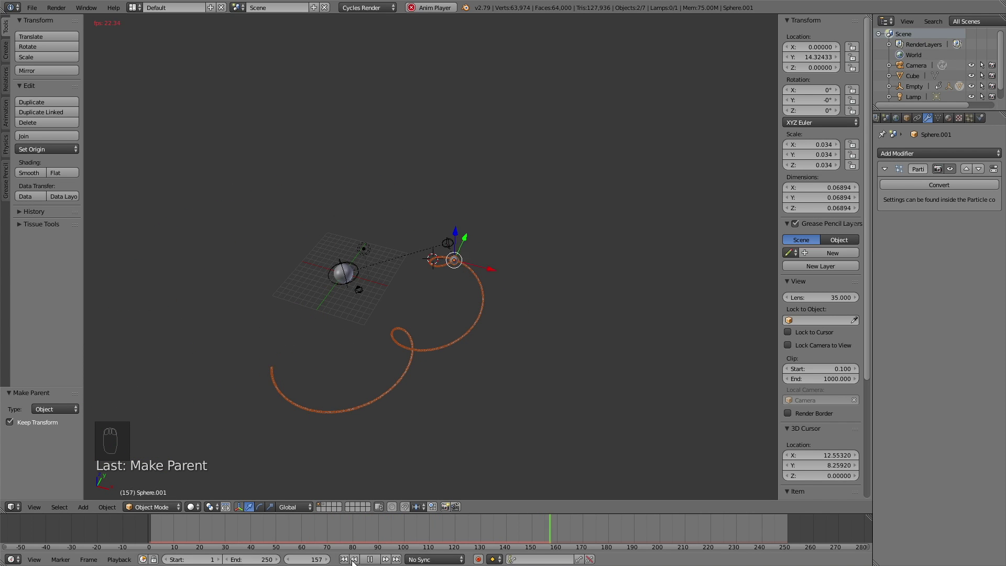
left_click(370, 559)
scroll(388, 341, "up", 4)
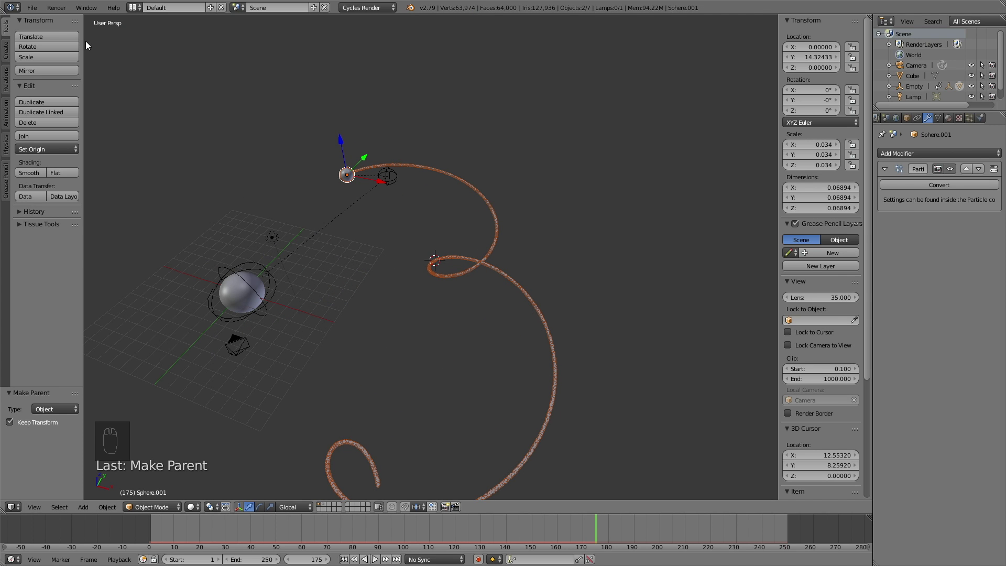
Save the project as tutorial.blend.
left_click(32, 8)
left_click(58, 93)
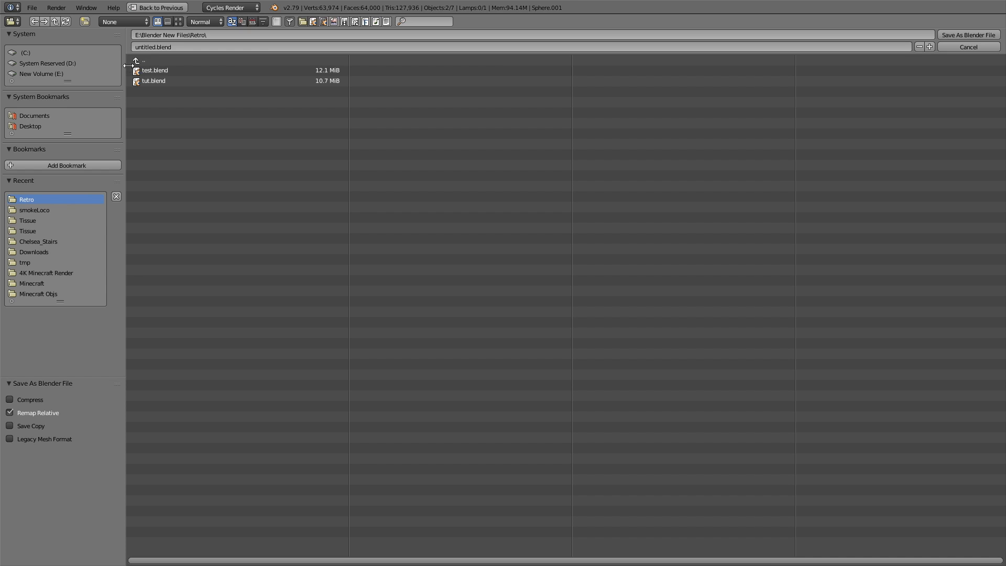
left_click(163, 47)
type("tutorial")
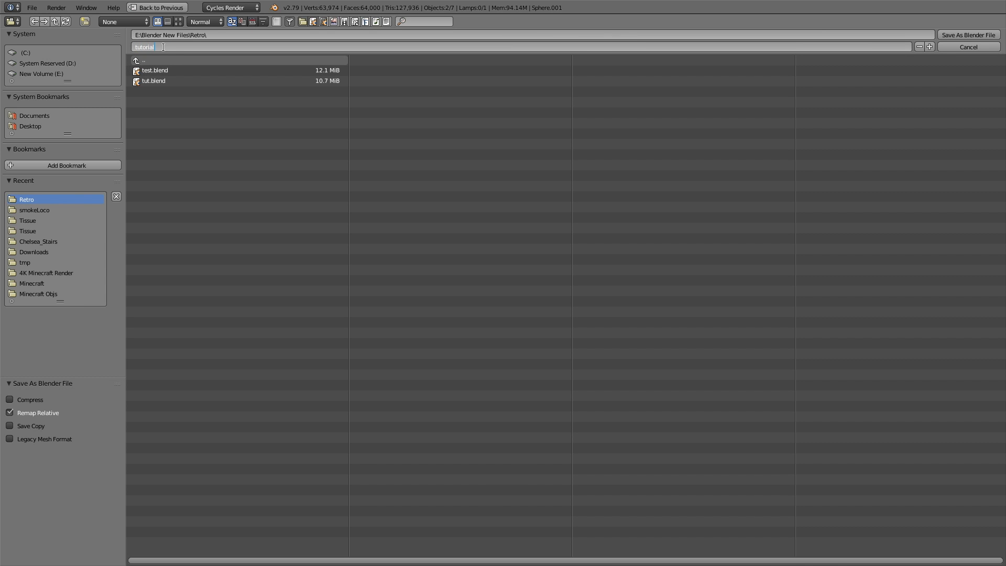
key("Return")
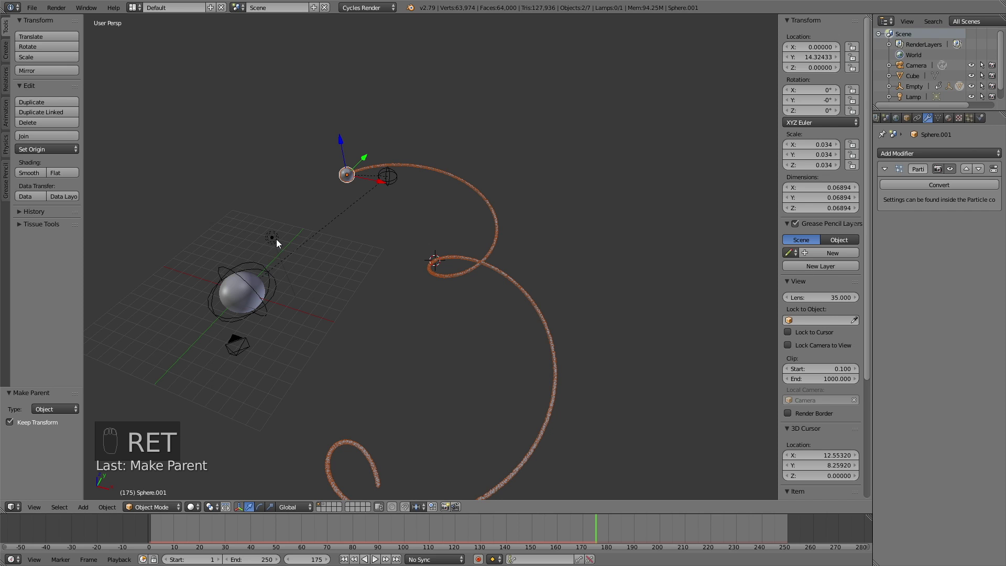
Make the lamp a Sun of size 1, using nodes with strength 7.
right_click(271, 240)
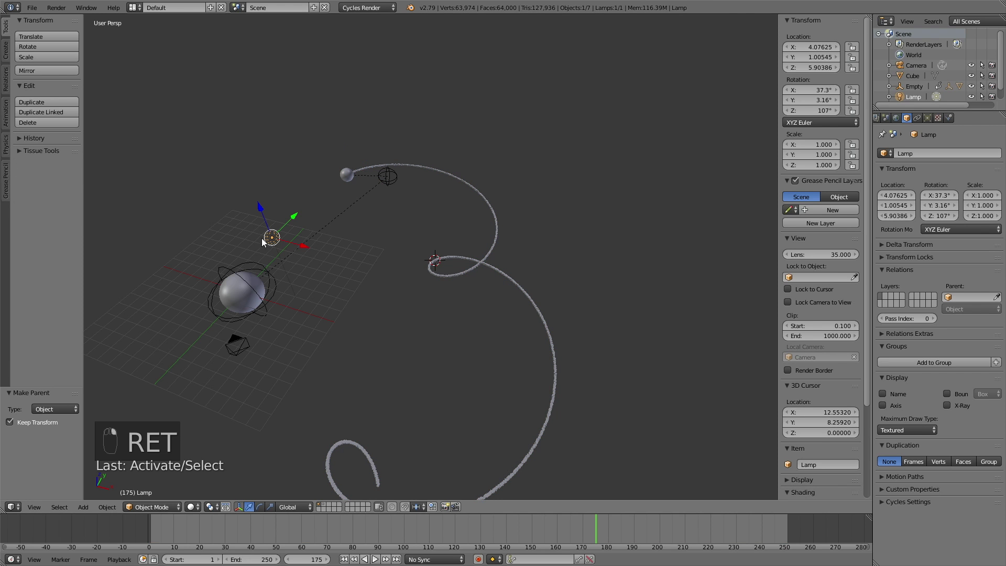
left_click(928, 117)
left_click(914, 210)
left_click(912, 223)
type("1")
key("Return")
left_click(940, 265)
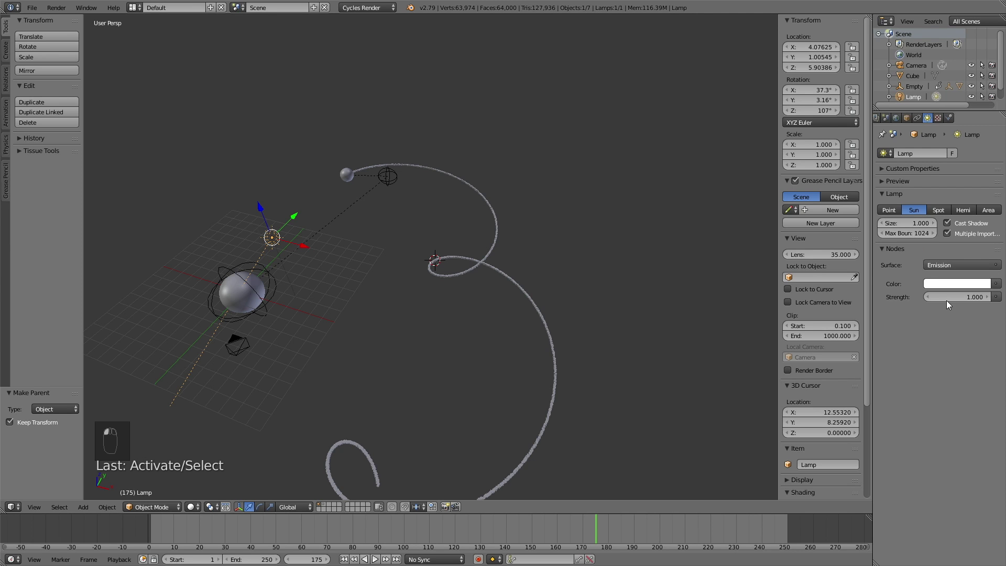
left_click(958, 297)
scroll(304, 237, "down", 4)
Raise the sun high above the scene and tilt it 45°.
middle_click_drag(305, 237, 467, 226)
key("g")
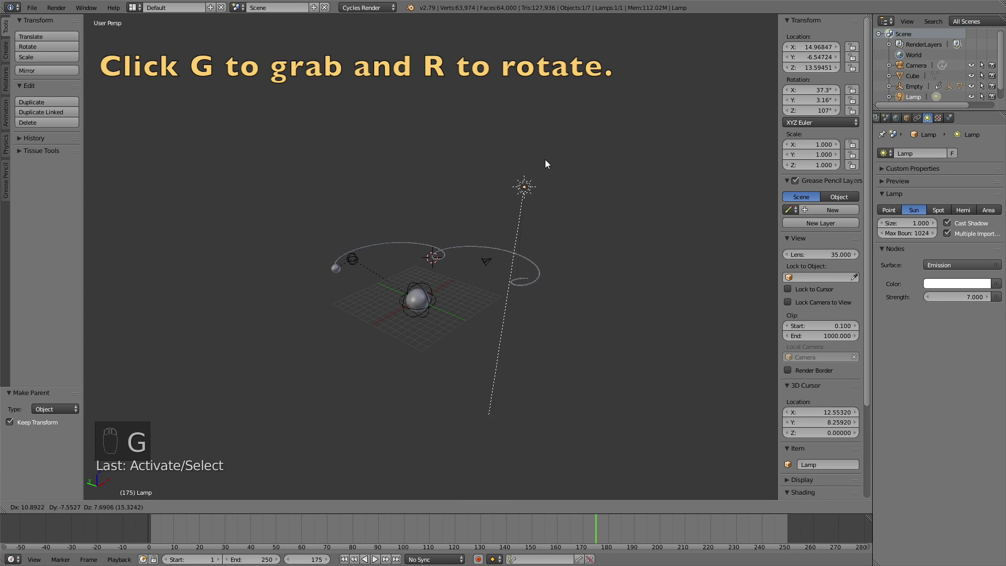
left_click(548, 160)
key("r")
left_click(590, 270)
scroll(472, 266, "up", 4)
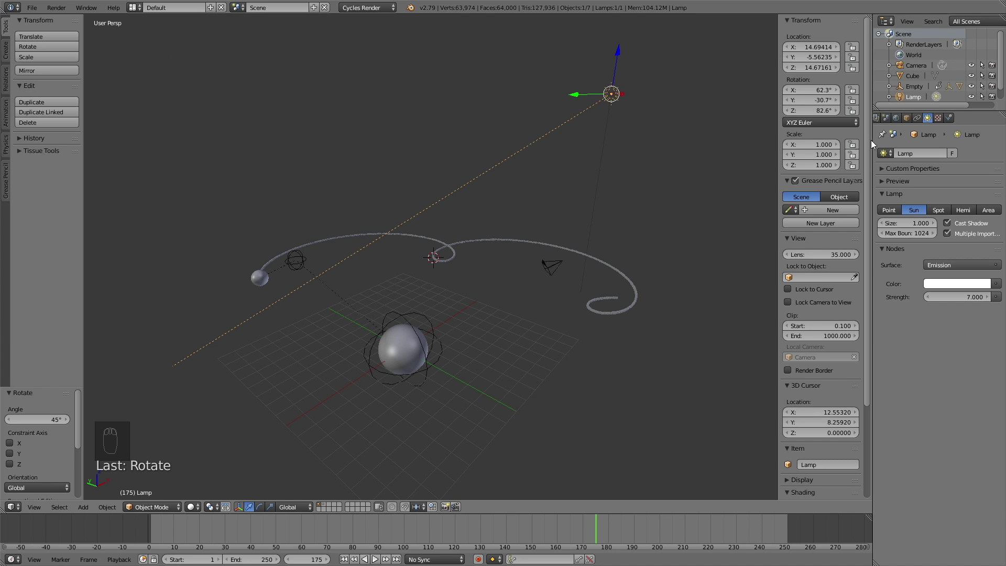
Set the world colour to near-white (0.787) and switch to rendered preview.
left_click(897, 119)
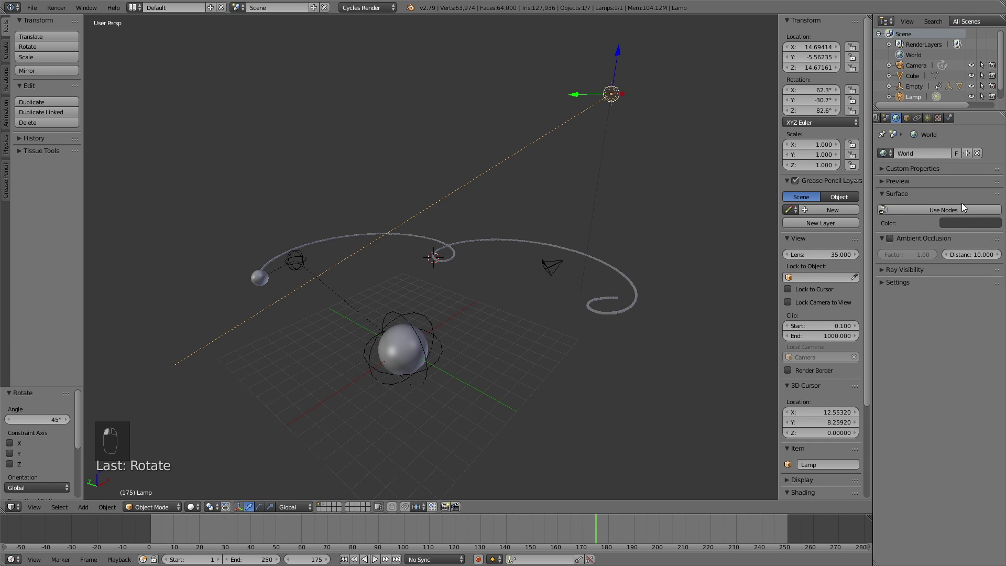
left_click(962, 223)
left_click(993, 91)
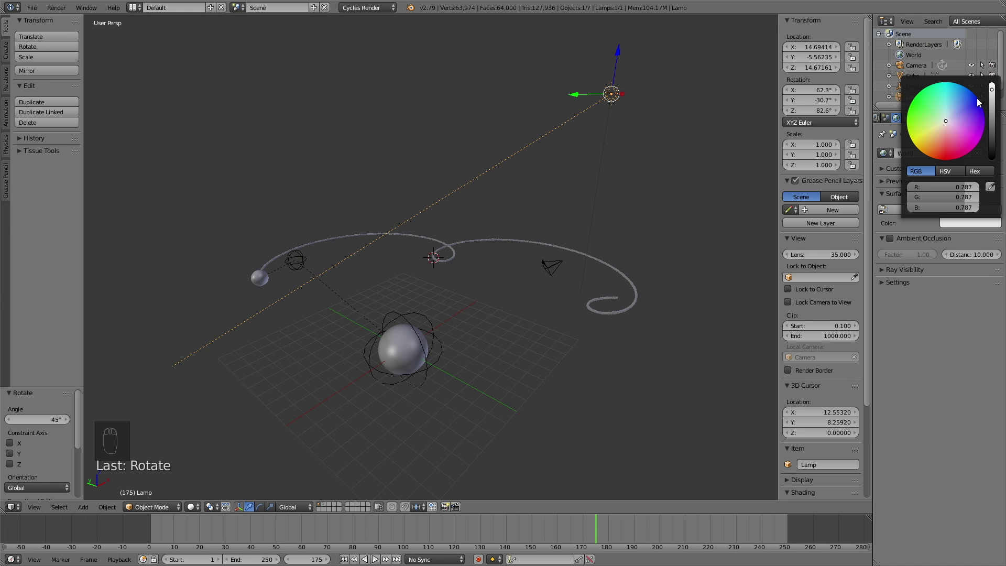
key("shift+z")
key("shift+z")
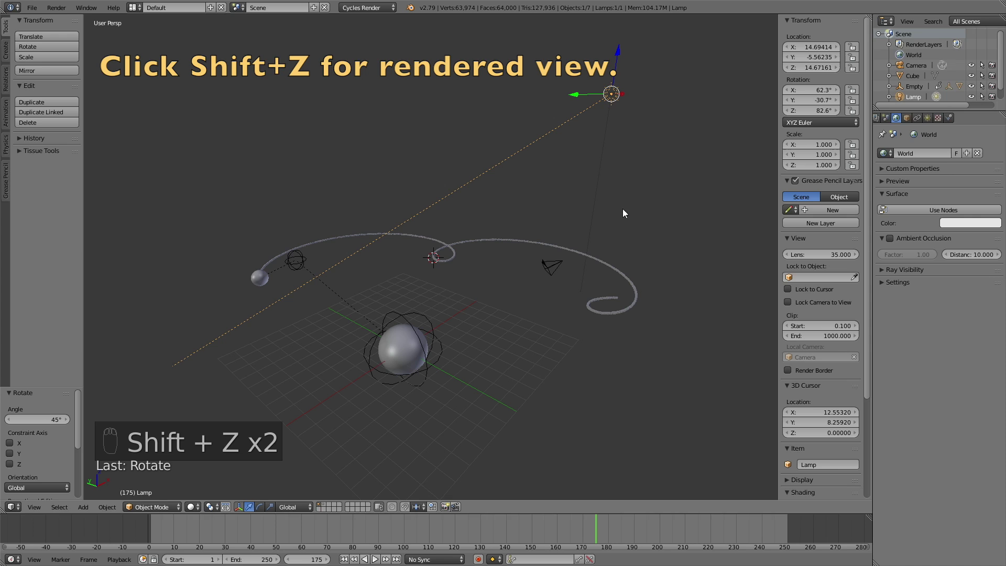
Set the render device to GPU Compute.
left_click(904, 118)
left_click(956, 205)
left_click(942, 182)
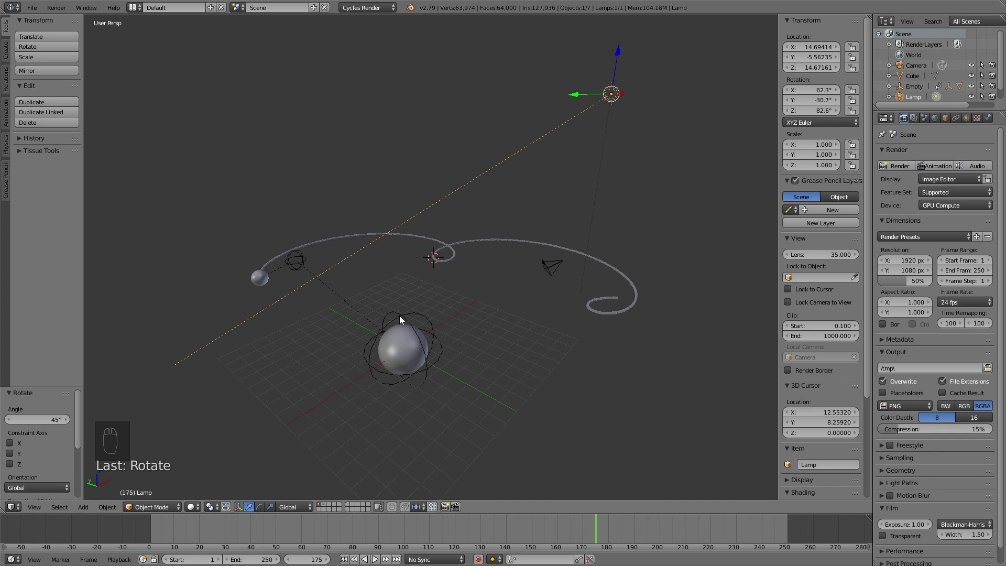
middle_click_drag(392, 348, 408, 348)
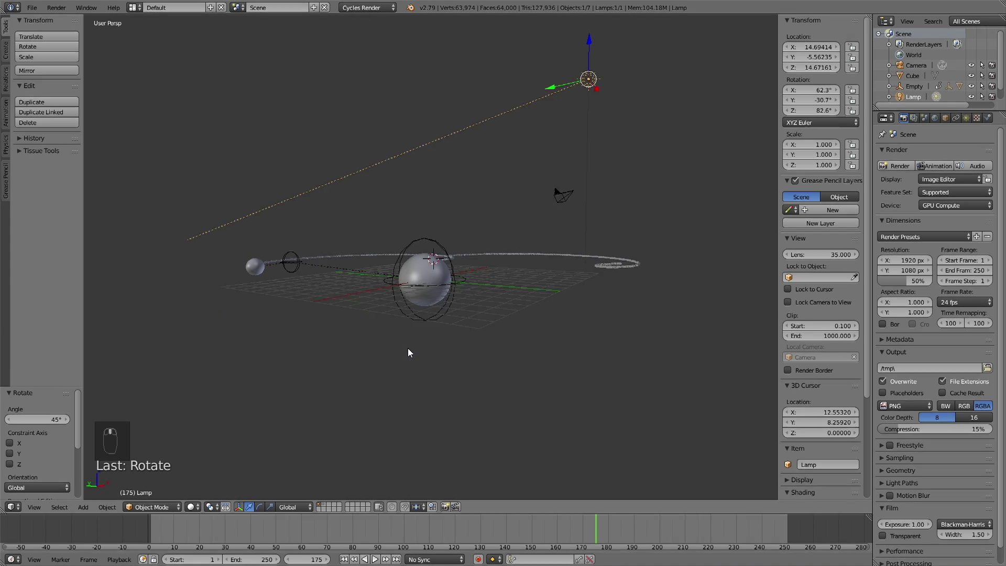
Add a plane, lower it to Z -4.462, scale it to 141.657, and create Material.001.
key("shift+a")
left_click(443, 348)
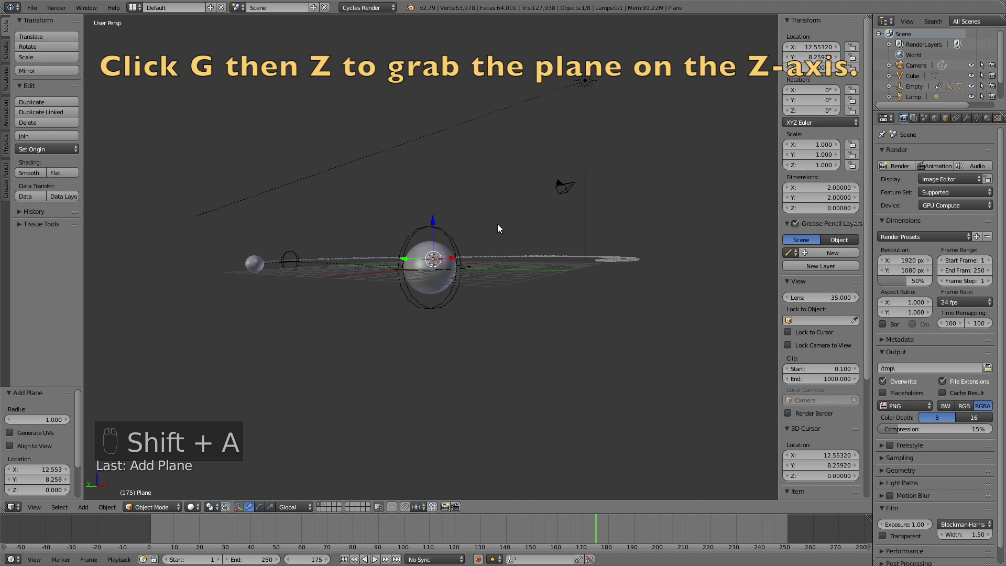
key("g")
key("z")
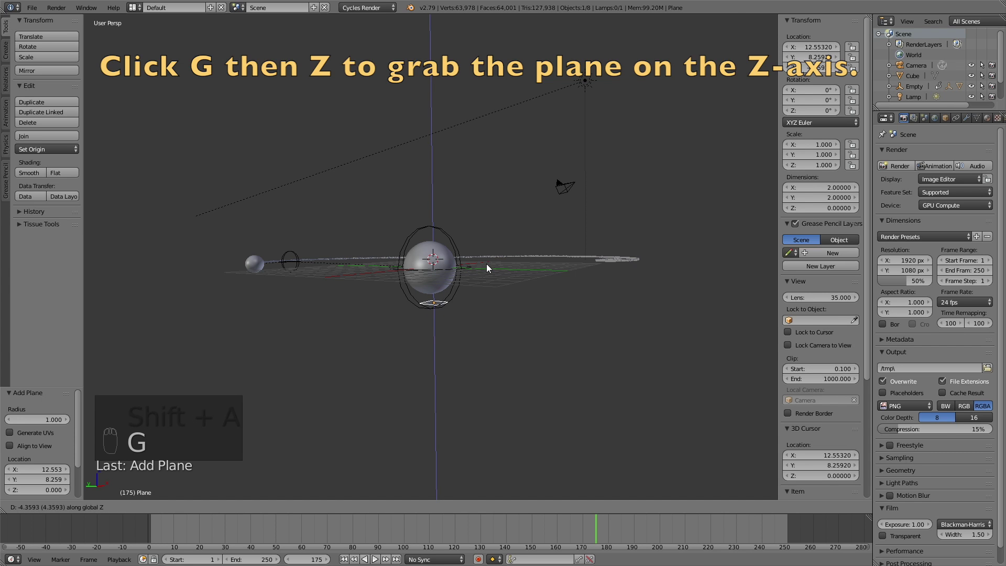
left_click(485, 265)
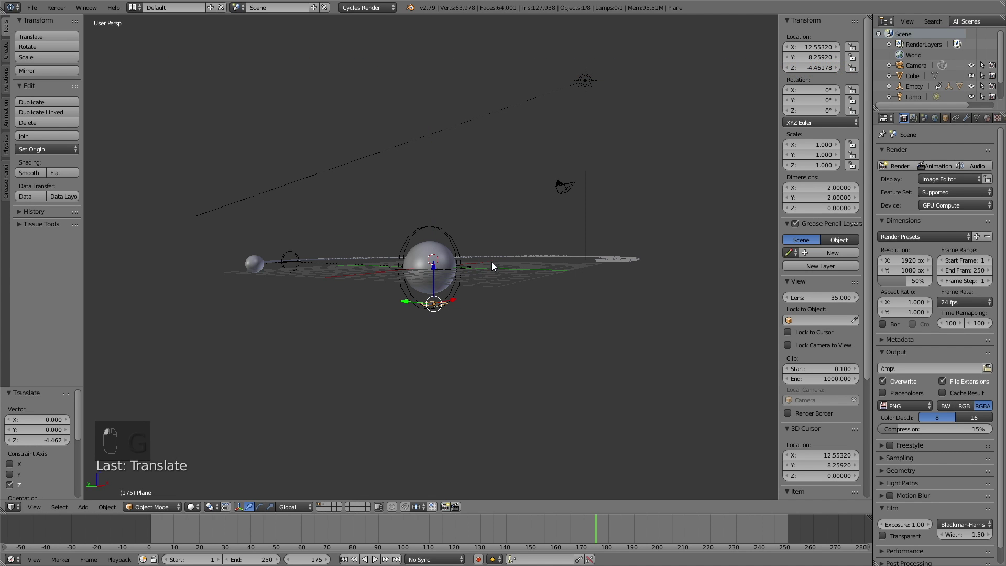
key("s")
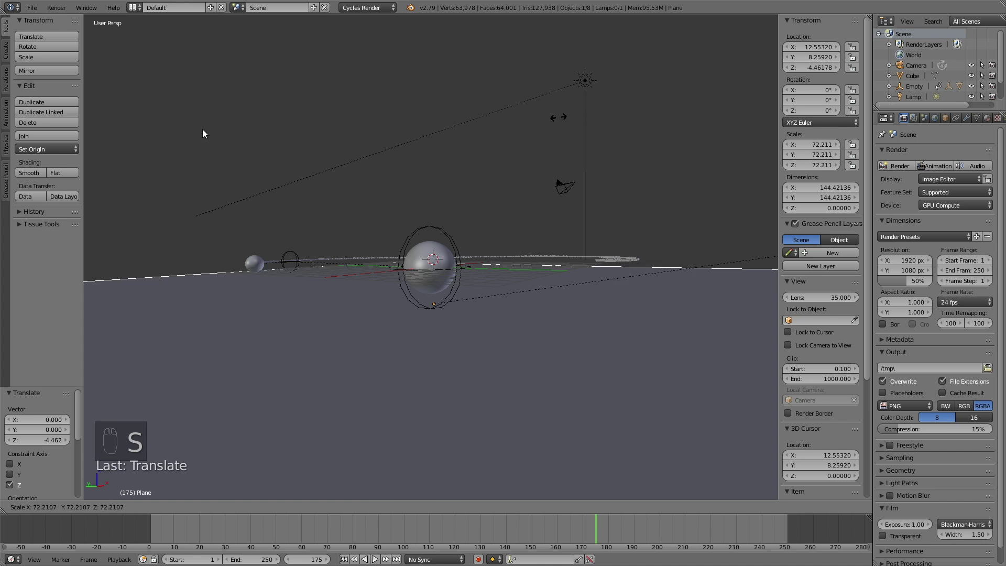
left_click(302, 37)
middle_click_drag(482, 122, 476, 157)
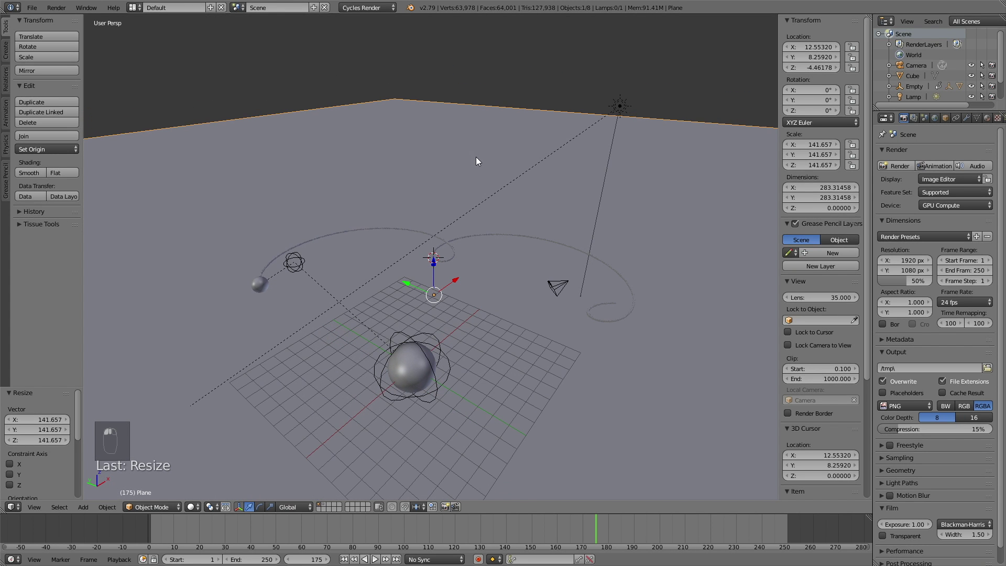
left_click(987, 118)
left_click(936, 186)
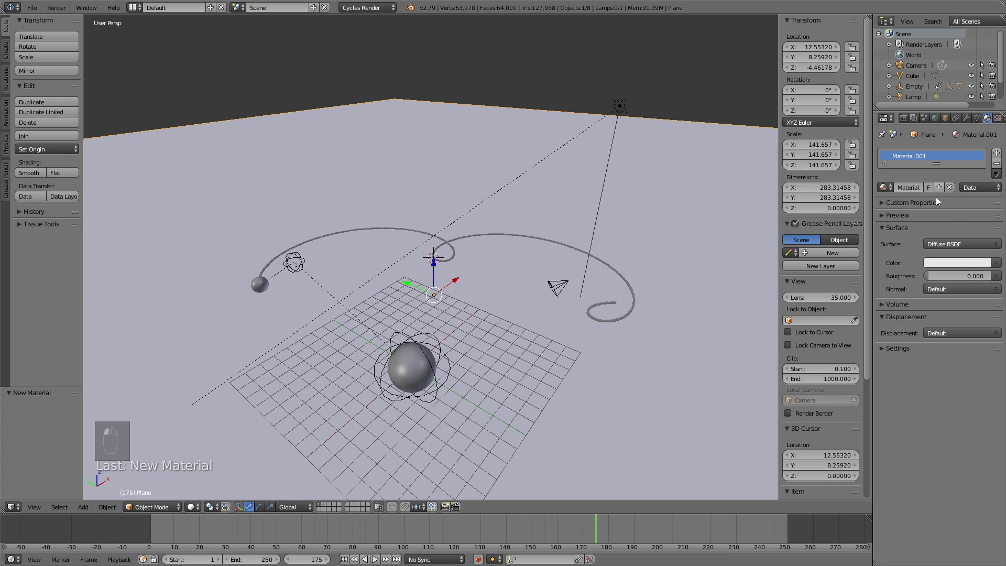
Make the floor material a white Glossy BSDF with roughness about 0.2.
left_click(959, 245)
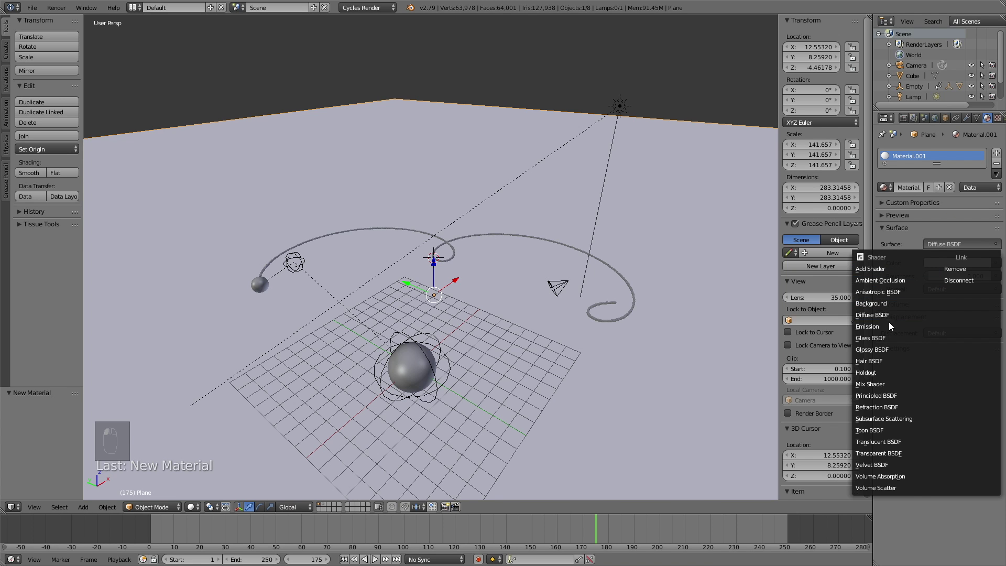
left_click(891, 349)
left_click_drag(930, 289, 944, 289)
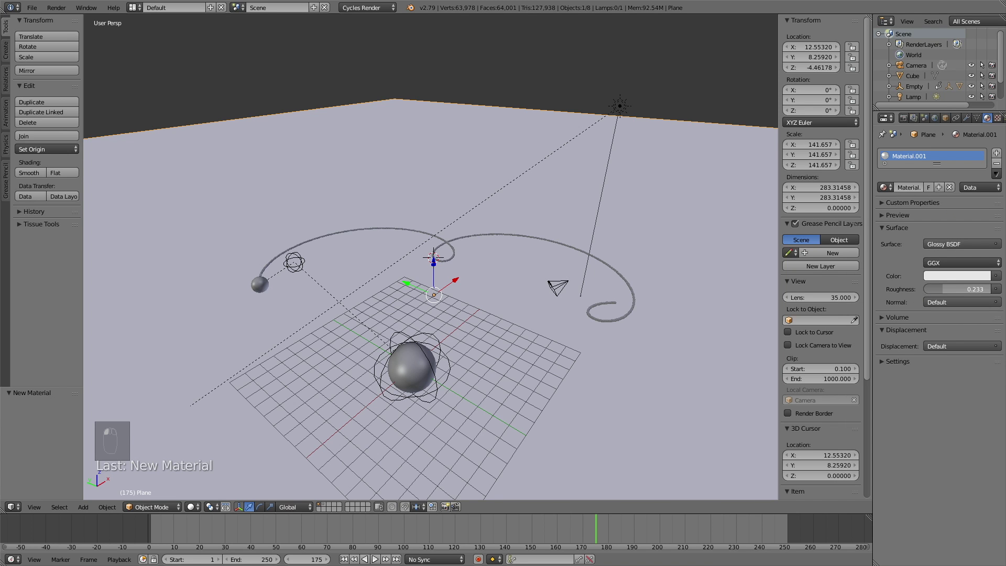
left_click(947, 276)
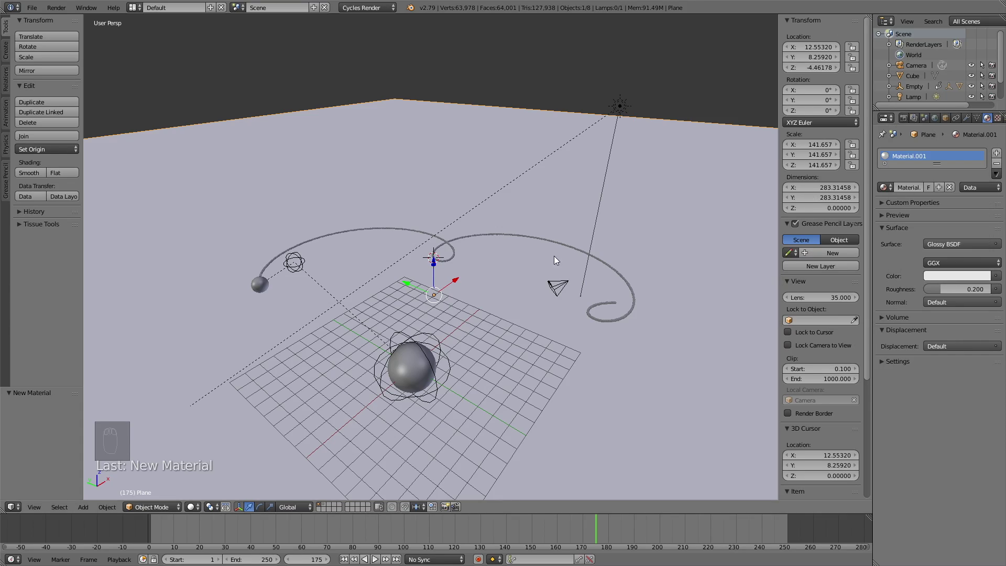
key("shift+z")
middle_click_drag(499, 297, 486, 270)
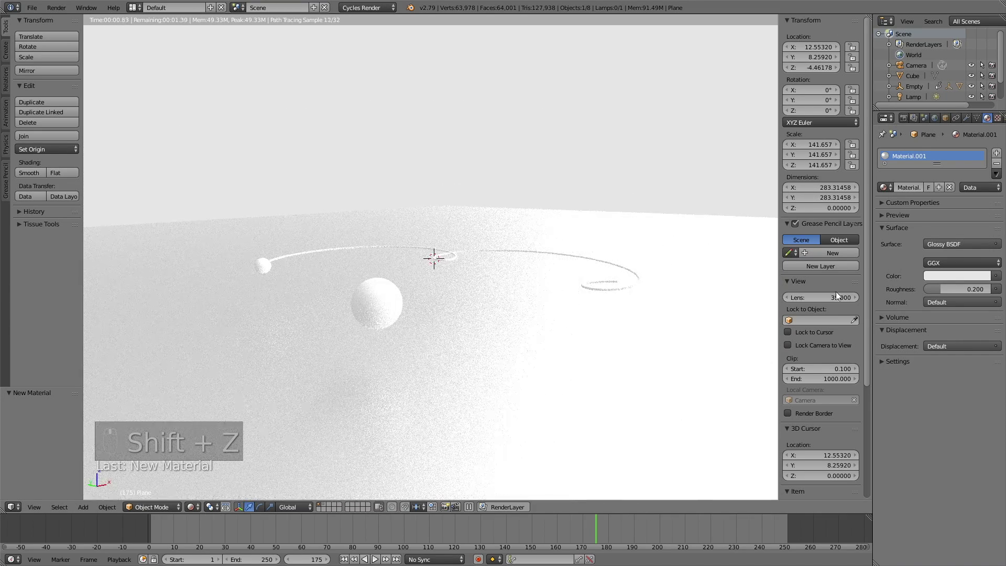
left_click(957, 275)
left_click(984, 138)
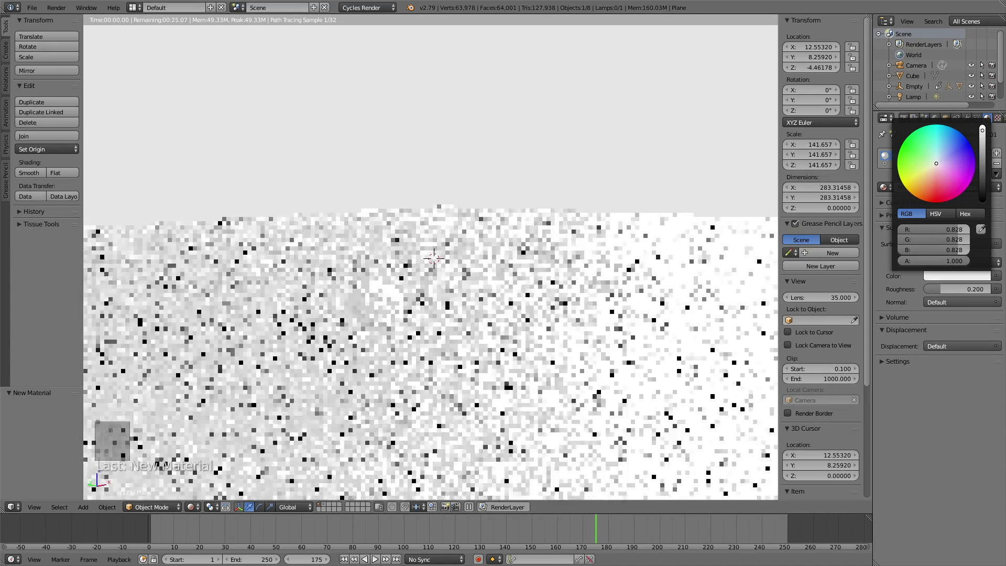
Give the large sphere new Material.002: orange-red Glossy BSDF at roughness 0.3.
right_click(385, 300)
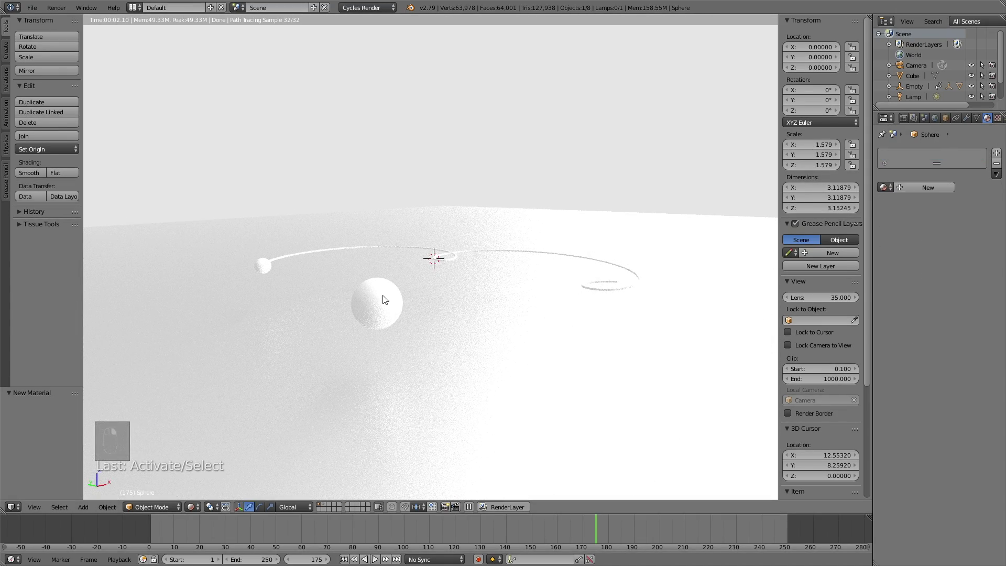
left_click(915, 187)
left_click(938, 244)
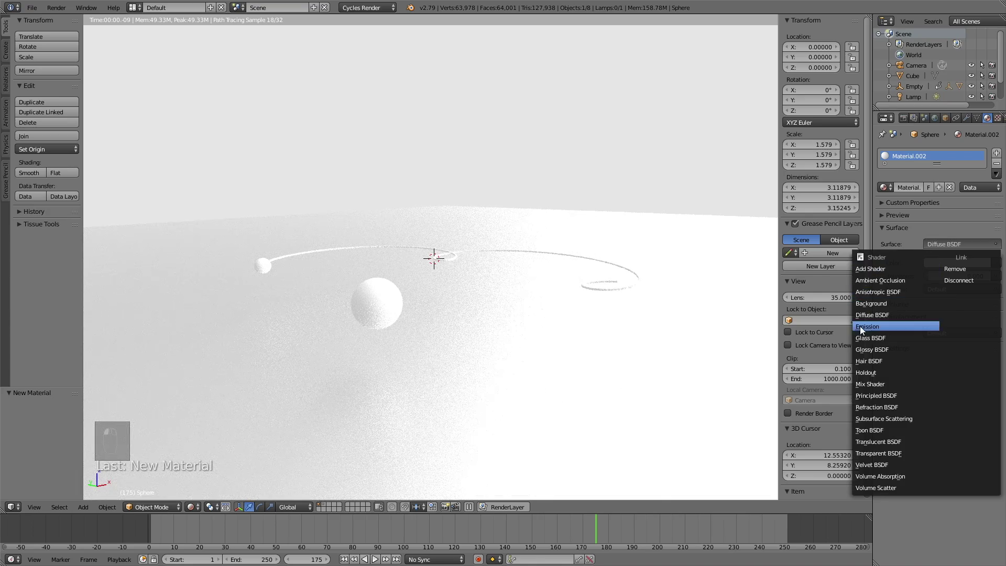
left_click(873, 349)
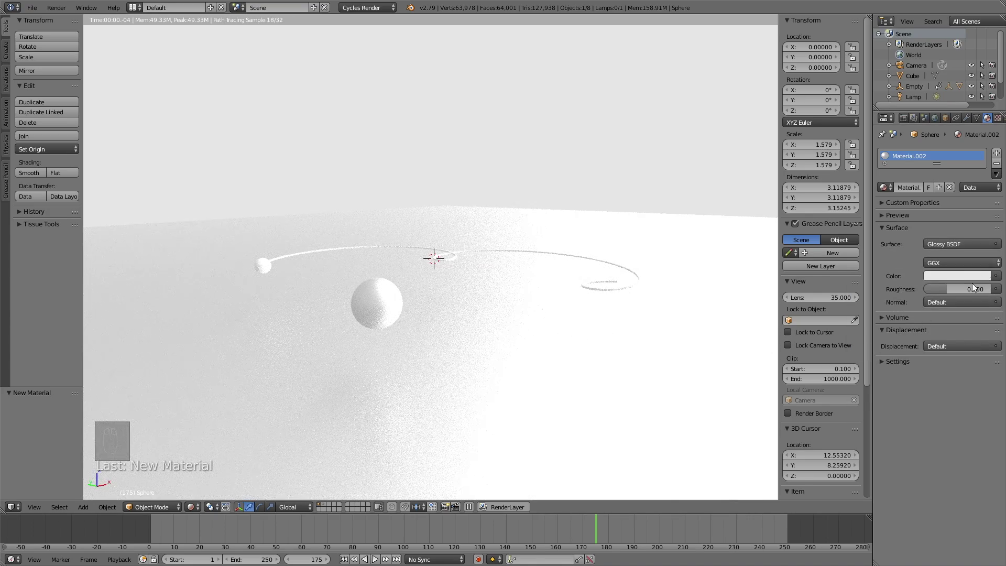
left_click(964, 276)
left_click(931, 182)
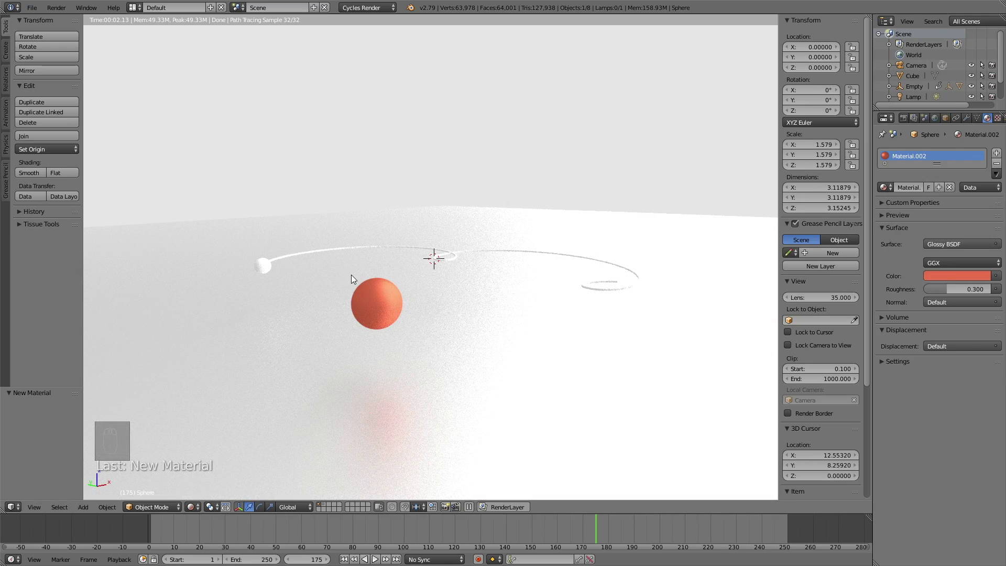
key("shift+z")
Give Sphere.002 new Material.003: a blue Glossy BSDF at roughness 0.5.
right_click(260, 265)
key("shift+z")
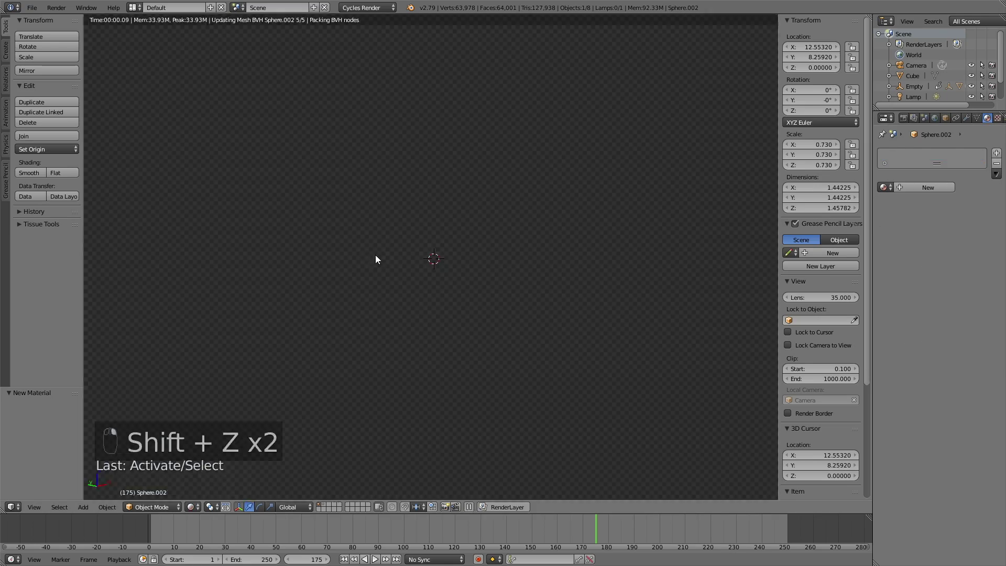
left_click(928, 188)
left_click(953, 246)
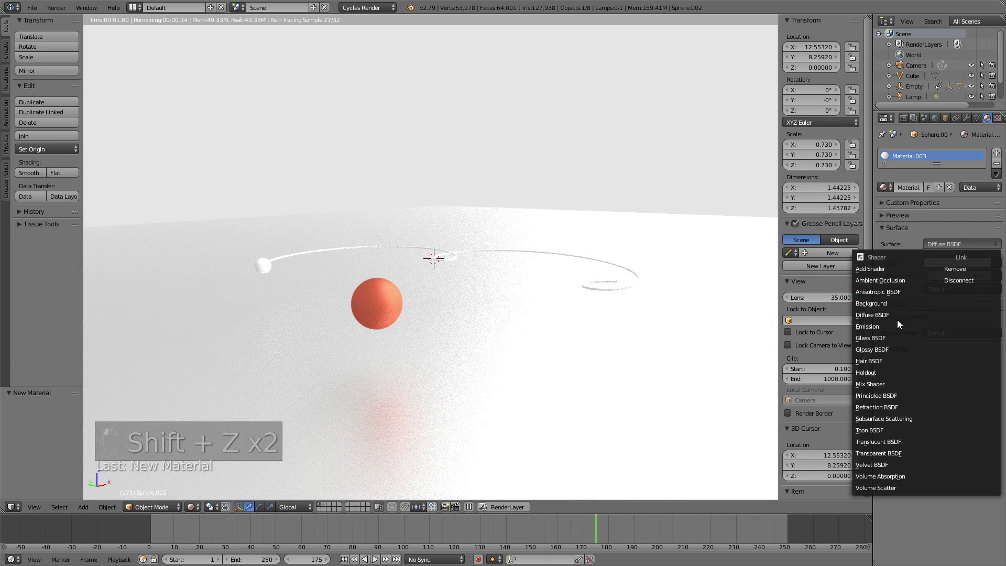
left_click(902, 348)
key("Return")
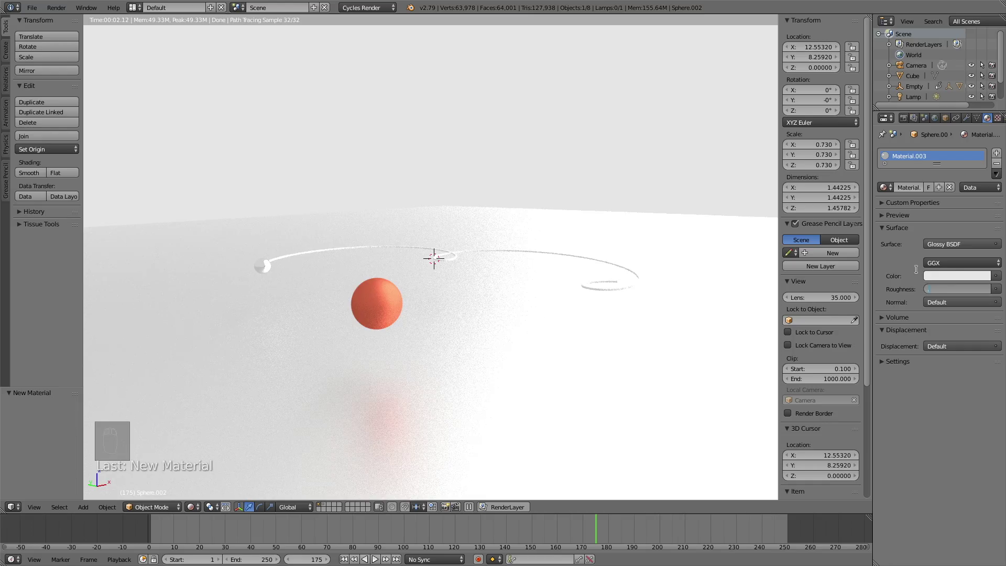
left_click(949, 274)
left_click(955, 141)
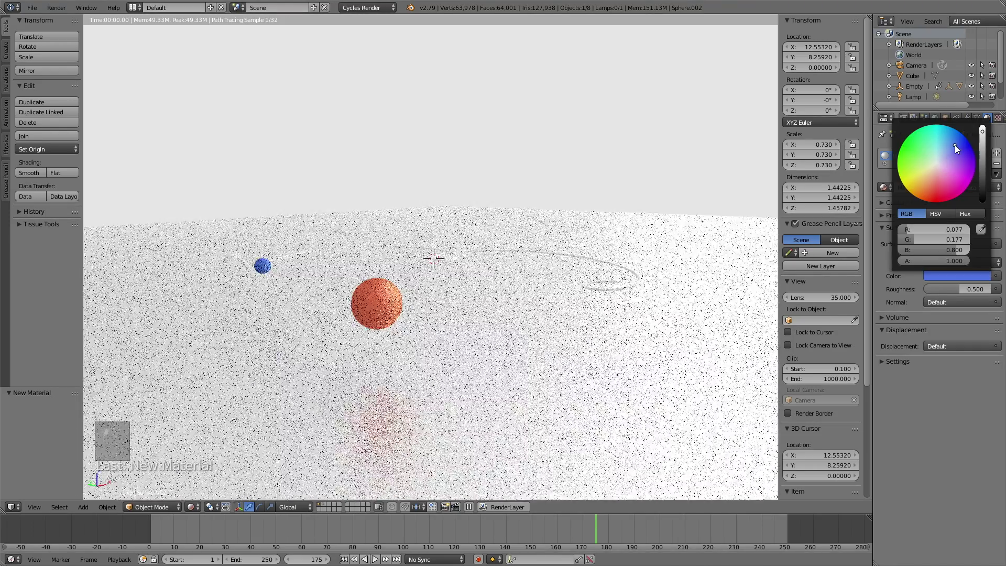
middle_click_drag(331, 259, 407, 246)
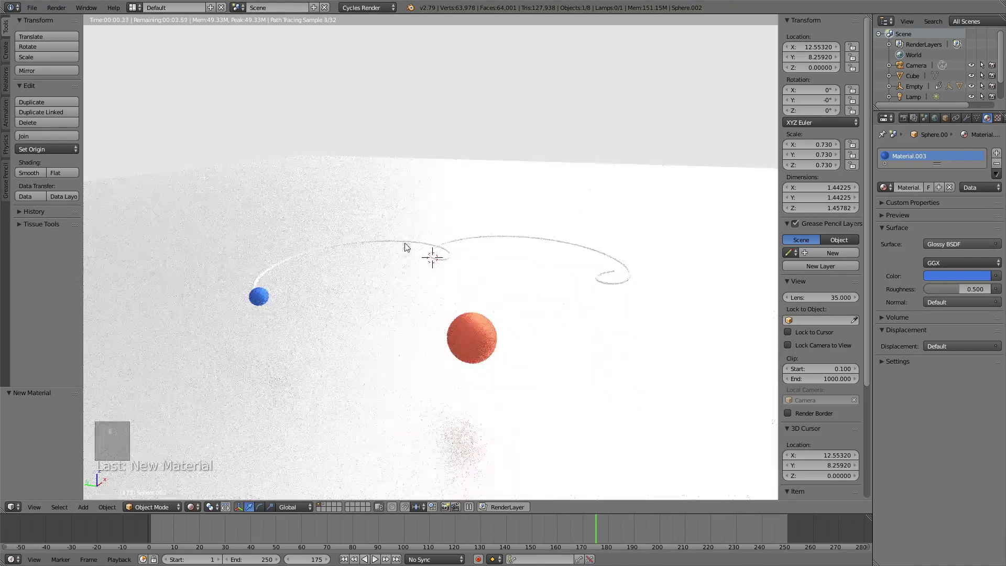
Give the Cube a new material, Material.004, with its colour darkened to near-black (0.013).
left_click(913, 76)
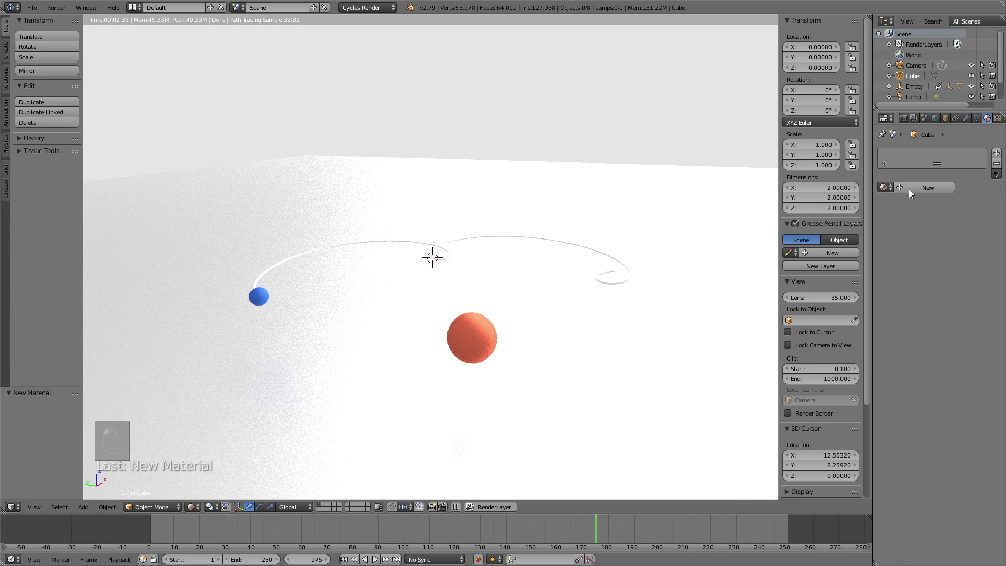
left_click(920, 186)
left_click(952, 262)
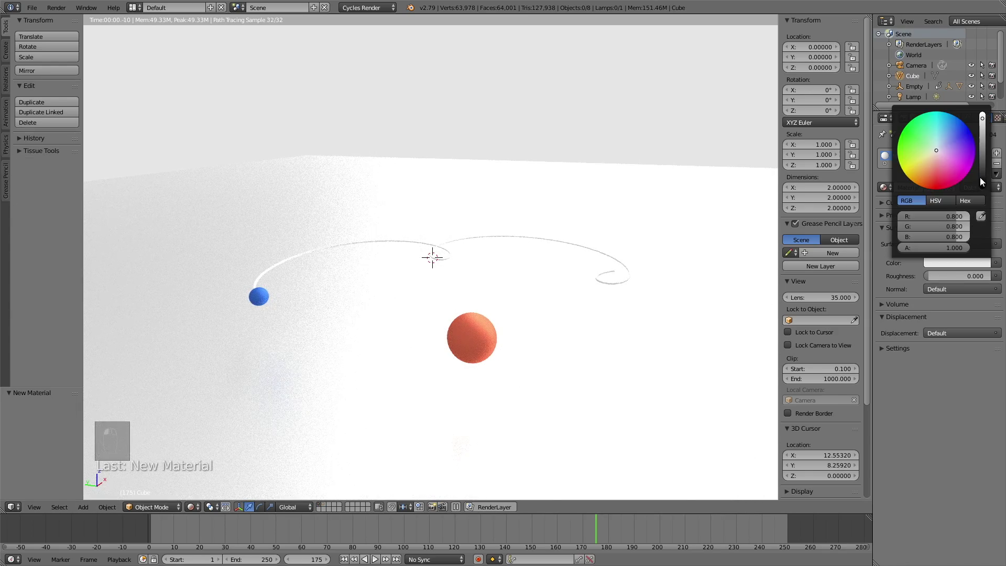
left_click(981, 177)
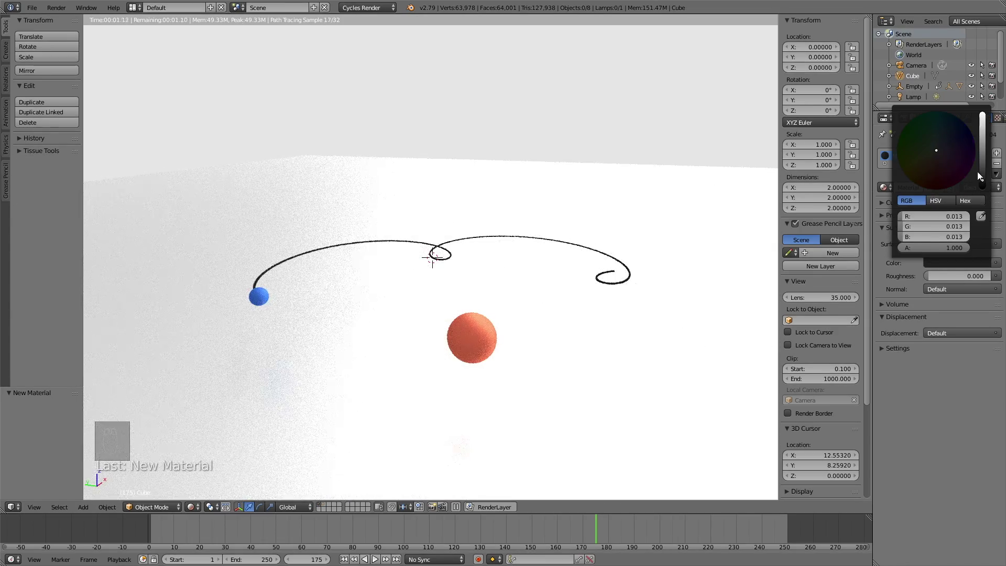
middle_click_drag(472, 169, 521, 224)
middle_click_drag(470, 355, 452, 315)
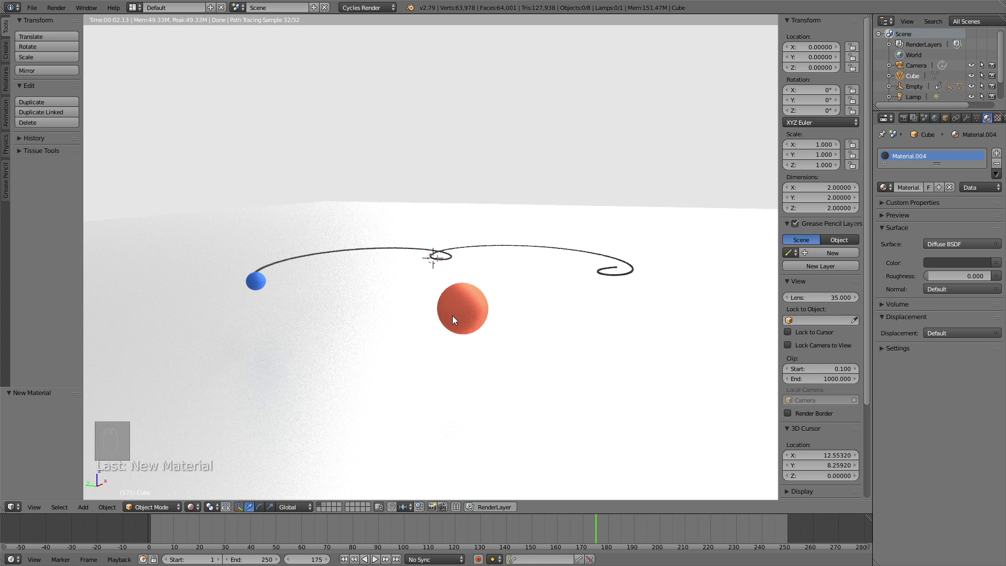
Look through the camera and fly it back until the whole orbit trail is framed.
key("shift+z")
key("KP_0")
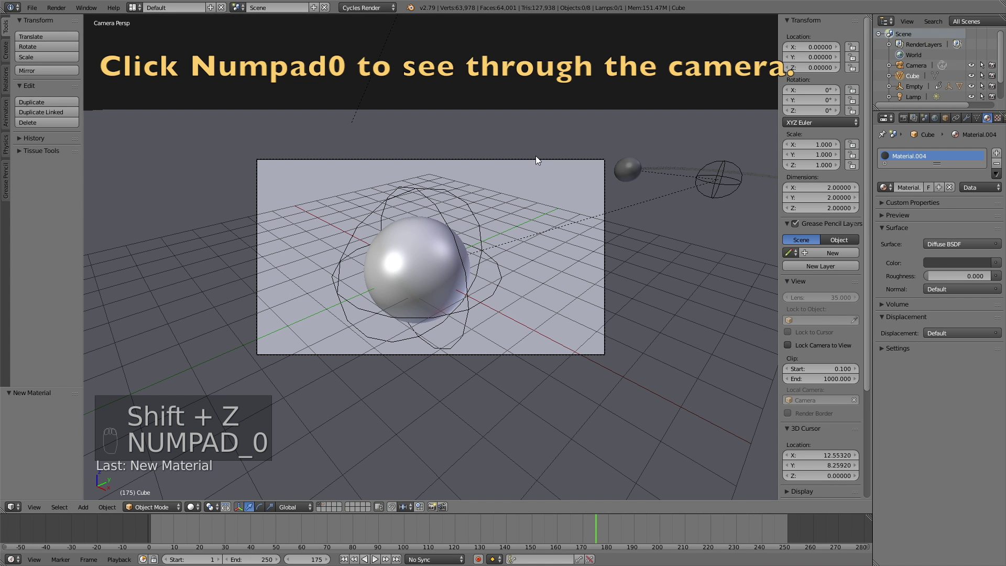
right_click(536, 157)
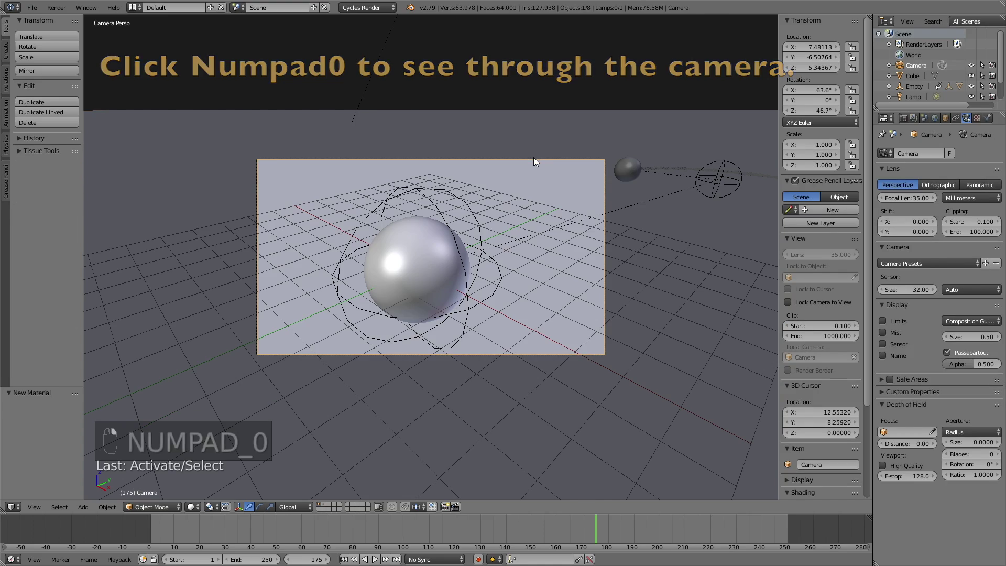
key("shift+f")
key("s")
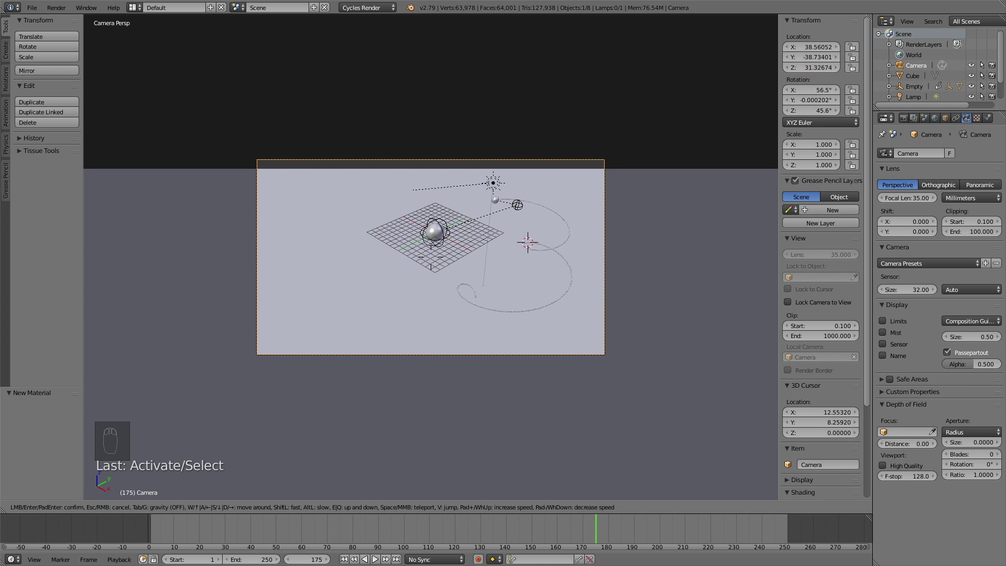
key("w")
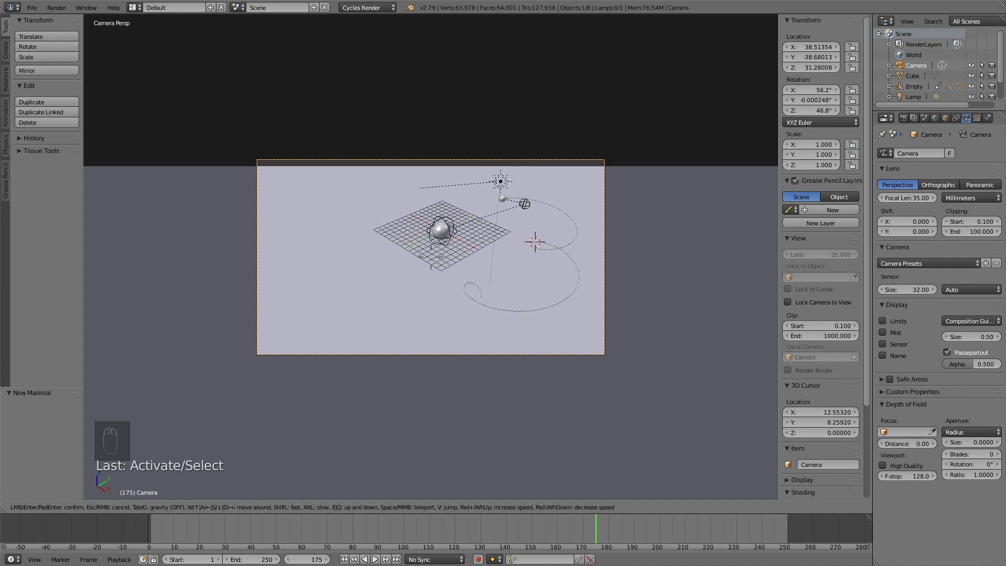
left_click(432, 262)
Set the camera's Clipping End to 1000 and preview the view in rendered shading.
left_click(967, 232)
type("1000")
key("Return")
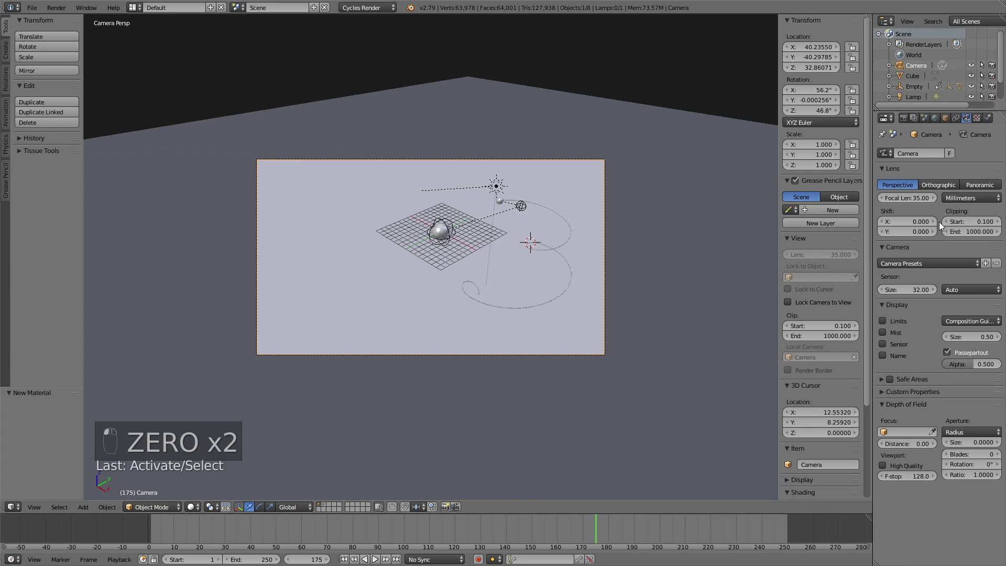
scroll(538, 234, "up", 3)
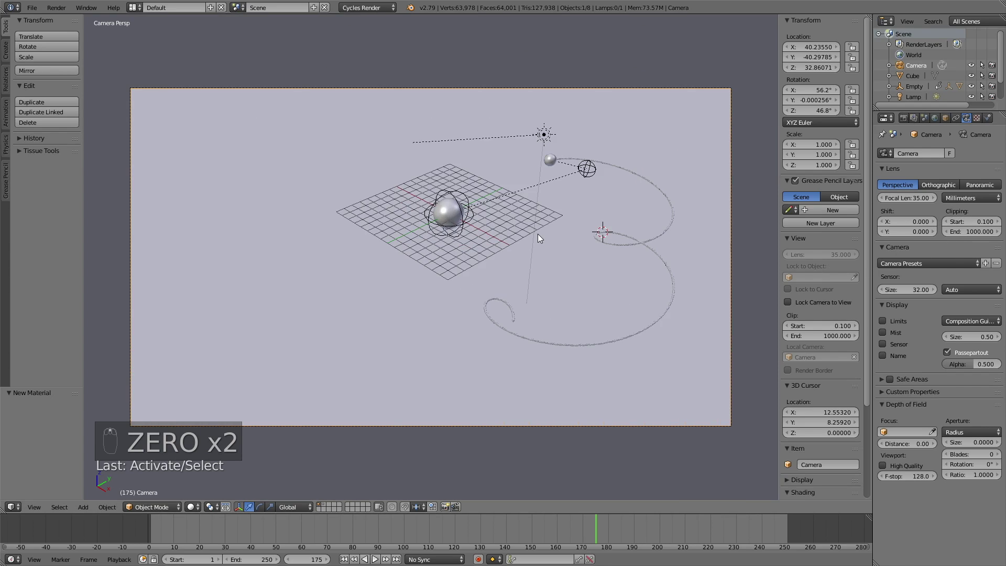
key("shift+z")
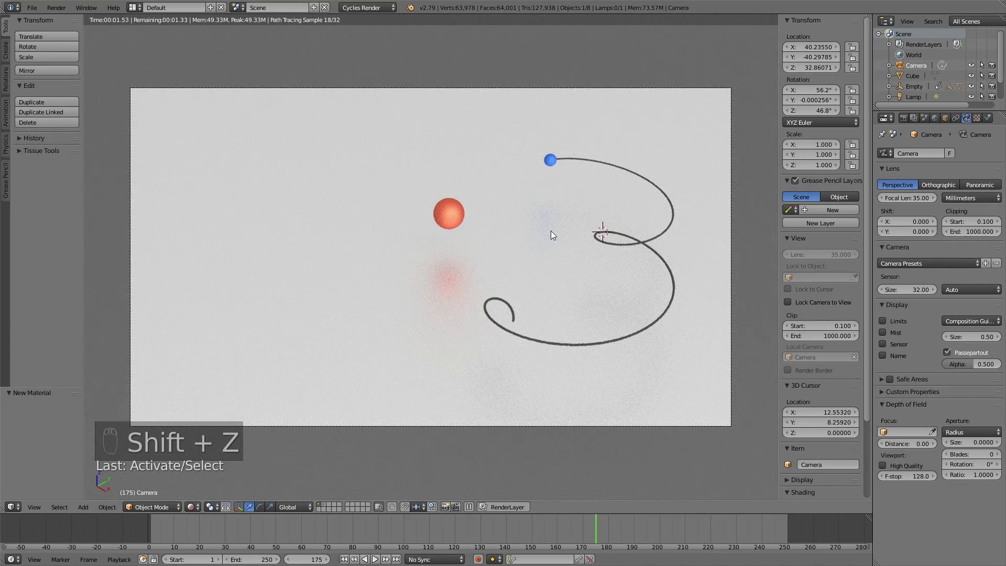
Scale the red sphere up to 2.485 and scrub the timeline to frame 212.
right_click(447, 214)
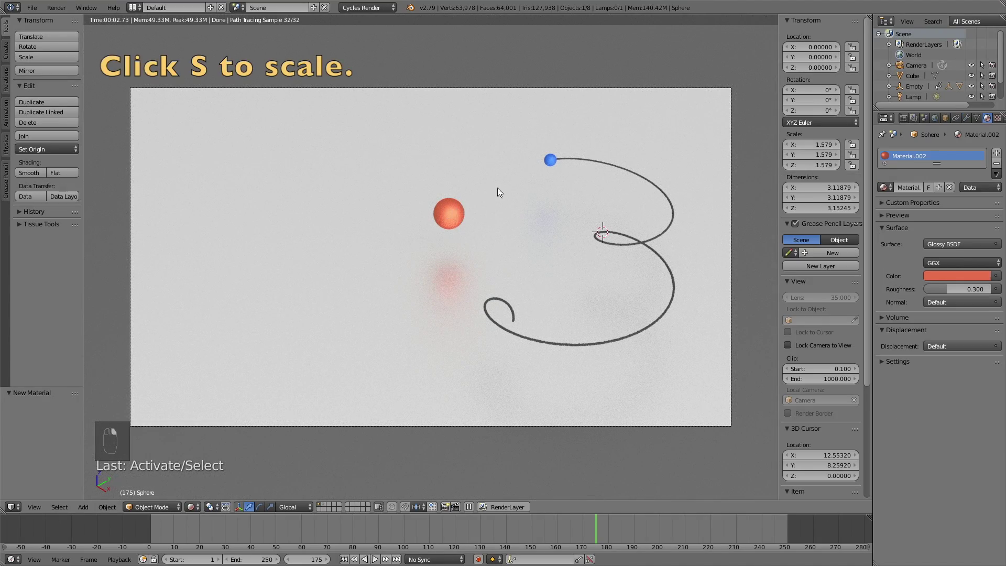
key("s")
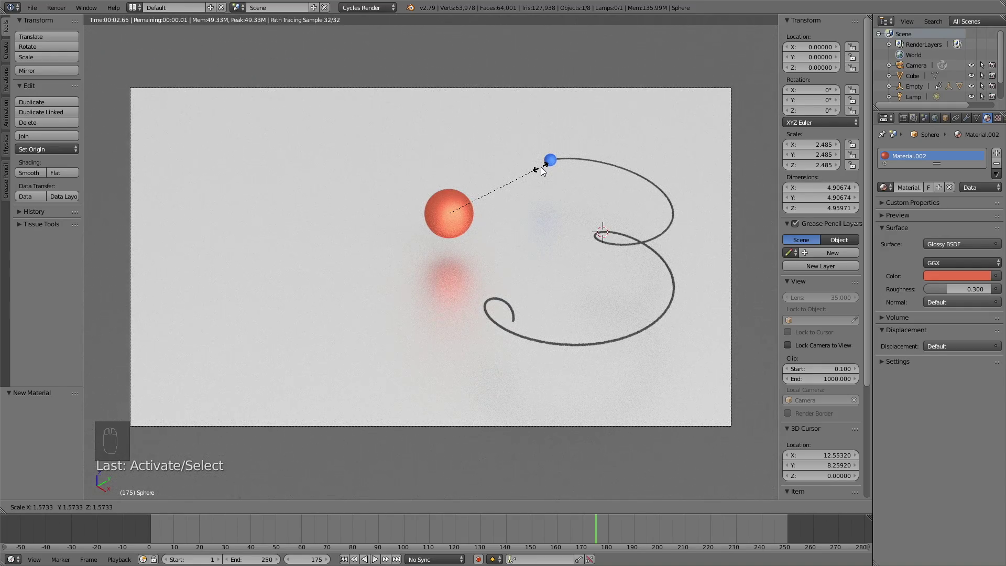
left_click(542, 170)
left_click_drag(607, 521, 690, 532)
scroll(969, 115, "down", 4)
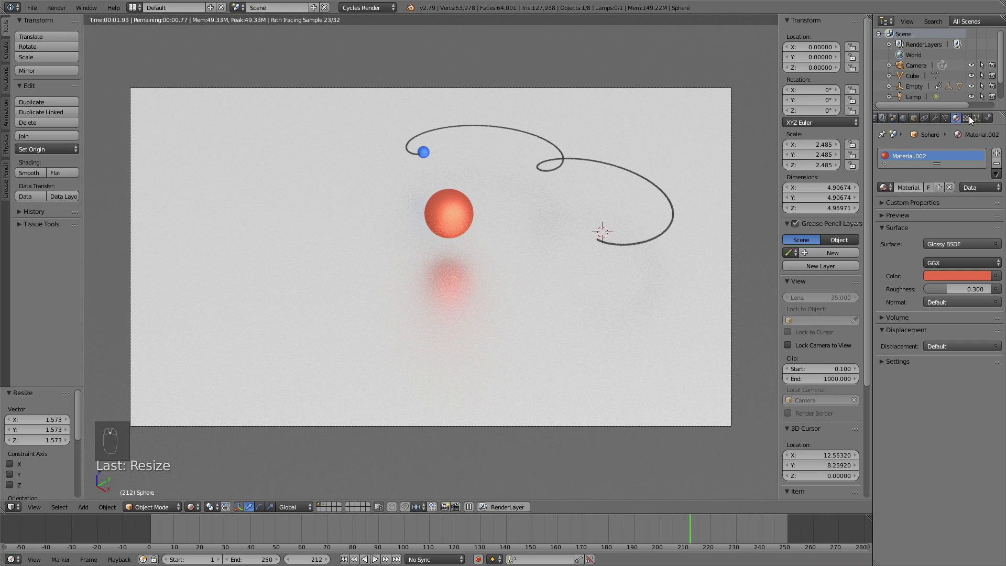
right_click(533, 135)
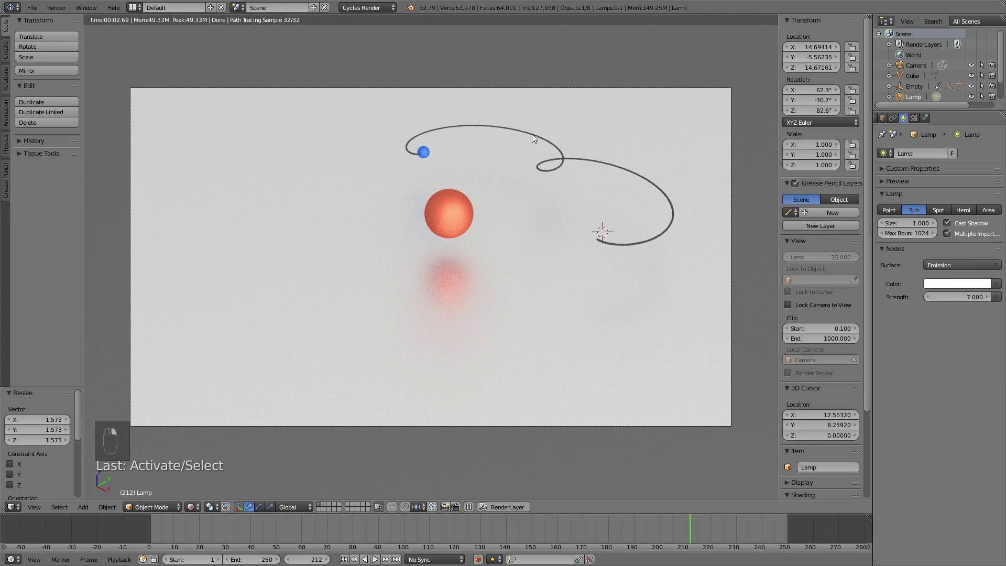
Set the trail particles' Lifetime to 80 in the particle settings.
key("shift+z")
left_click(970, 118)
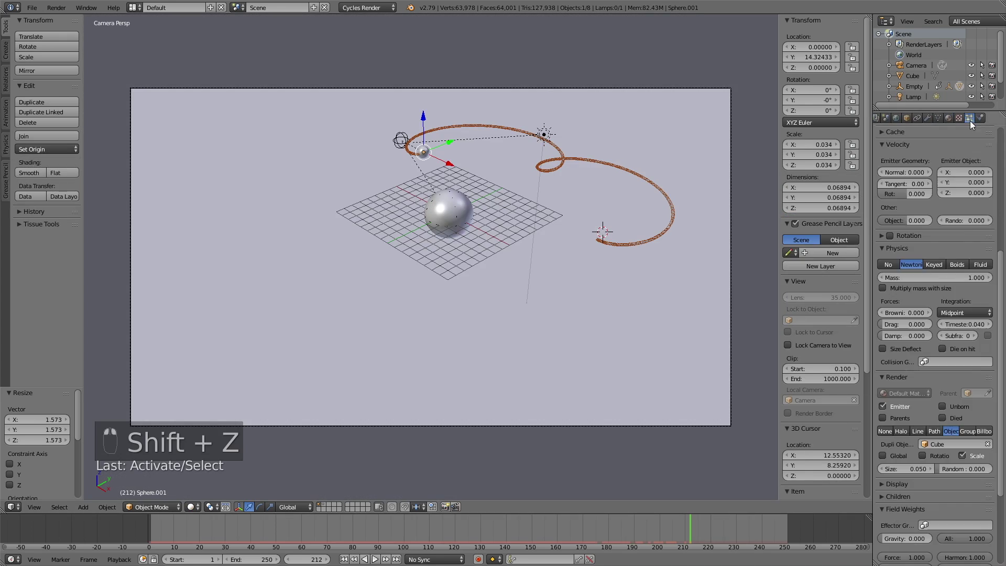
scroll(956, 196, "down", 3)
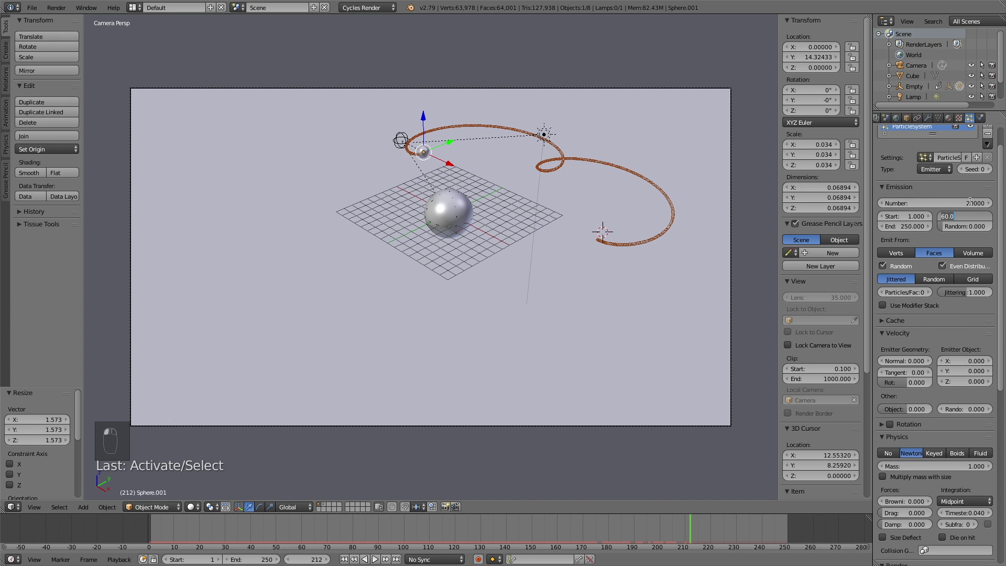
type("0")
key("Return")
left_click(344, 560)
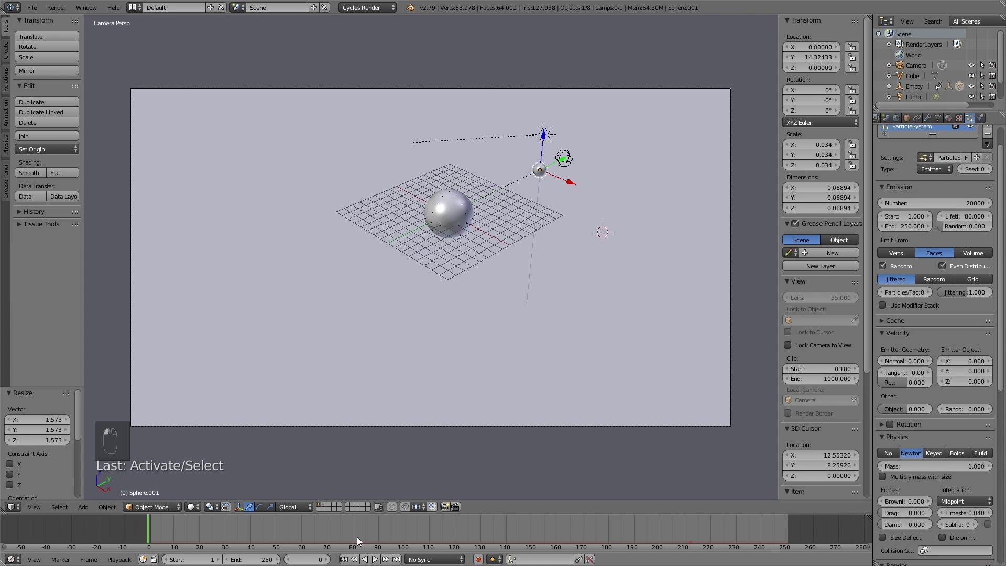
Play the orbit animation to preview the trail, pausing at frame 199.
left_click(375, 560)
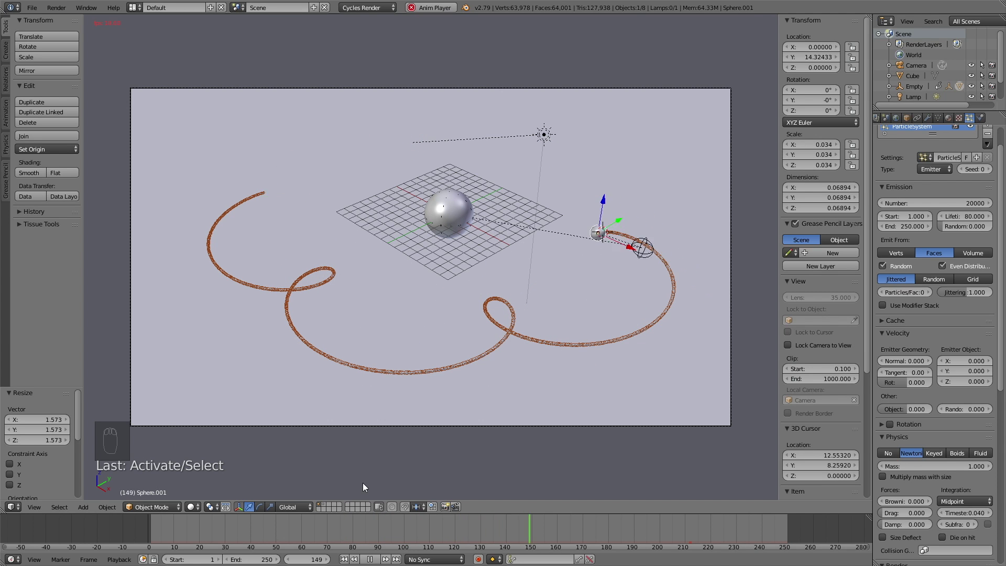
left_click(371, 559)
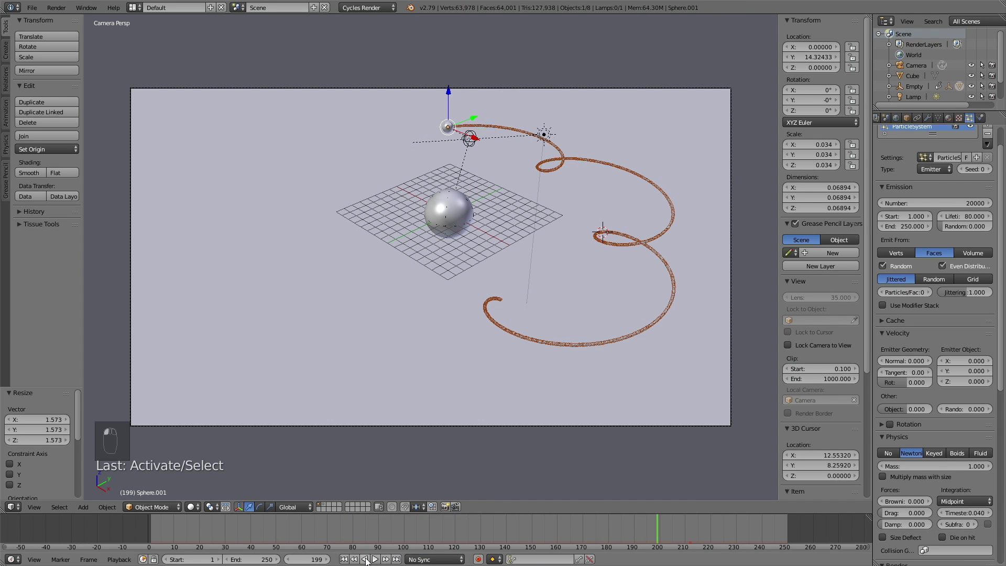
left_click(893, 117)
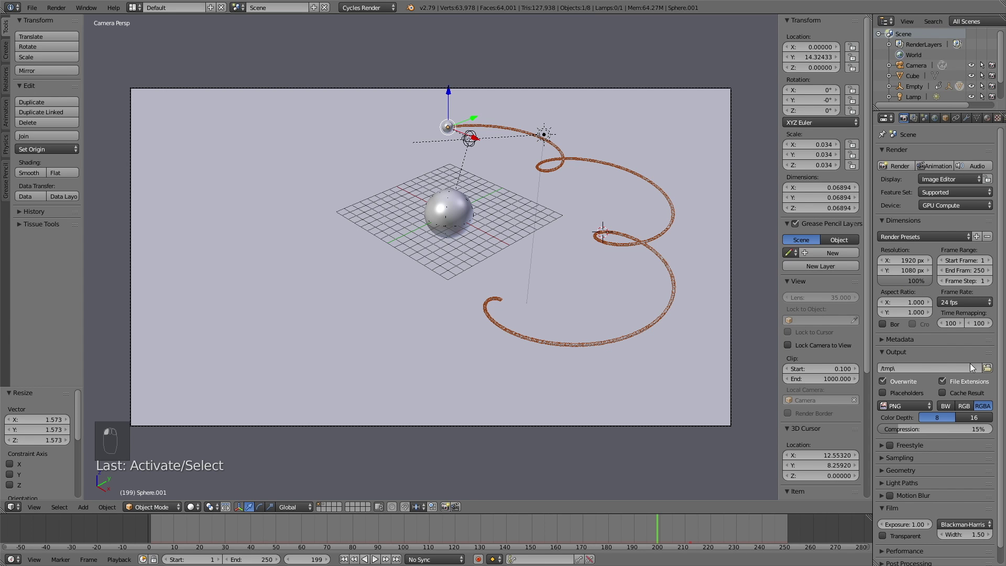
Create and open a new OrbitNew folder in E:\tmp for the rendered frames.
left_click(988, 368)
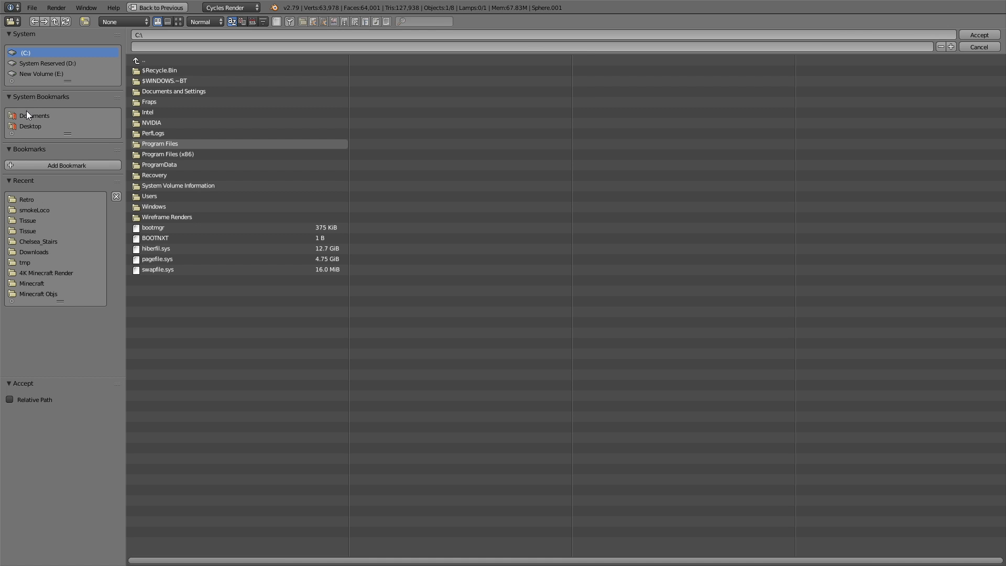
left_click(33, 74)
left_click(180, 196)
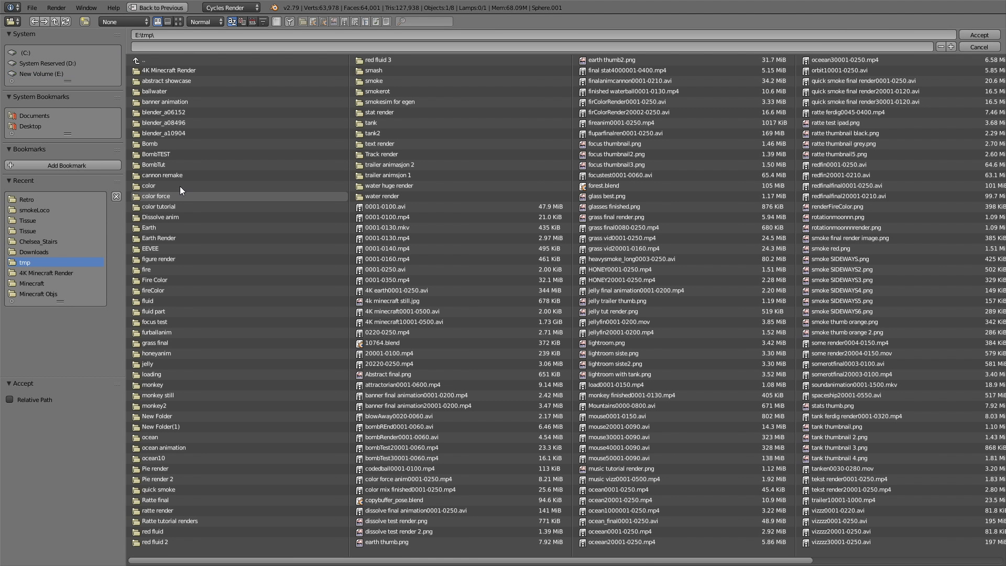
left_click(83, 21)
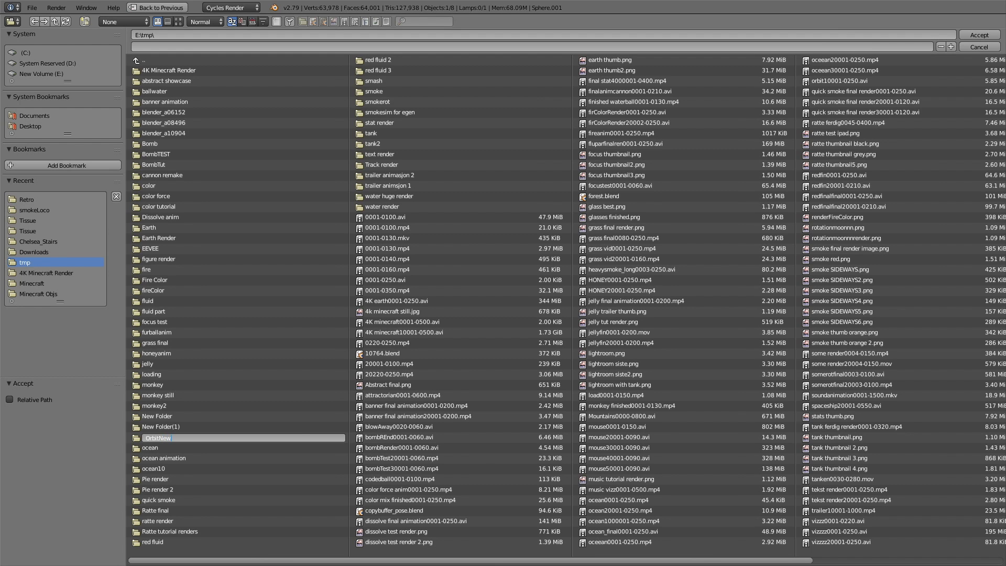
key("Return")
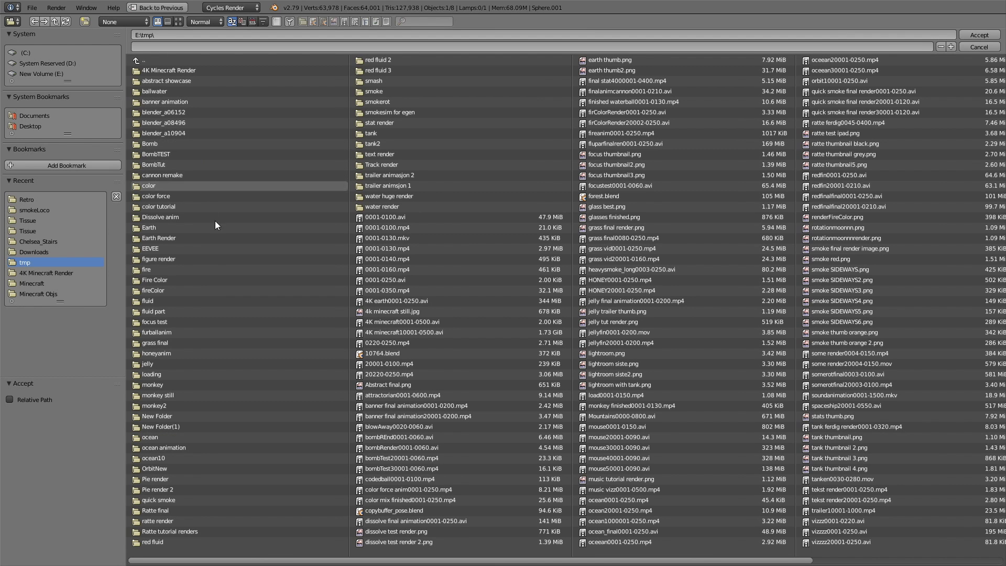
left_click(174, 470)
Name the output files 'tut' and accept the output path.
left_click(164, 46)
type("tut")
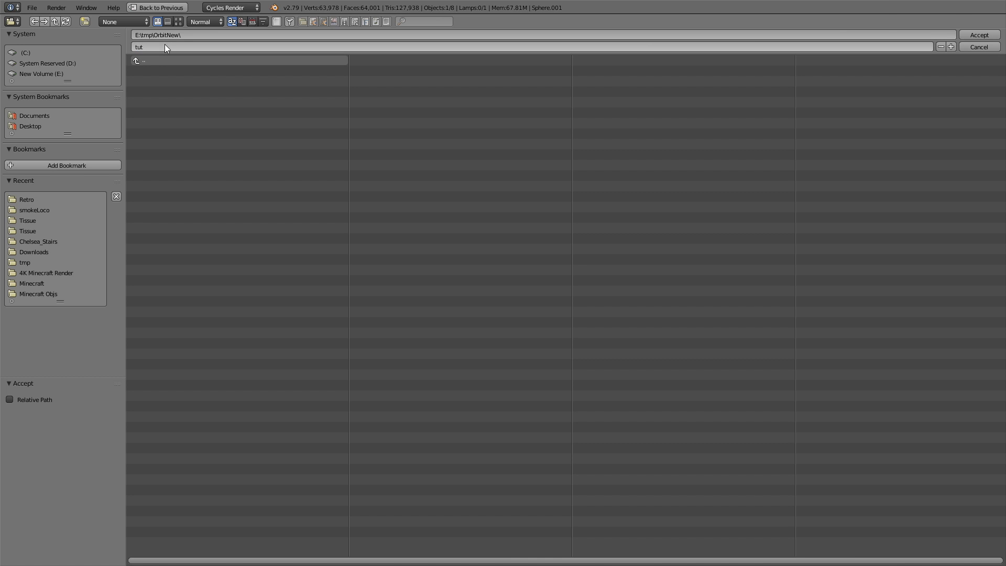
key("Return")
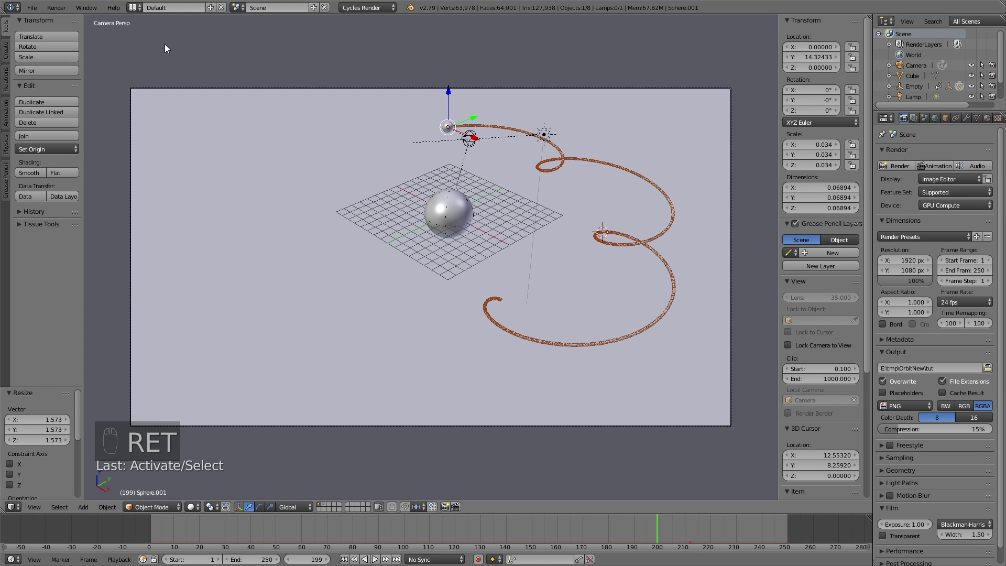
Set the Sampling render samples to 300.
left_click(930, 457)
scroll(937, 453, "down", 3)
left_click(961, 447)
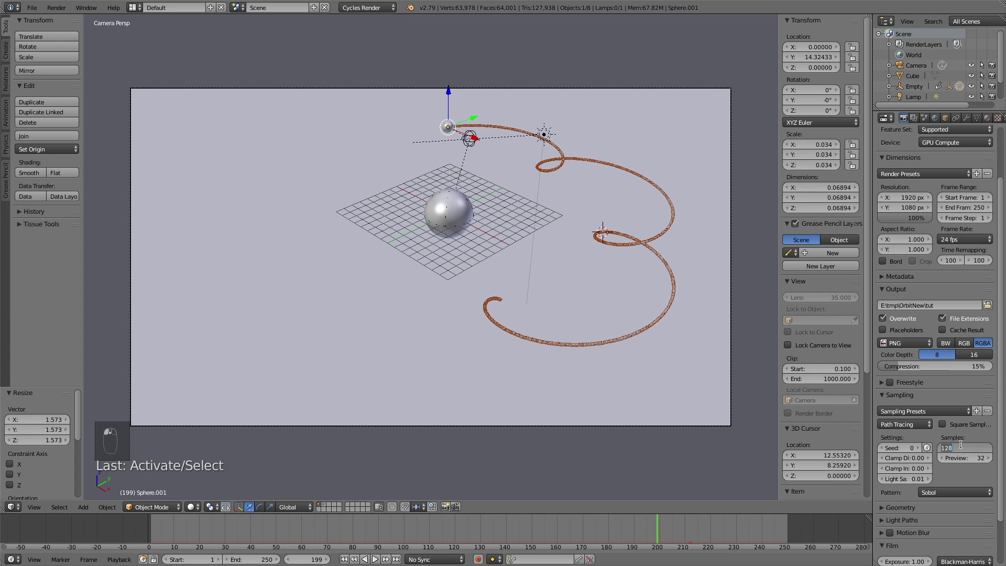
type("300")
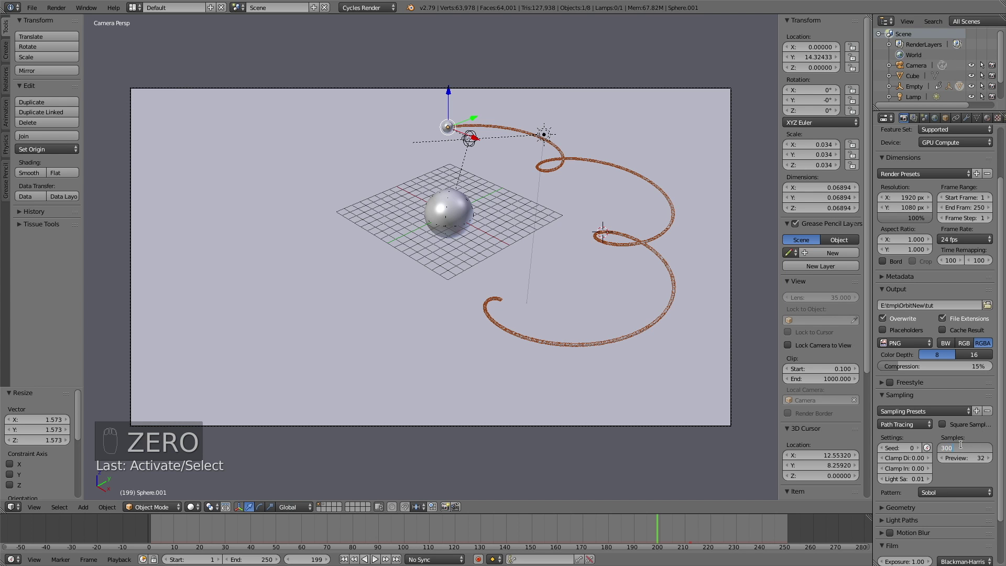
Set the Performance tile size X/Y to 500.
scroll(954, 451, "down", 3)
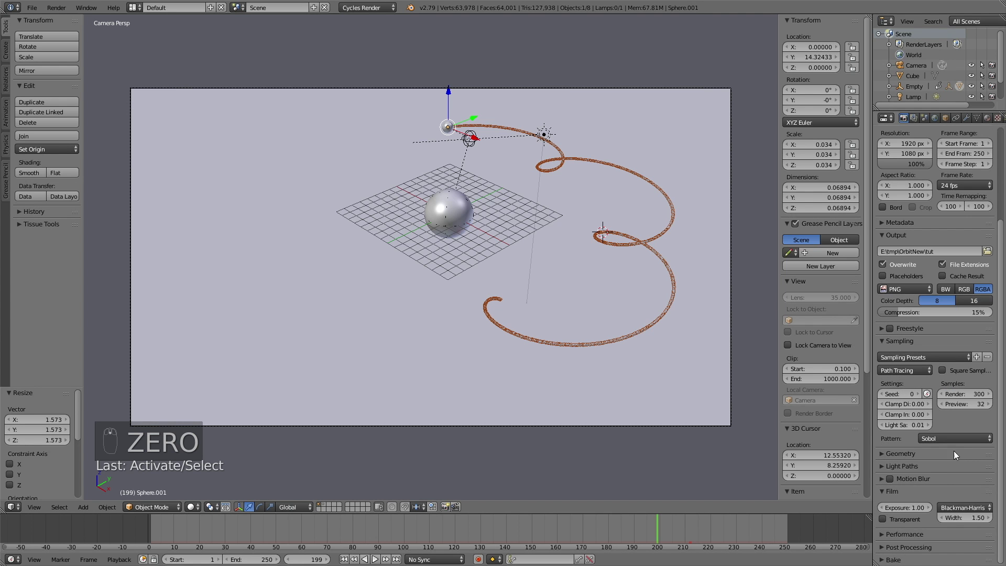
left_click(913, 533)
scroll(914, 500, "down", 5)
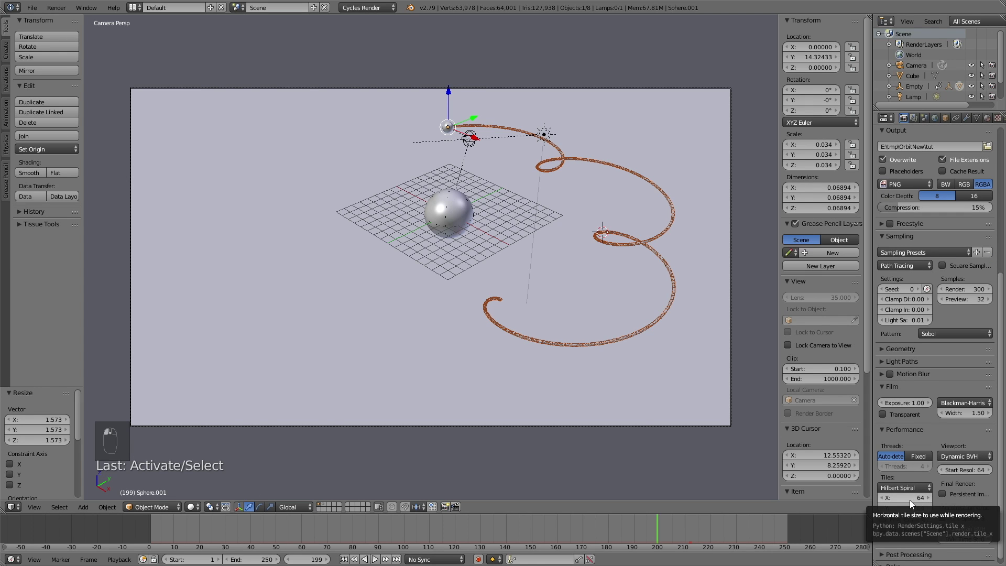
left_click(910, 500)
type("50")
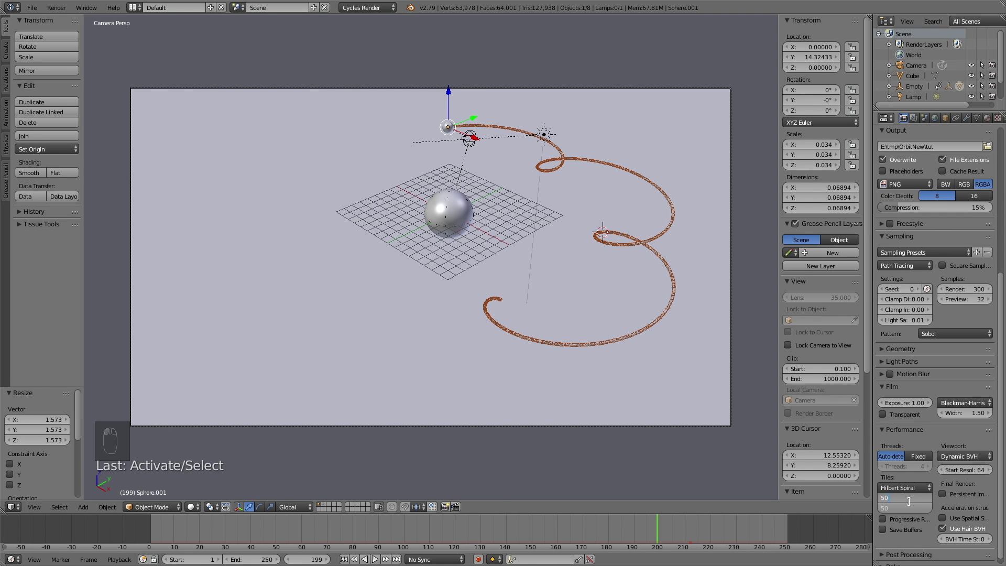
type("0")
key("Return")
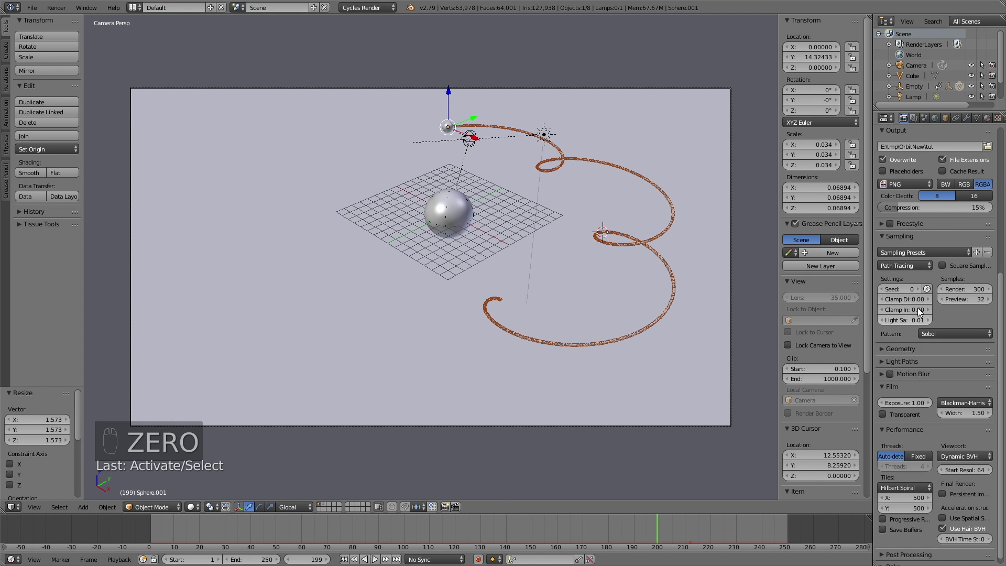
Test-render the current frame, then return to the 3D camera view.
scroll(918, 308, "up", 10)
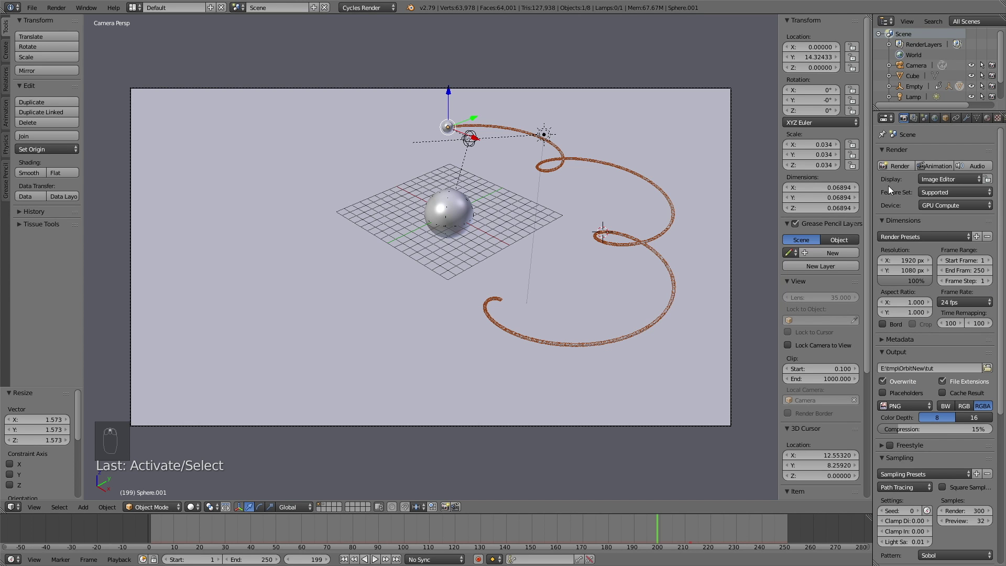
left_click(893, 163)
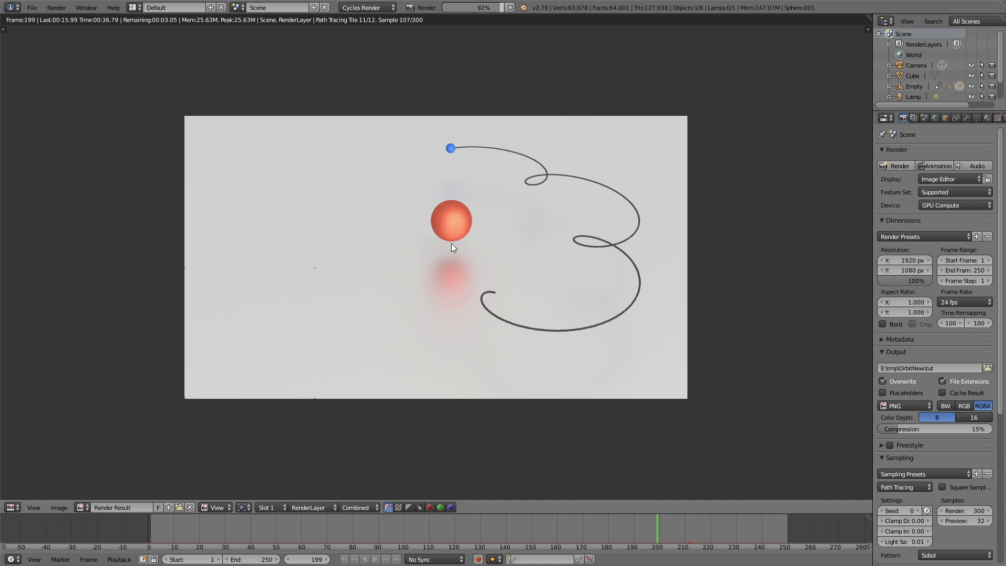
left_click(11, 508)
left_click(21, 493)
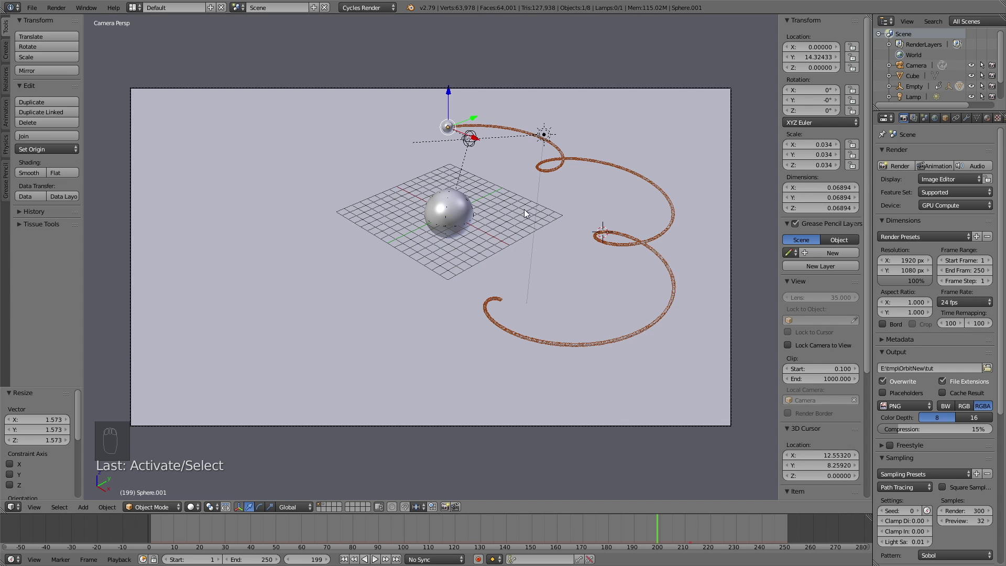
right_click(624, 105)
Lower the floor material's roughness to 0.267 while previewing in rendered shading.
left_click(987, 118)
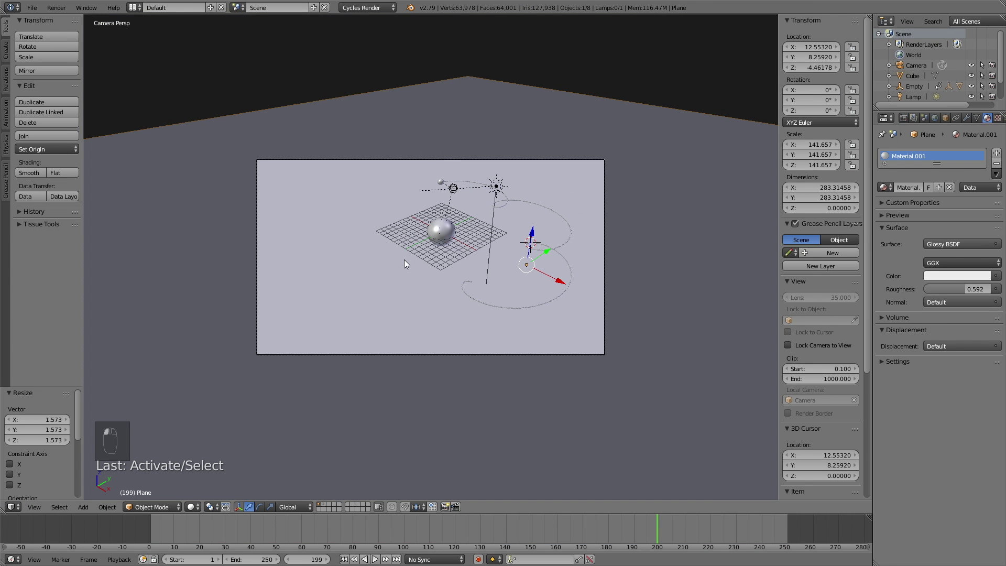
key("shift+z")
left_click_drag(970, 289, 960, 289)
left_click(957, 276)
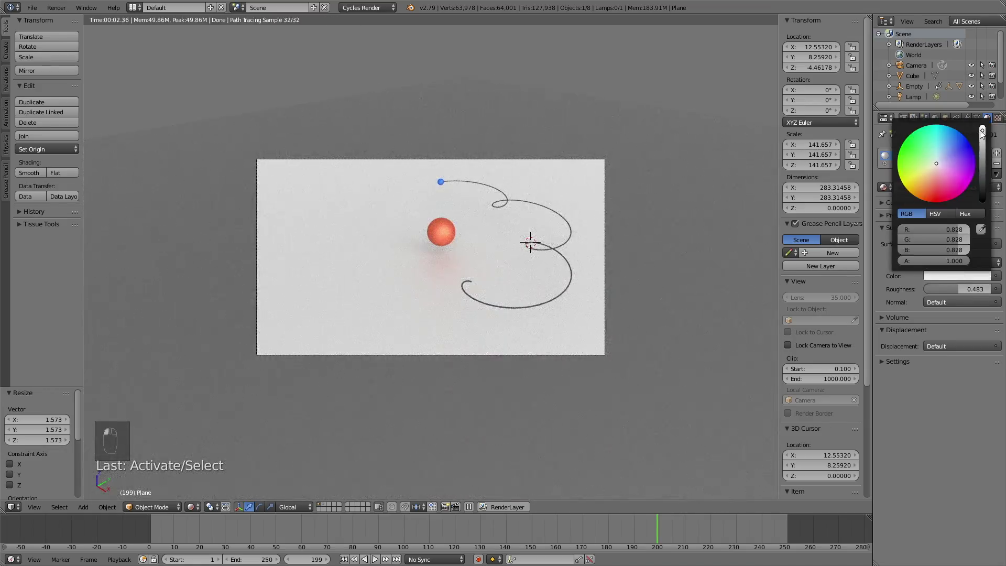
scroll(722, 307, "up", 2)
left_click_drag(964, 289, 945, 288)
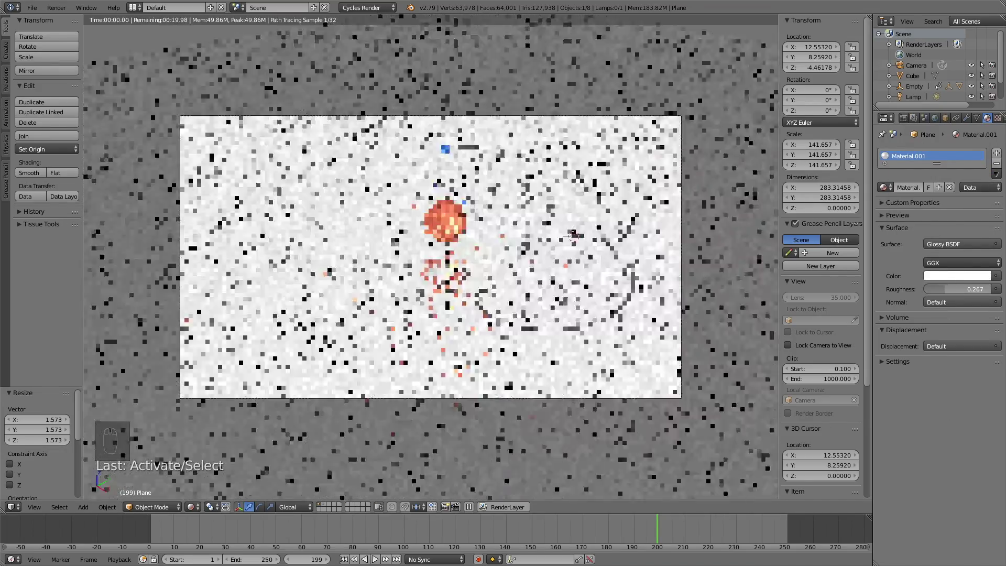
Dim the World background colour value to 0.774.
left_click(935, 118)
left_click(970, 222)
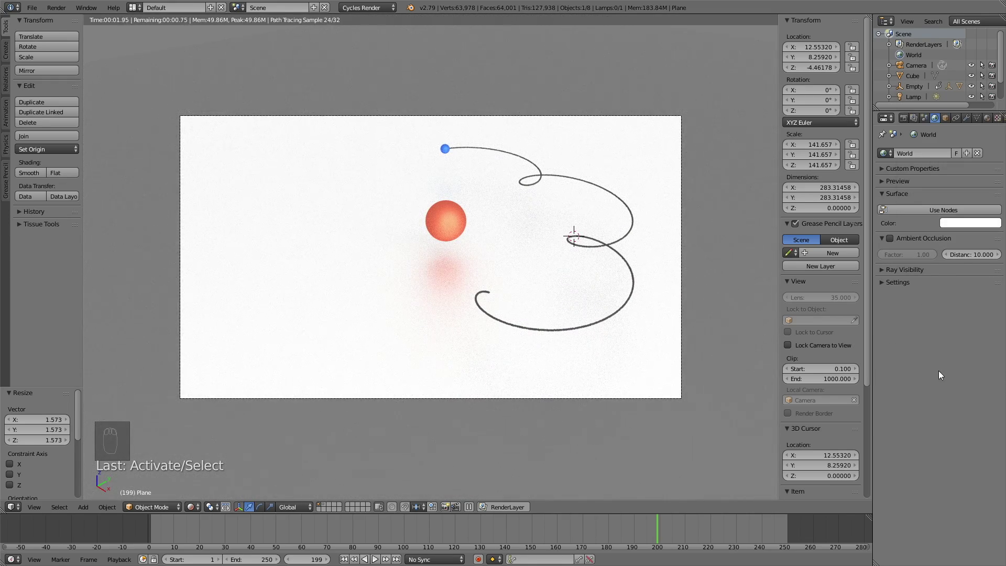
left_click(905, 117)
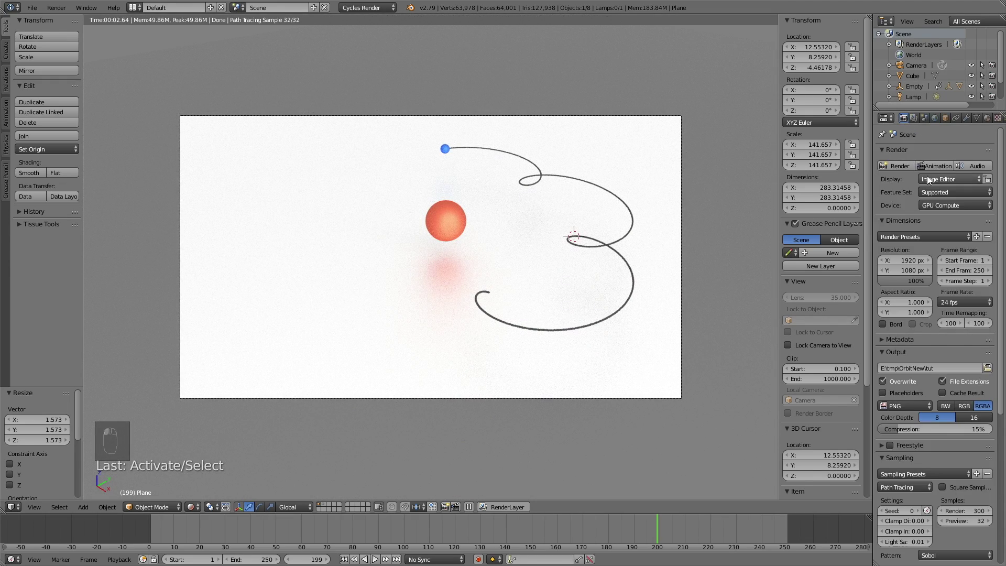
left_click(935, 118)
left_click(963, 223)
left_click(993, 90)
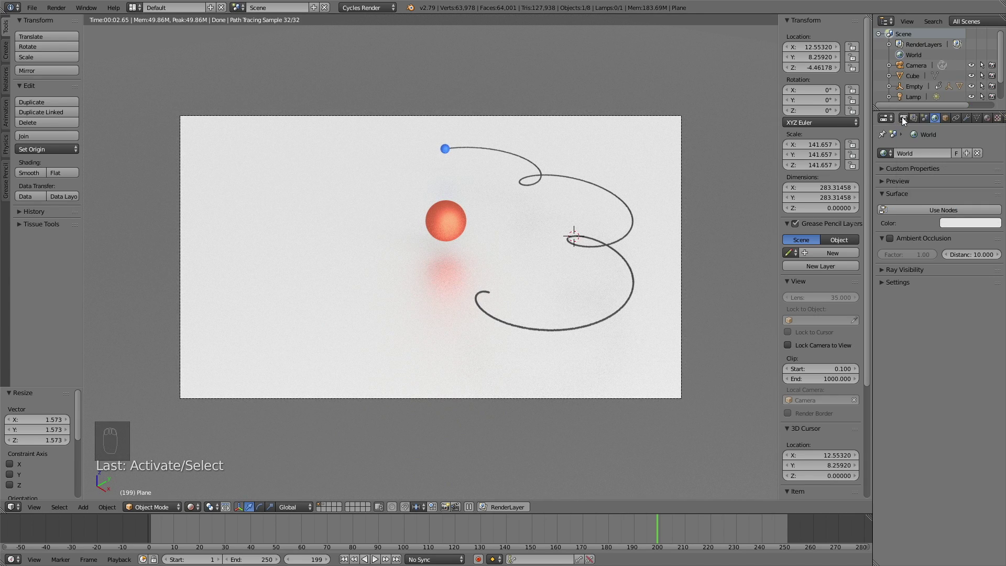
left_click(902, 118)
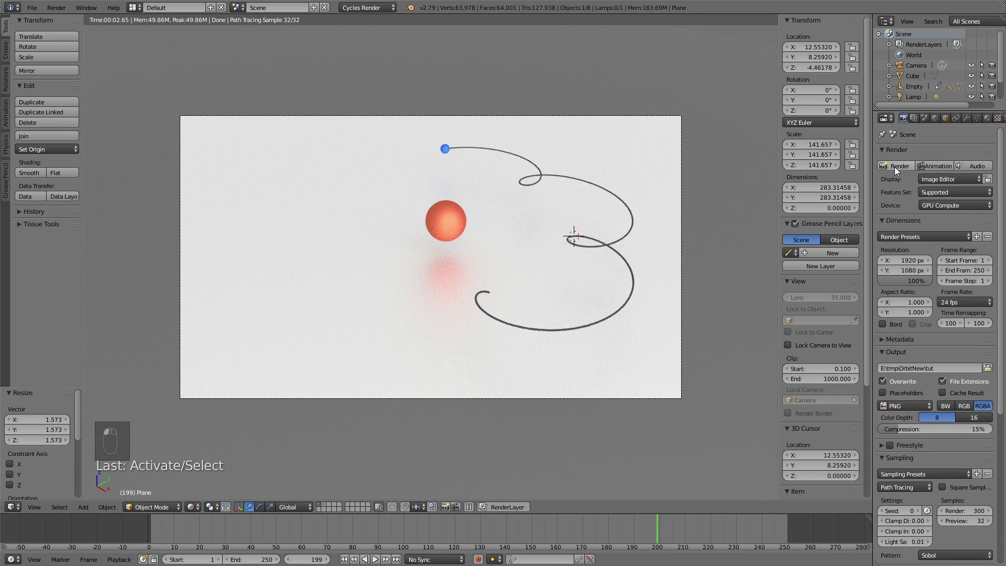
Render the full orbit animation to PNG frames.
left_click(926, 165)
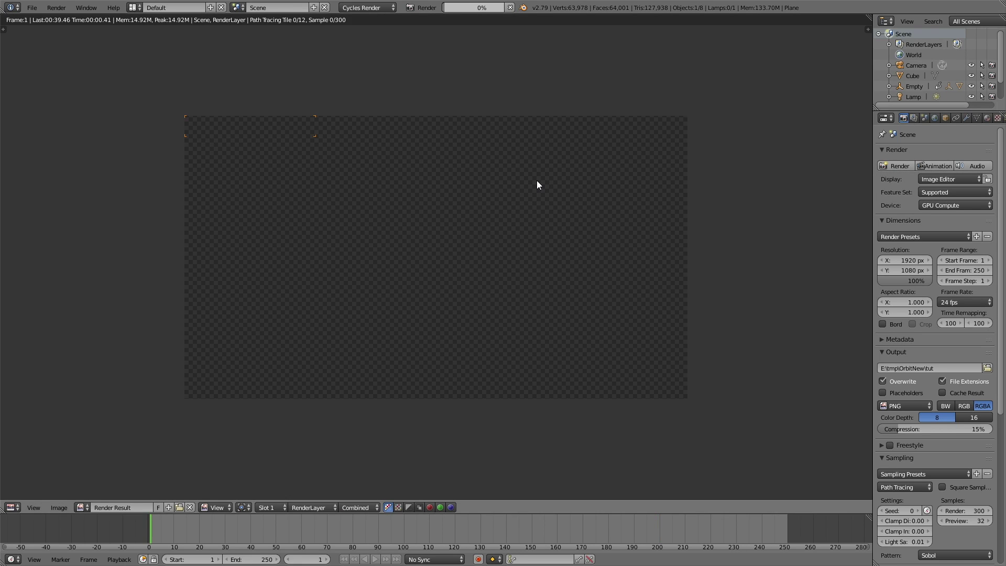